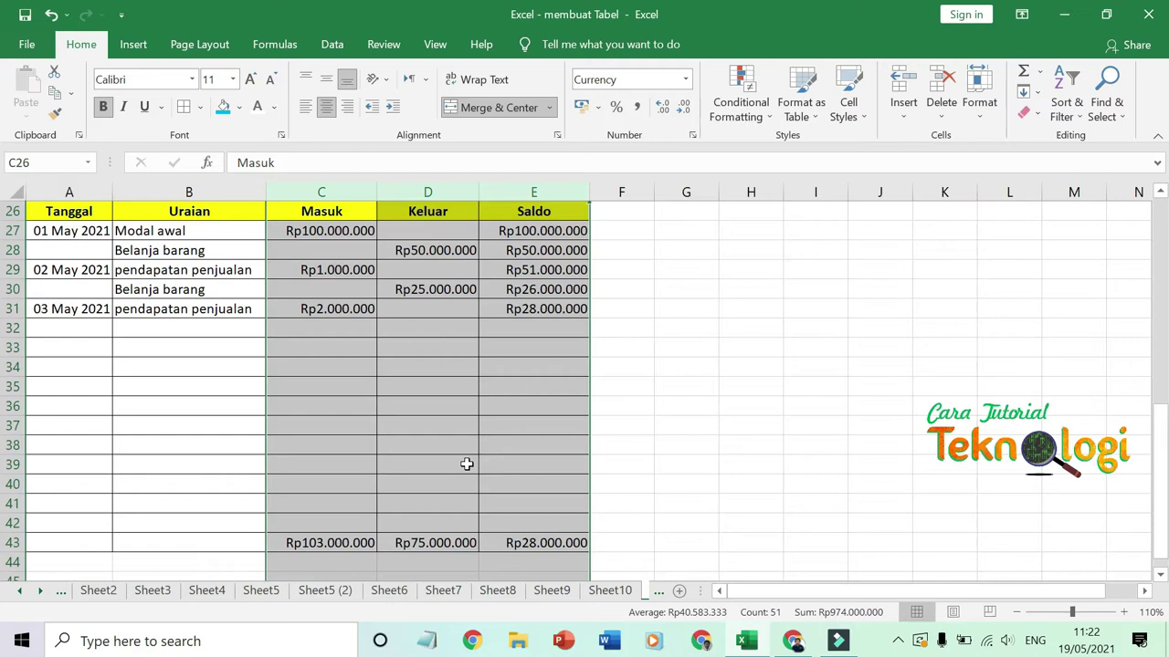
Record the 25.000.000 Belanja barang outflow in D30
click(484, 408)
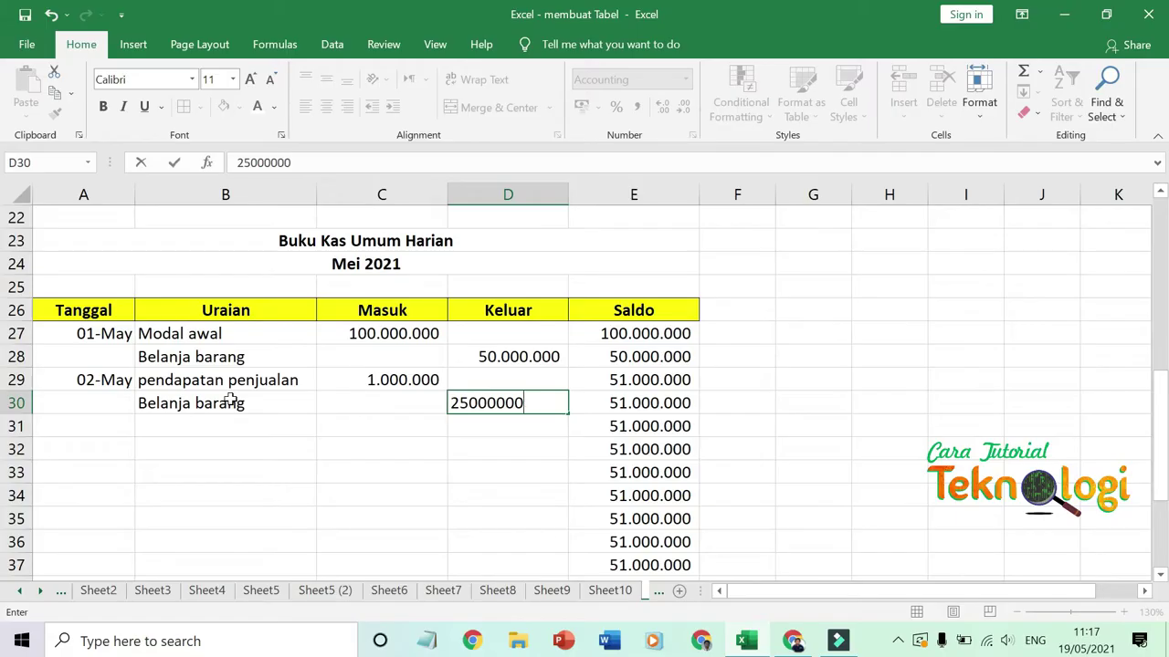
key(Return)
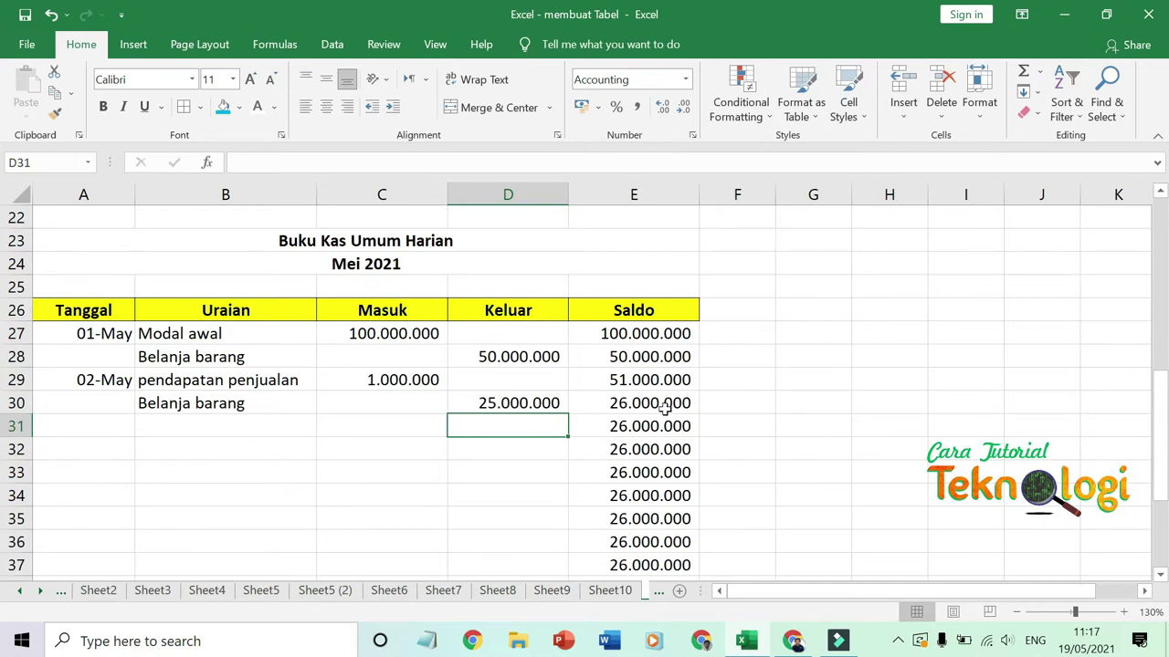
scroll(665, 410, down, 2)
Fill the Saldo formula from E37 down to E41
click(673, 426)
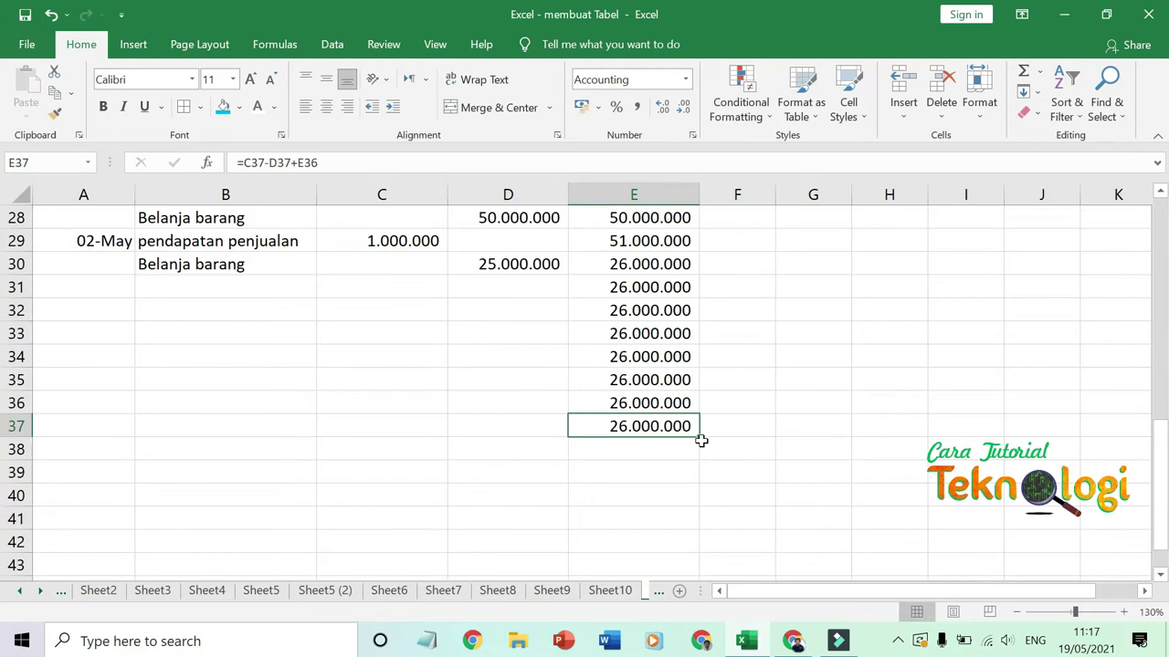
drag(699, 438, 698, 525)
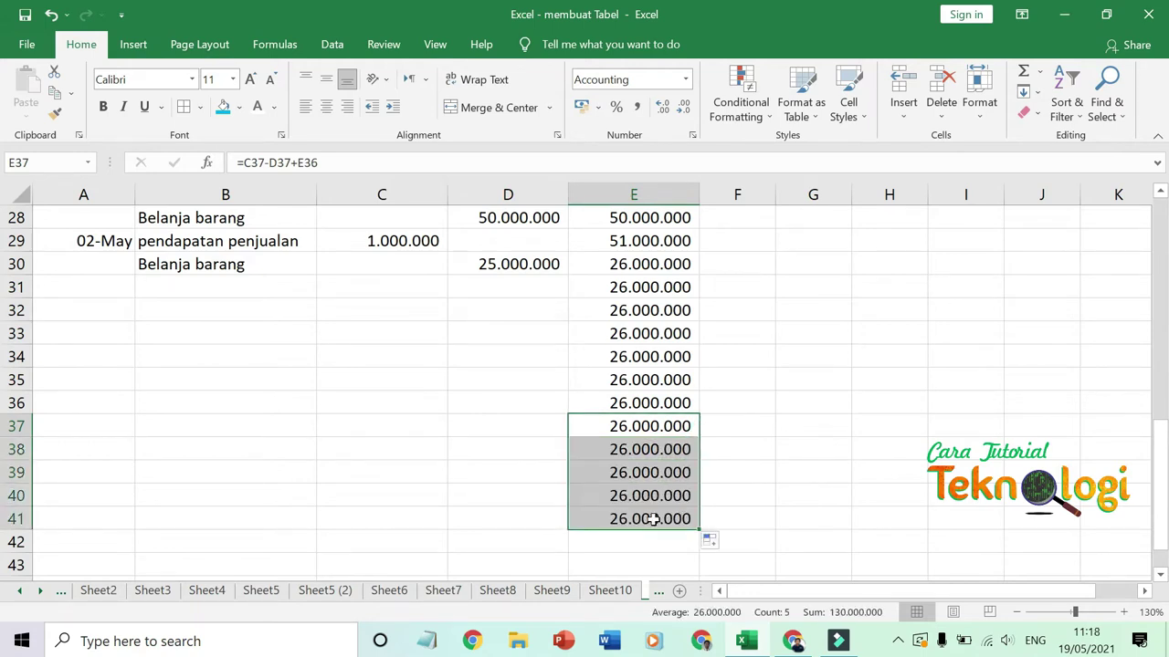
scroll(652, 518, up, 2)
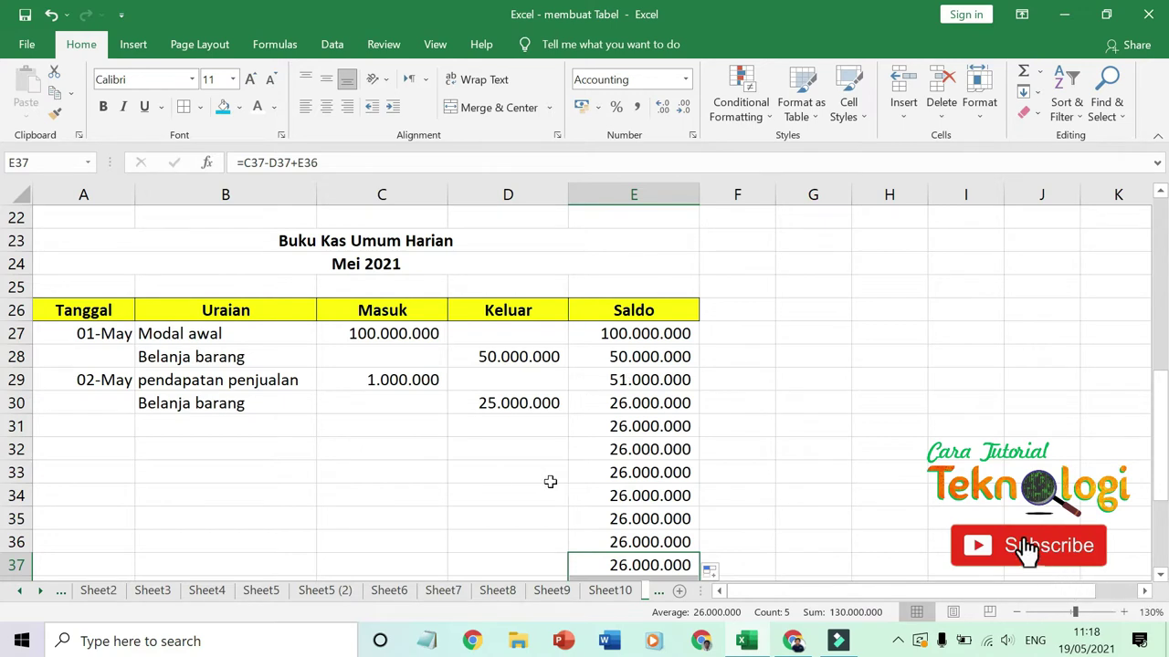
Scroll through the table and select a block of cells in the amount columns
scroll(551, 481, down, 2)
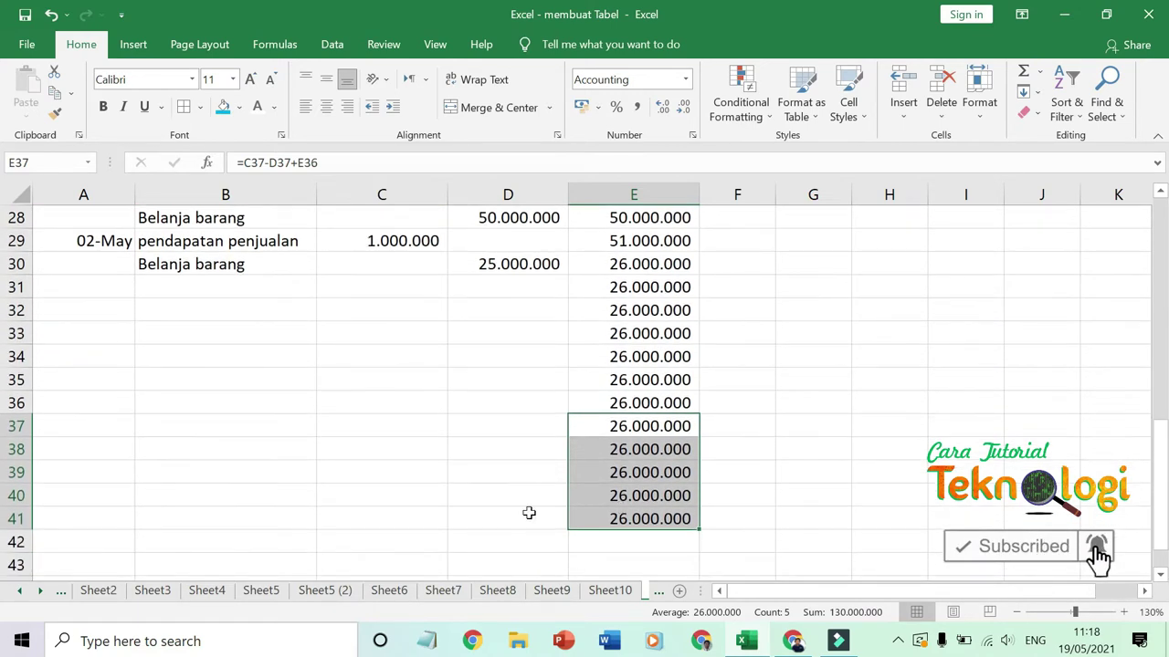
scroll(391, 303, up, 1)
mouse_move(394, 265)
mouse_down()
mouse_move(407, 555)
mouse_move(405, 538)
mouse_up()
scroll(396, 412, up, 3)
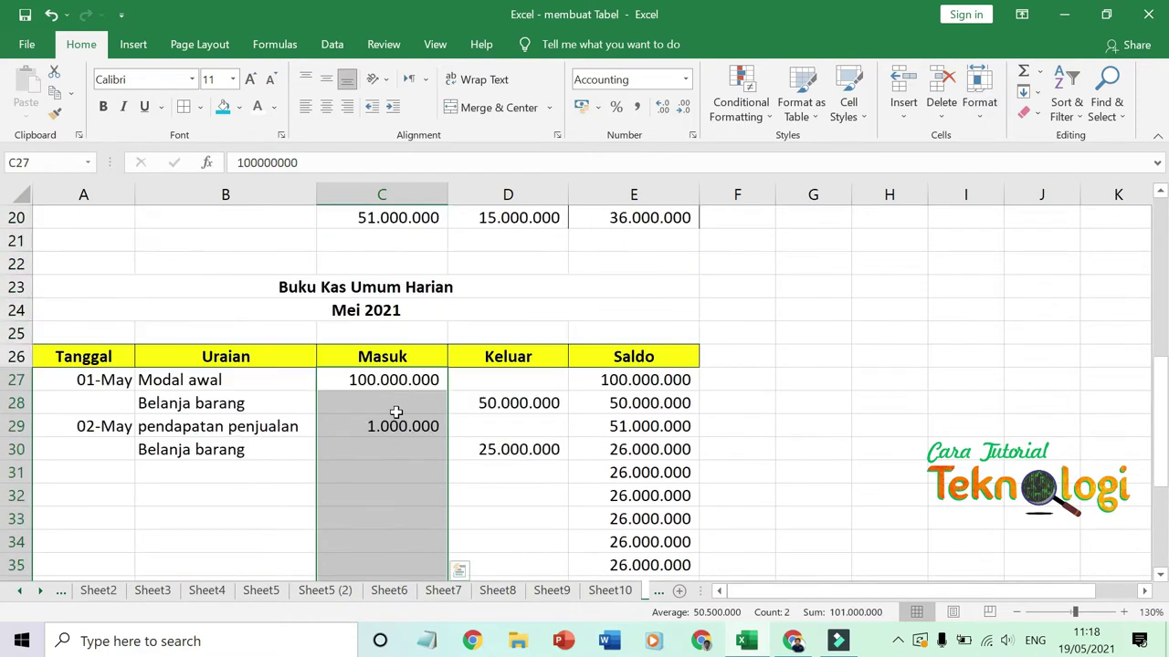
scroll(913, 290, down, 1)
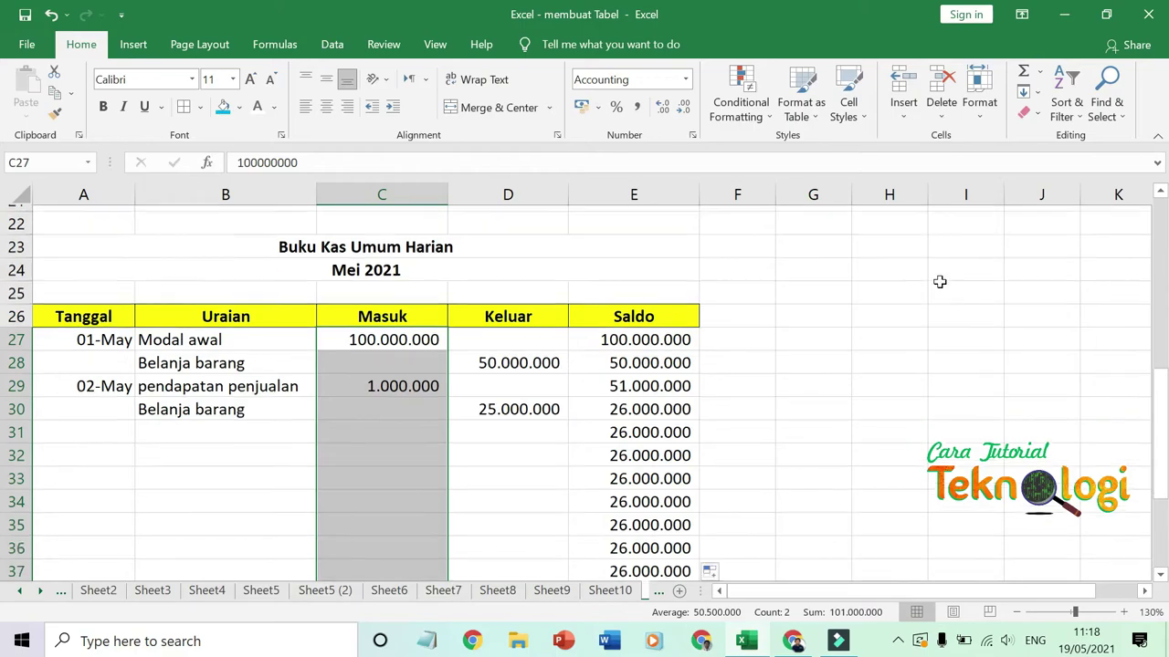
scroll(939, 281, down, 2)
Scroll to the original Mei 2021 cash book table in rows 1–8
scroll(939, 282, down, 1)
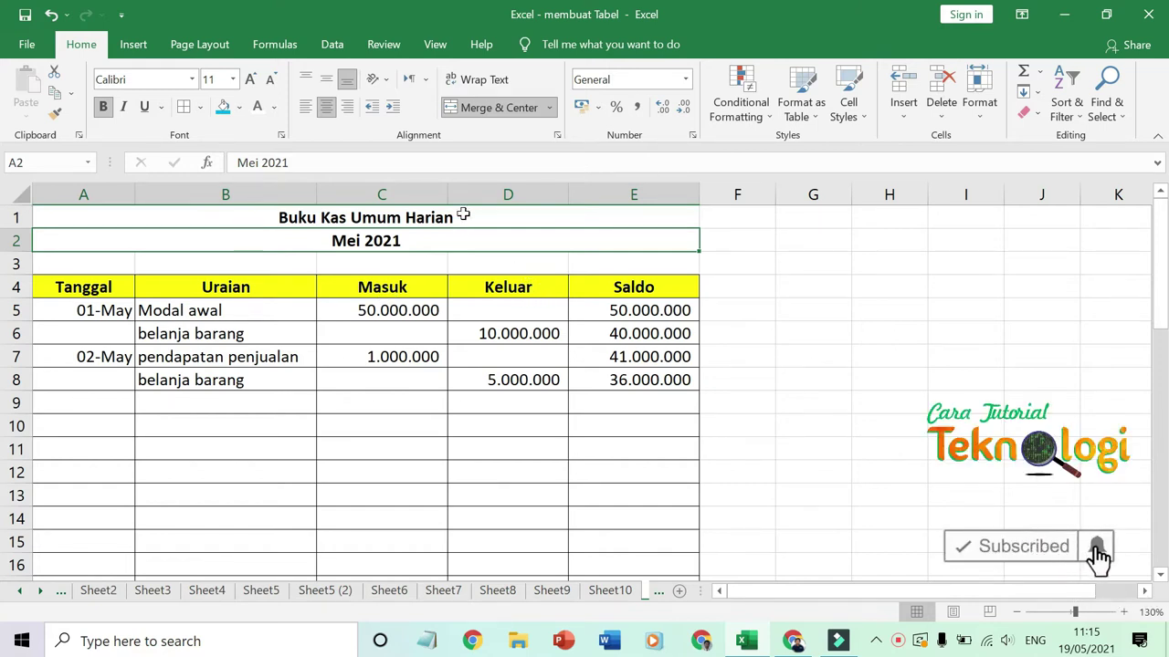
Copy the title, Mei 2021 line and header rows (A1:E4) and paste them at A23 with source formatting
drag(462, 210, 464, 285)
right_click(464, 285)
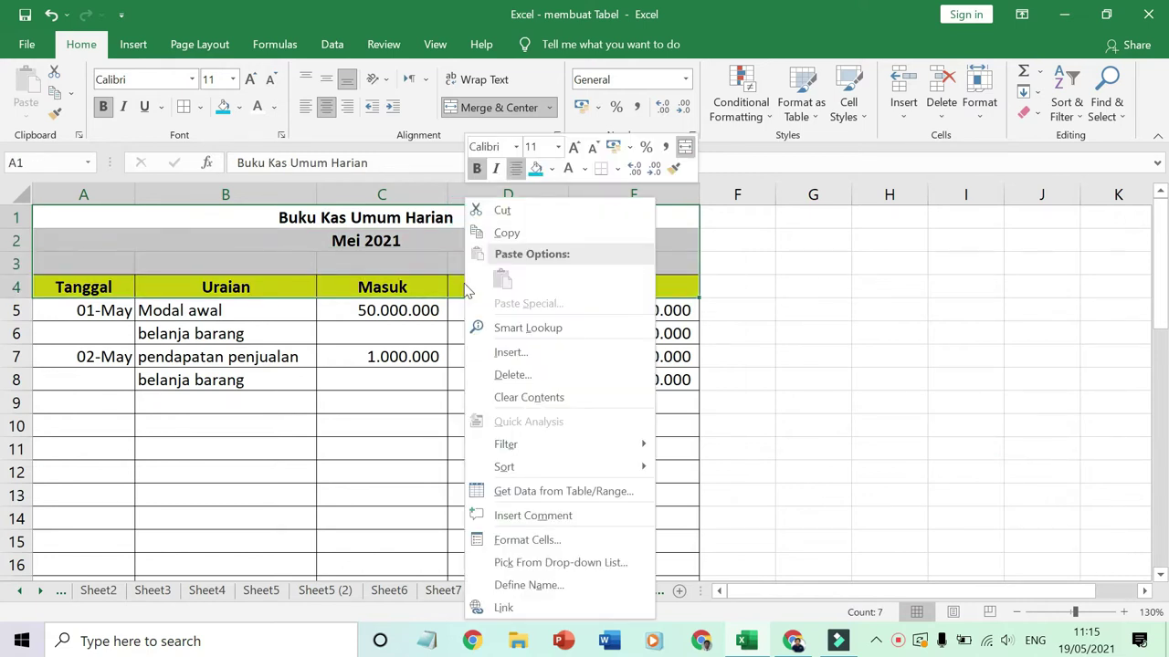
click(506, 232)
scroll(369, 355, down, 3)
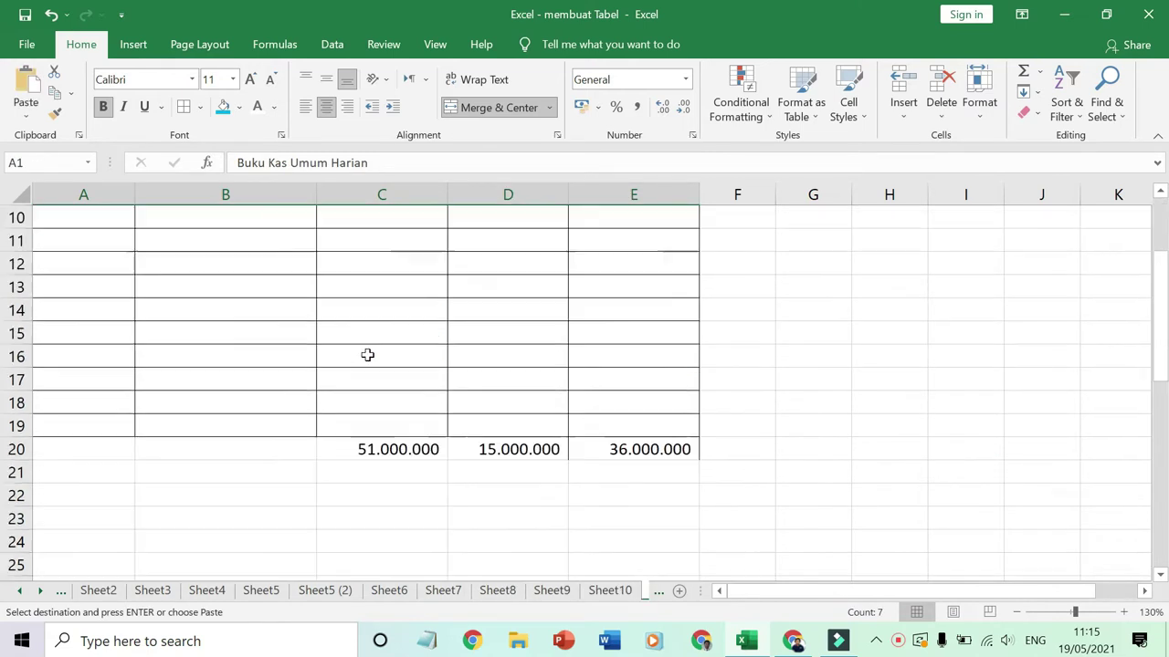
scroll(367, 354, down, 2)
scroll(367, 354, down, 1)
scroll(367, 354, down, 1)
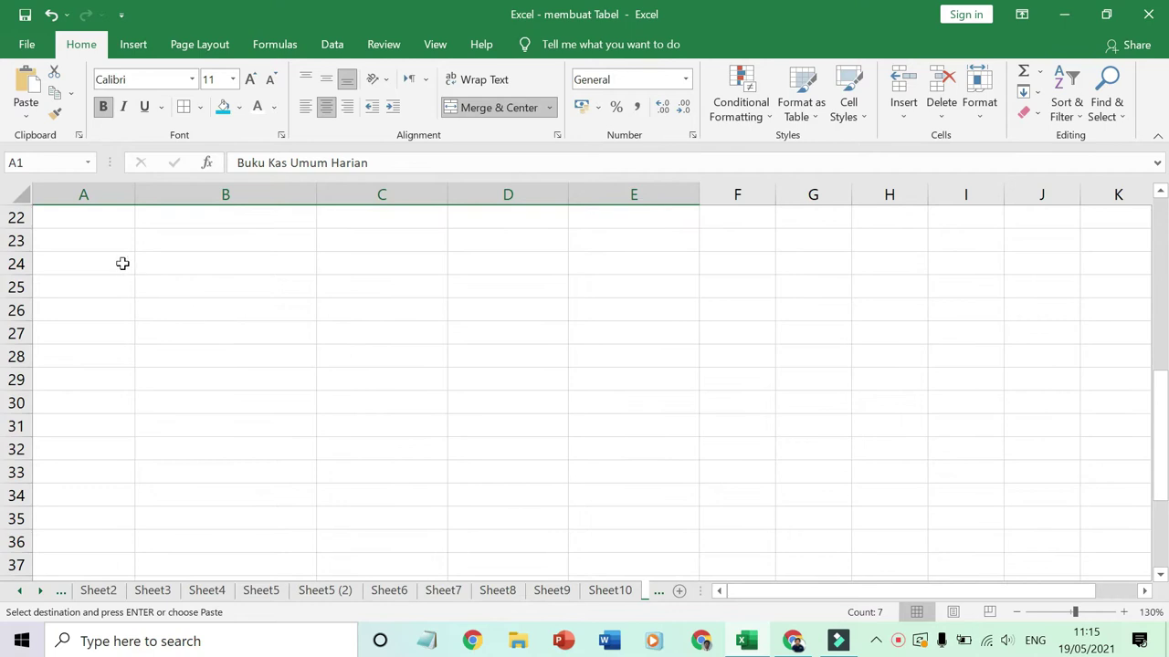
click(118, 245)
right_click(119, 245)
click(151, 281)
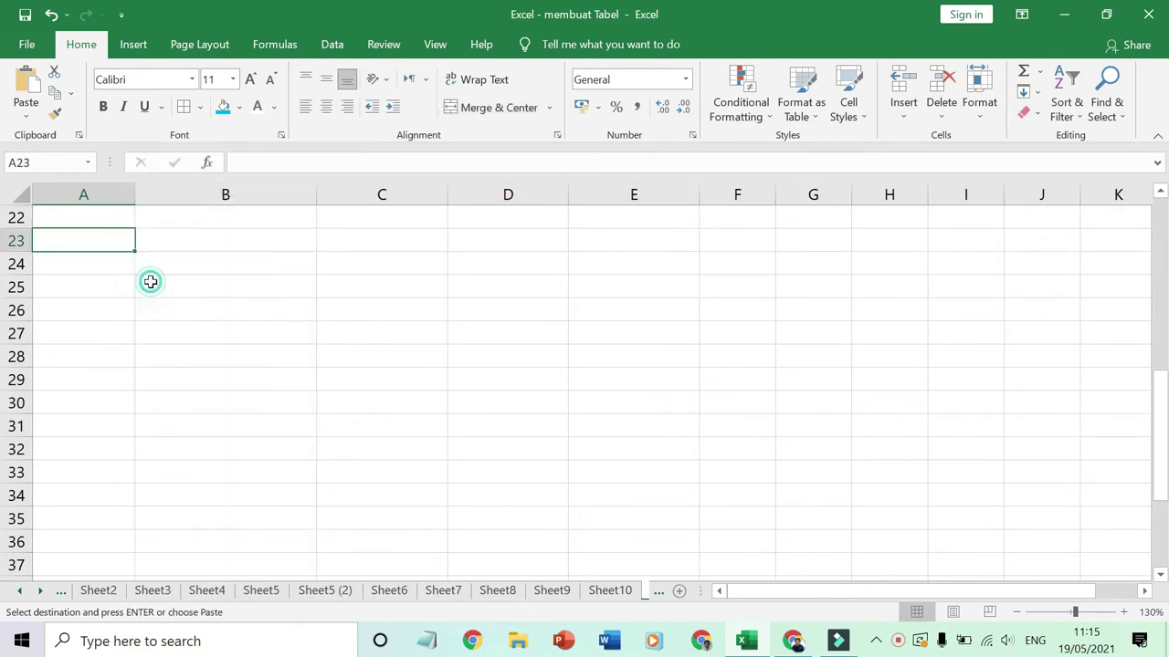
click(457, 449)
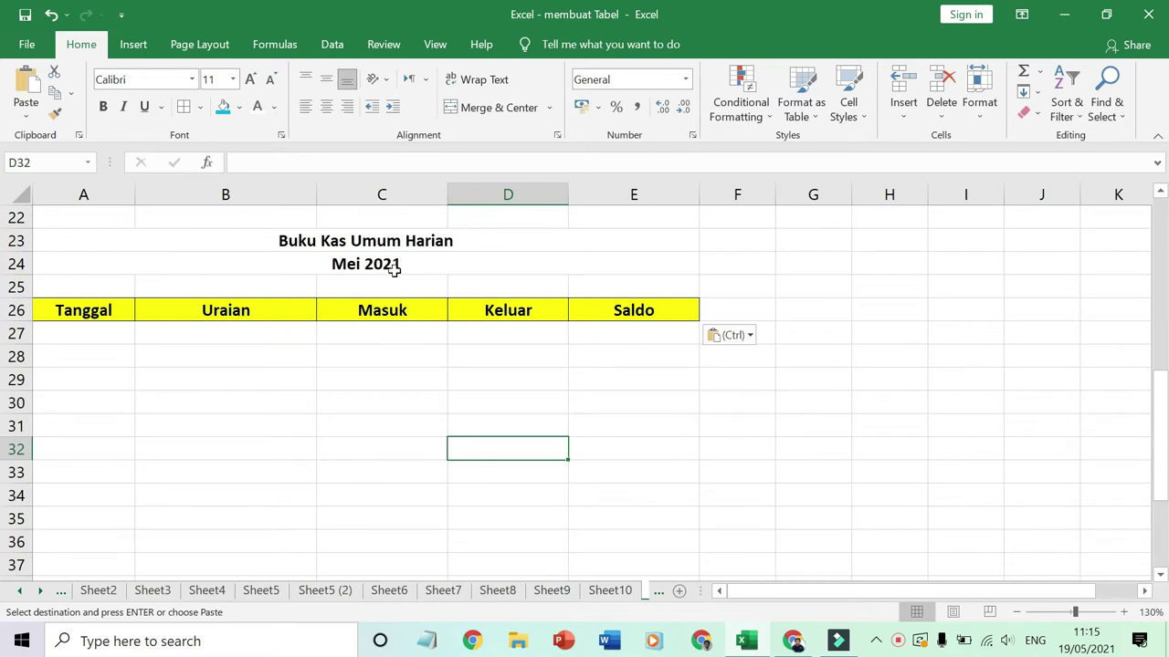
Enter the 01-May Modal awal entry with its Masuk amount in row 27
click(117, 336)
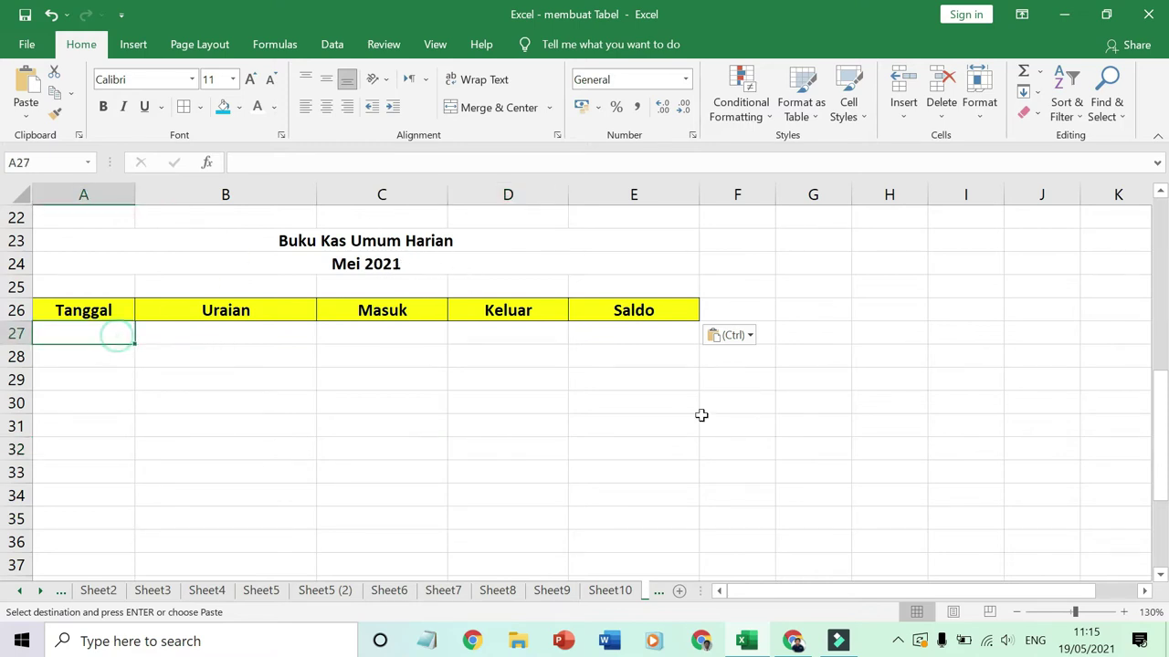
text(1)
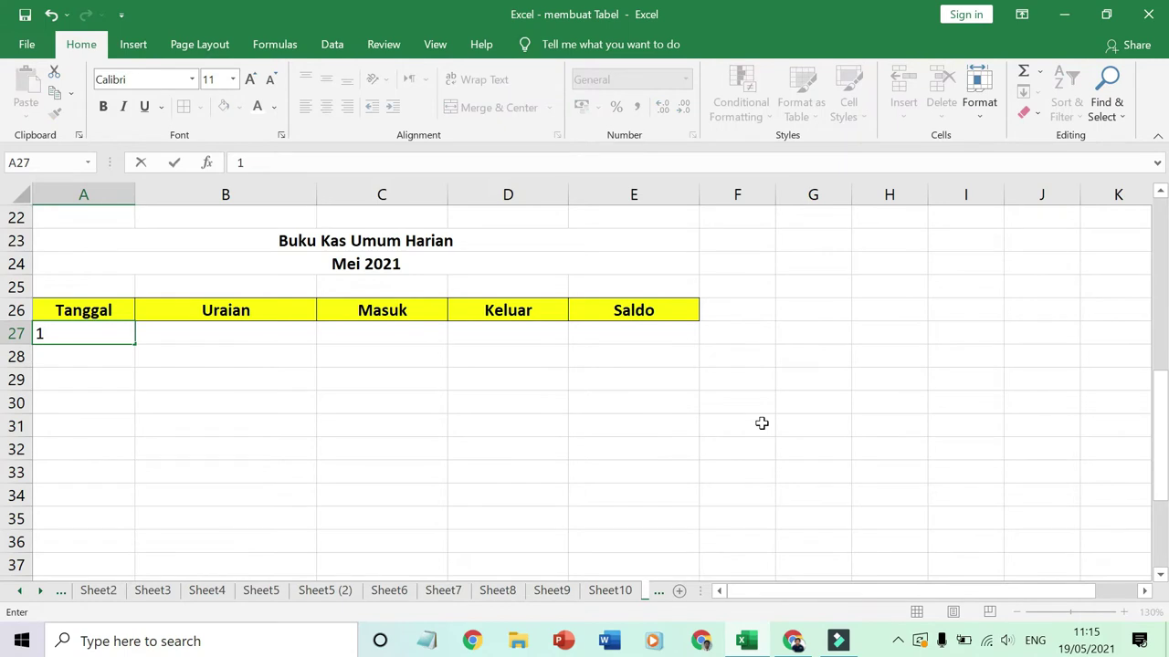
text(5)
key(Return)
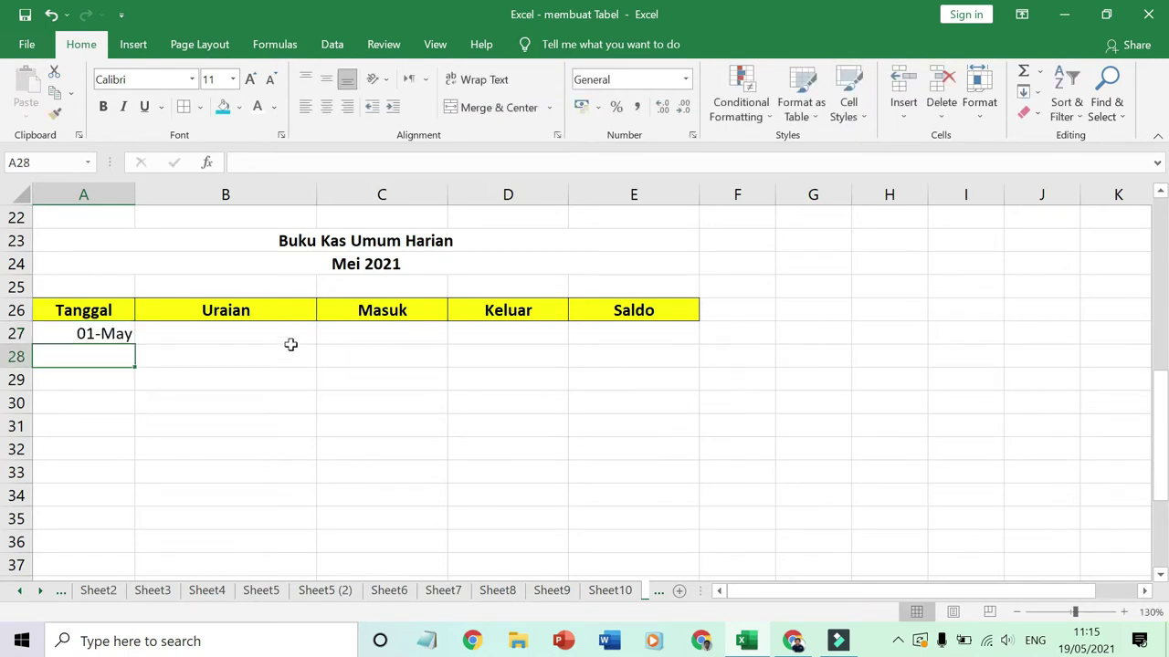
click(270, 334)
text(Modal)
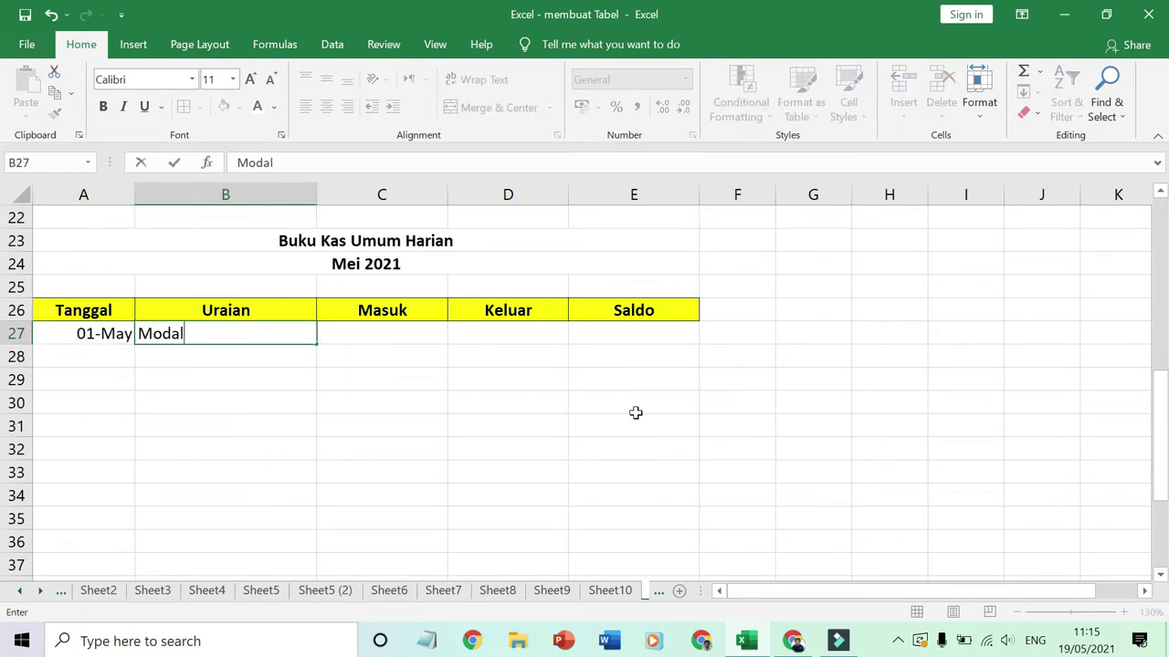
text( awal)
key(Tab)
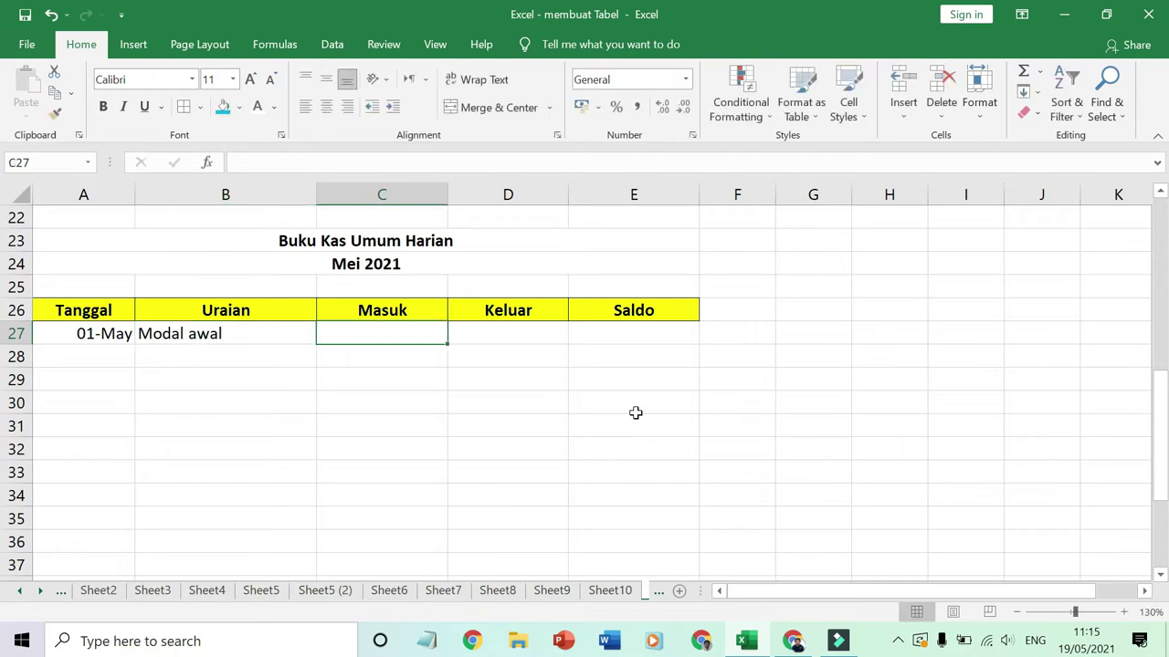
text(10000000)
key(Return)
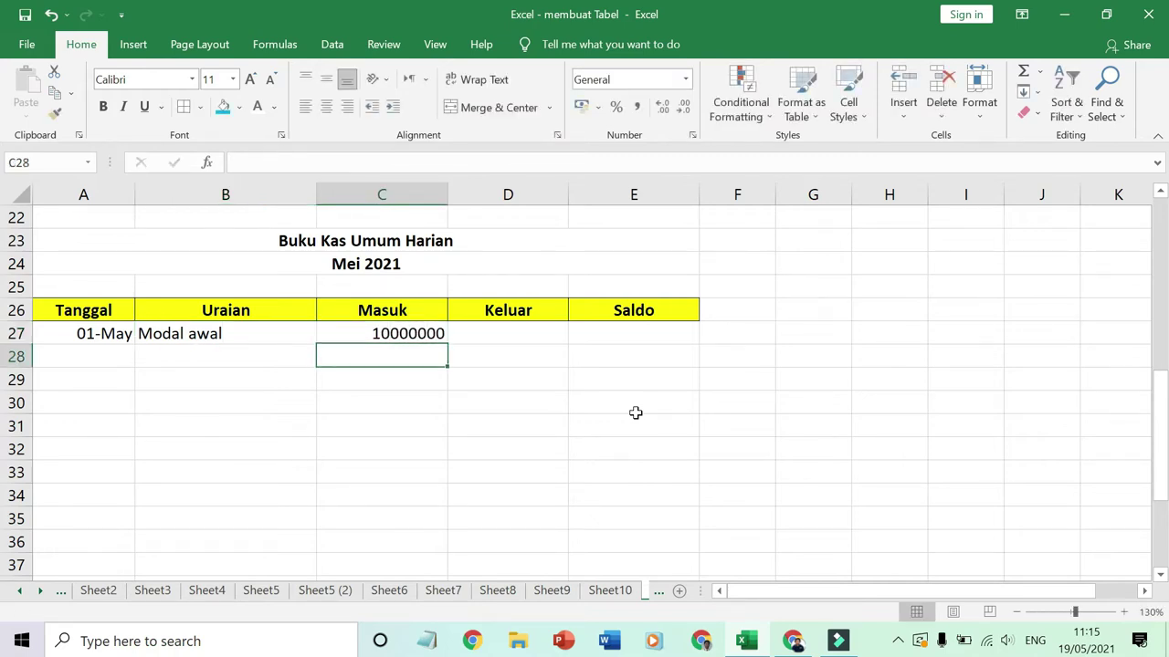
Apply Comma Style to columns C:E and correct C27 to 100.000.000
click(424, 332)
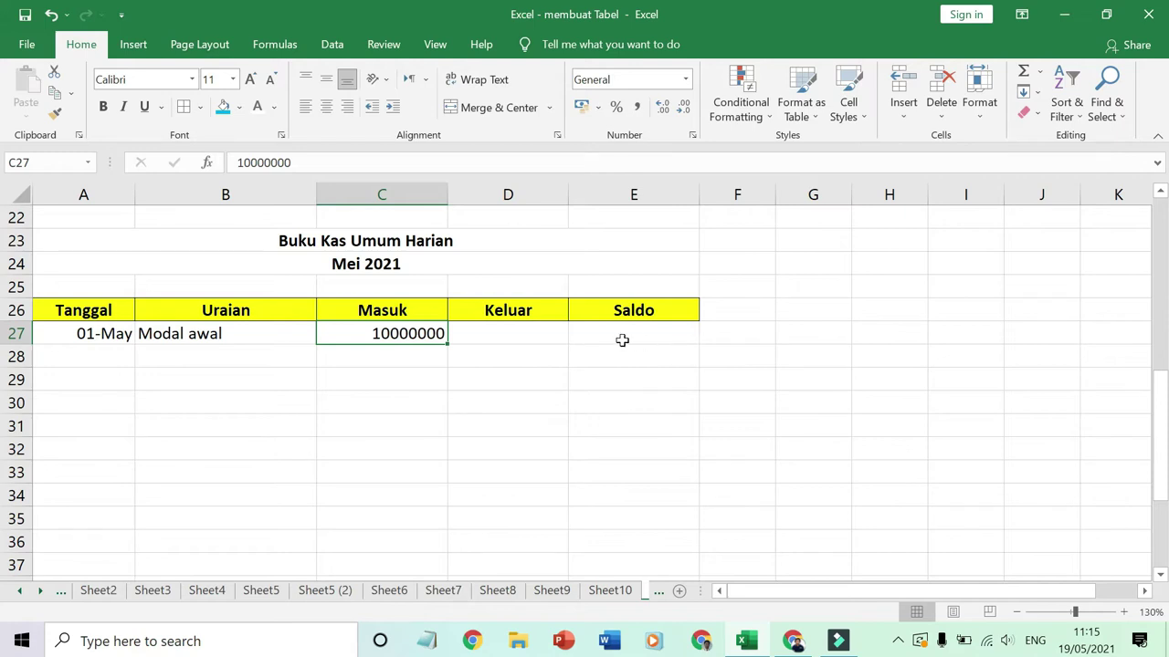
drag(412, 193, 627, 235)
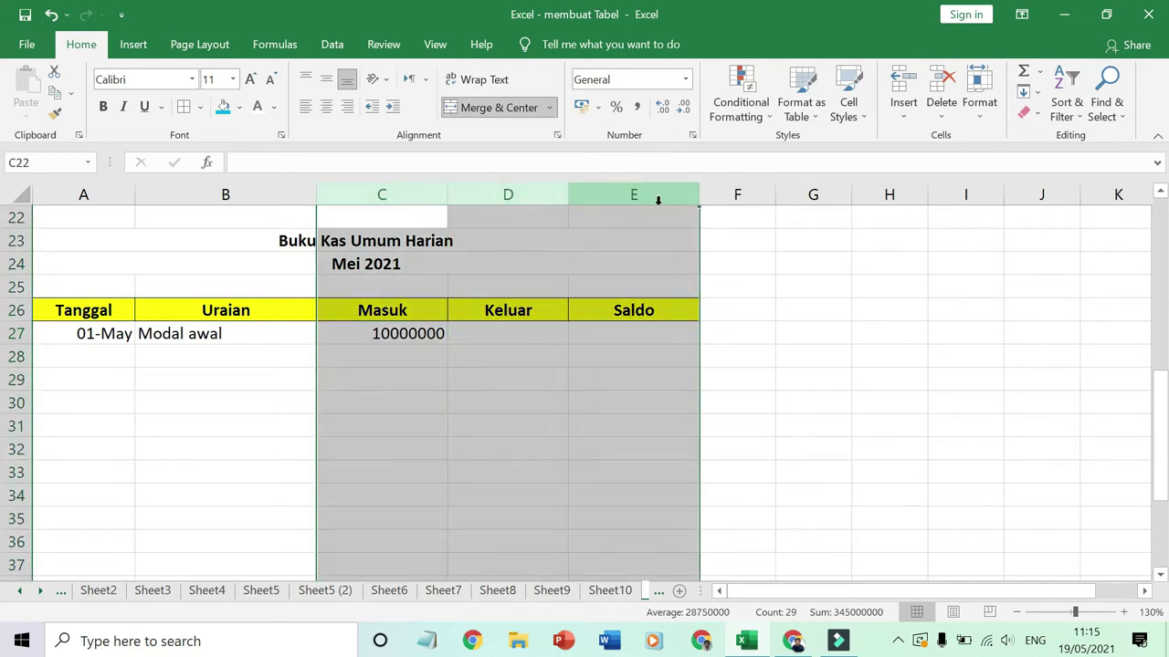
click(638, 110)
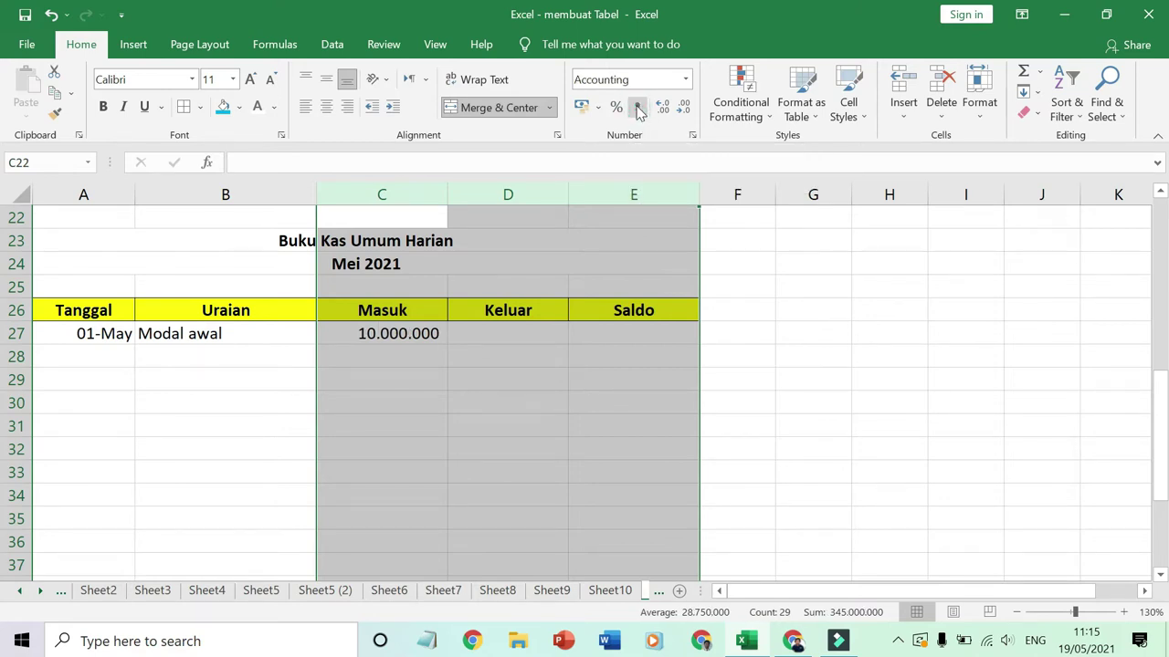
click(410, 335)
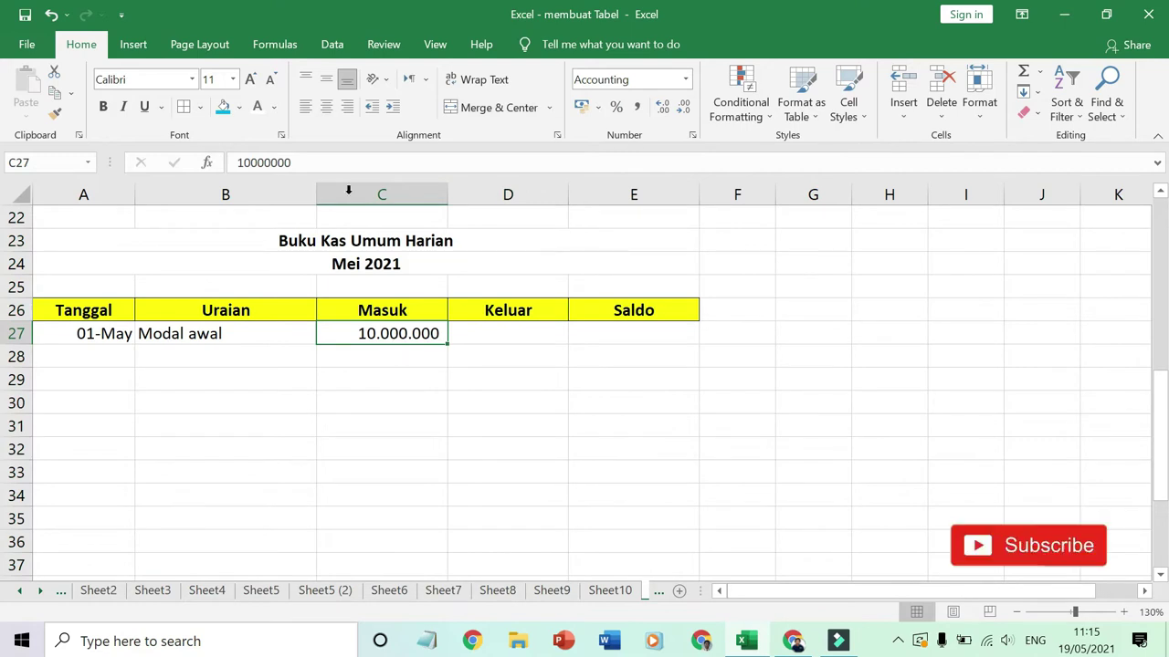
key(F2)
text(00)
key(Return)
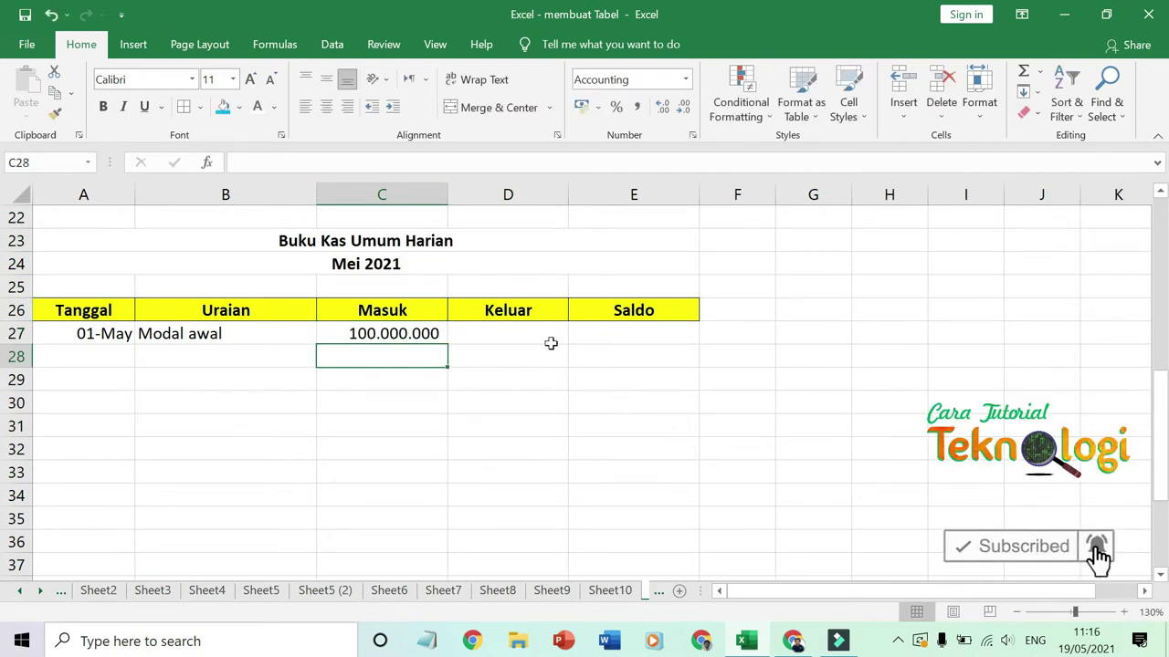
Enter =C27-D27 in E27 so the Modal awal Saldo shows 100.000.000
click(612, 334)
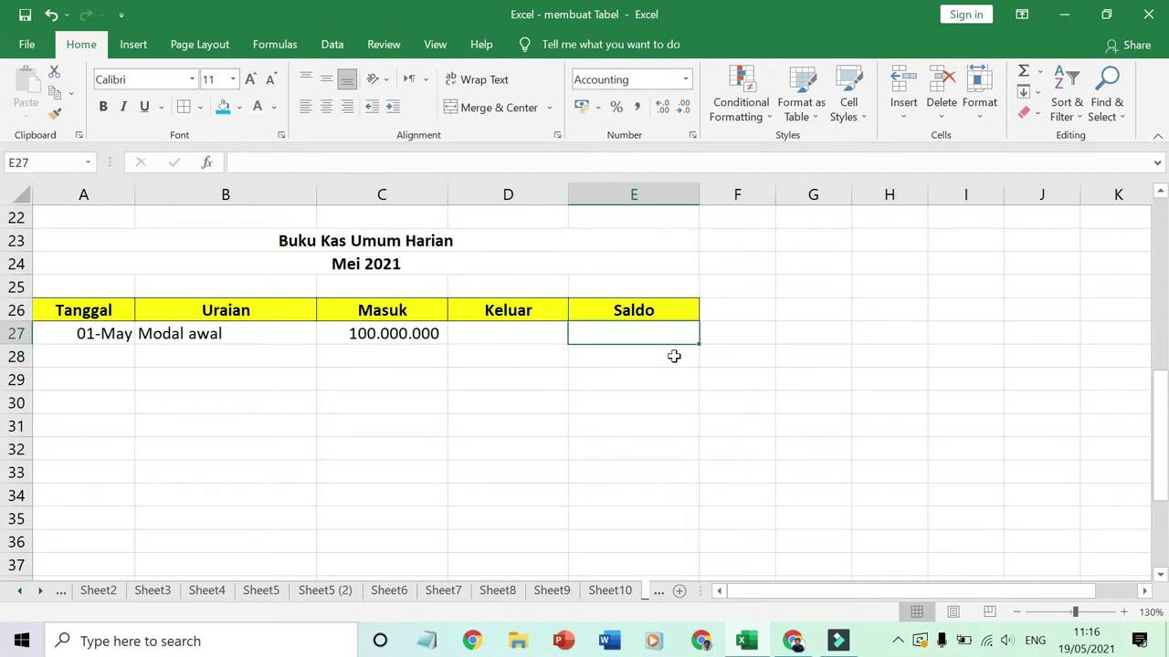
text(=)
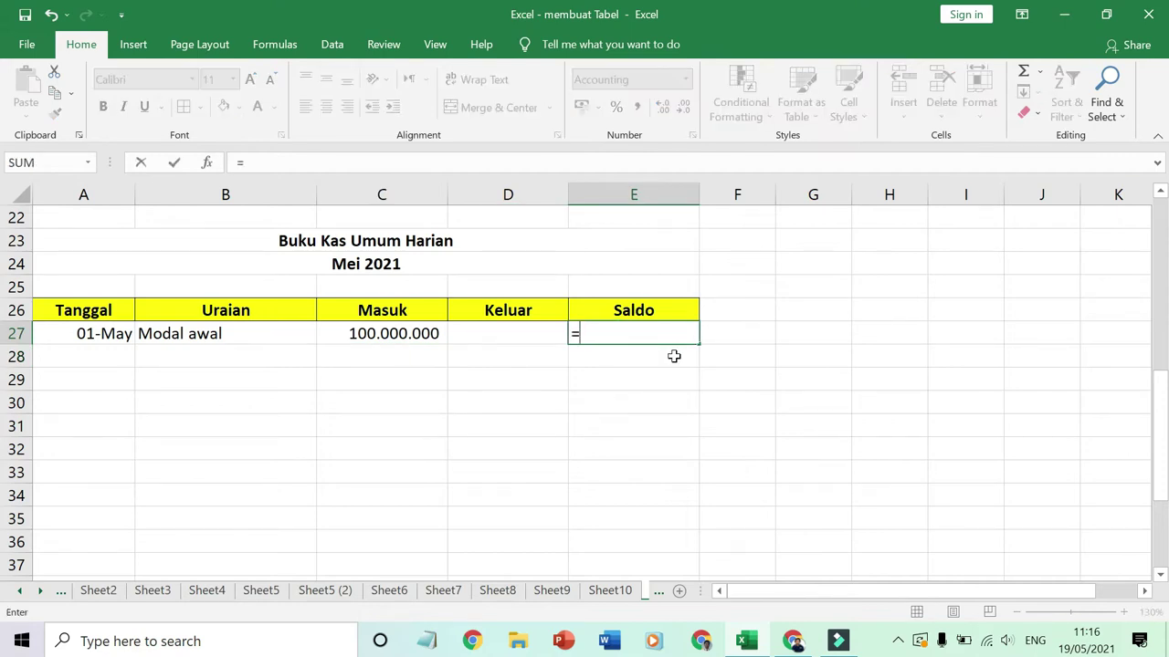
click(401, 335)
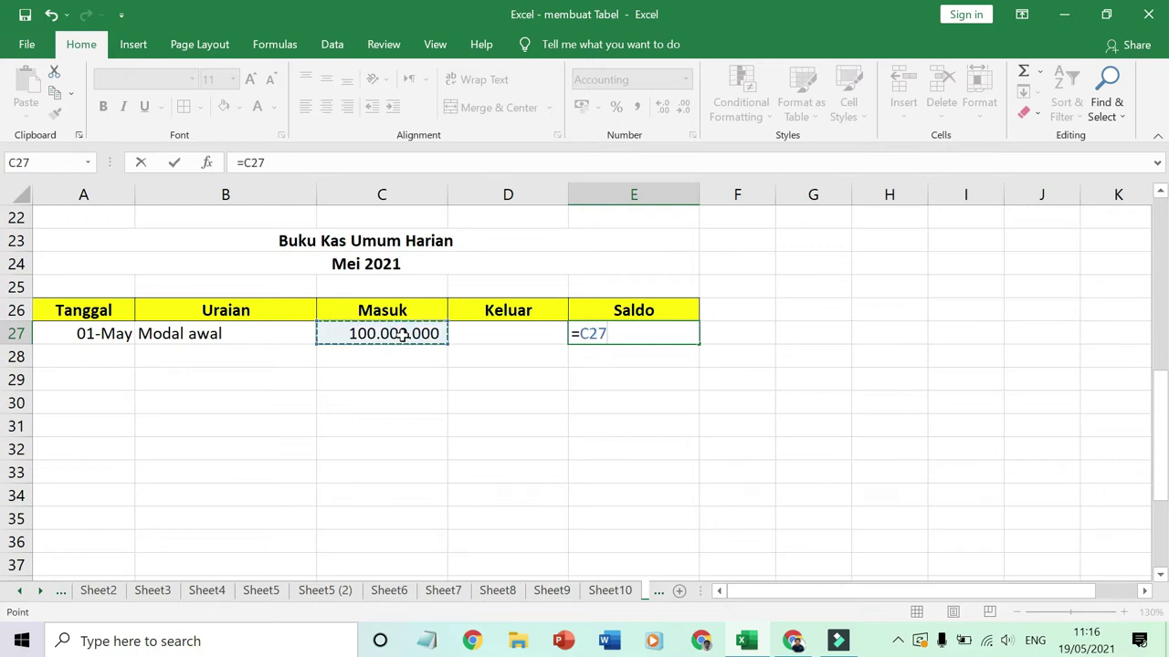
text(-)
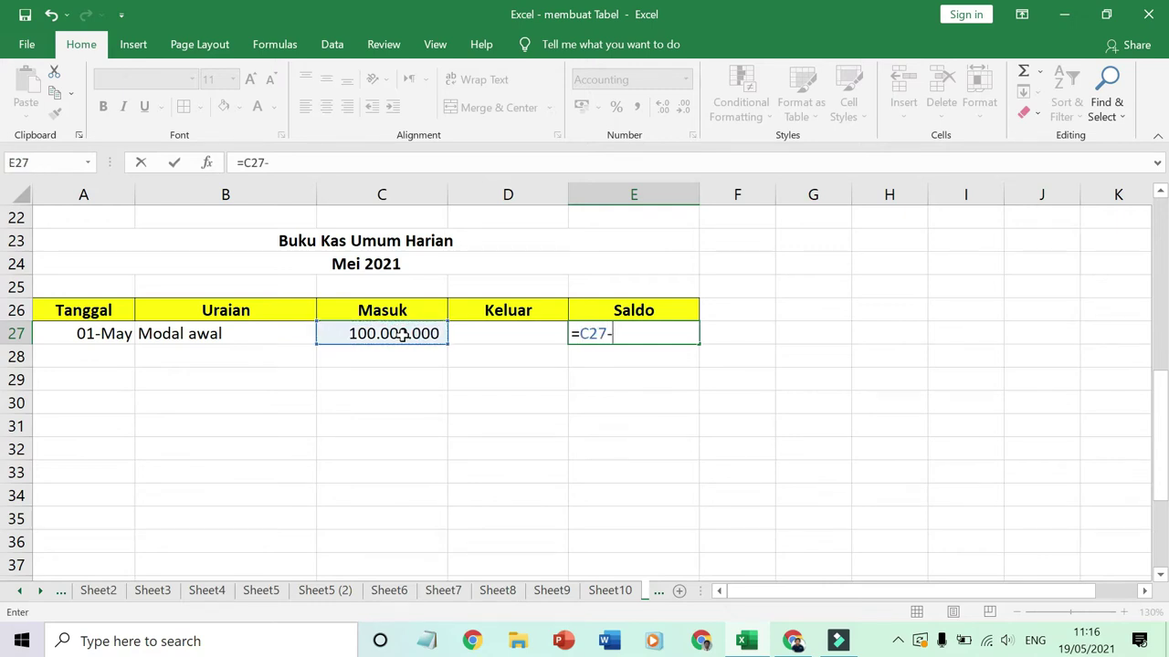
click(528, 330)
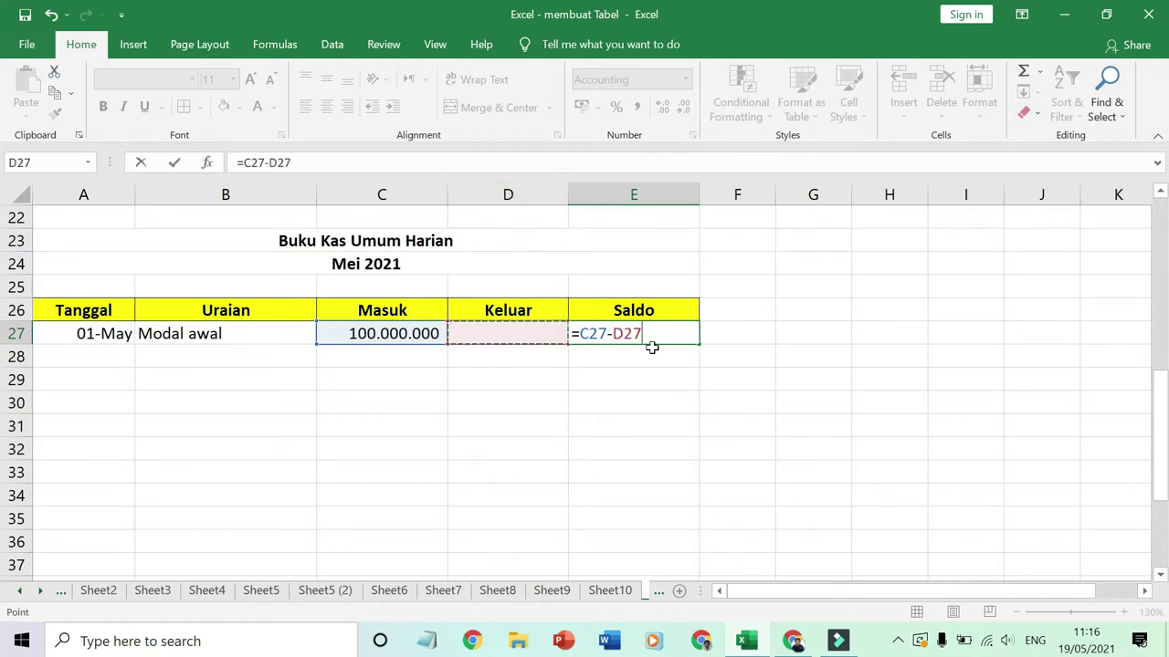
key(Return)
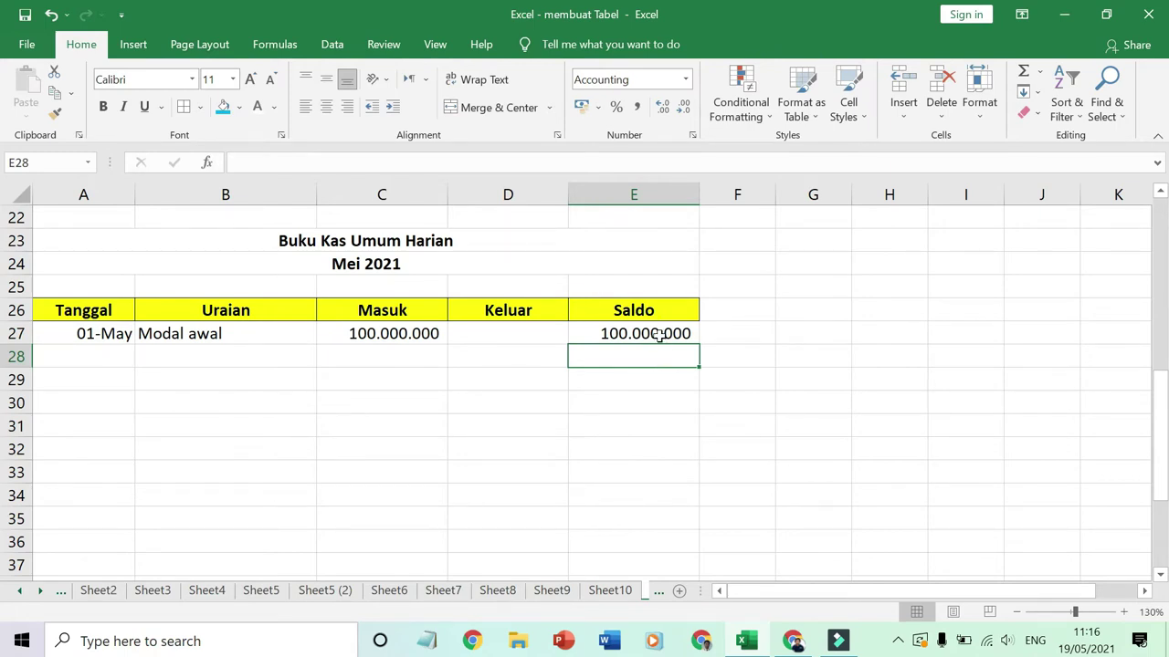
click(660, 334)
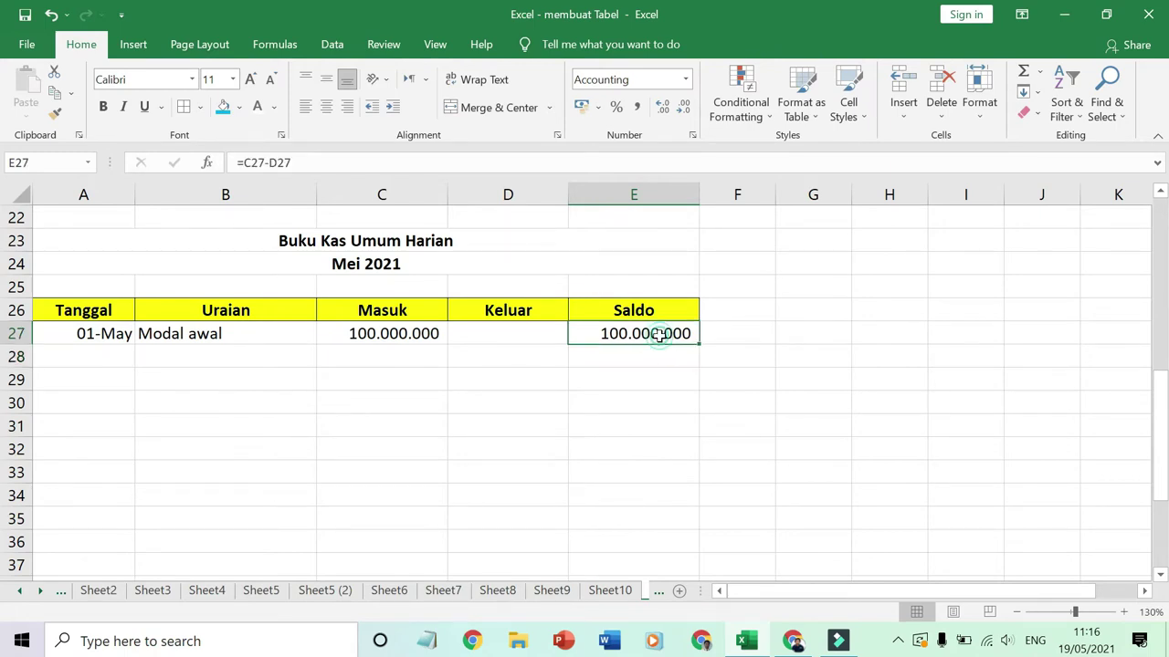
Enter Belanja barang in B28 with 50.000.000 under Keluar in D28
click(206, 355)
text(Belanja barang)
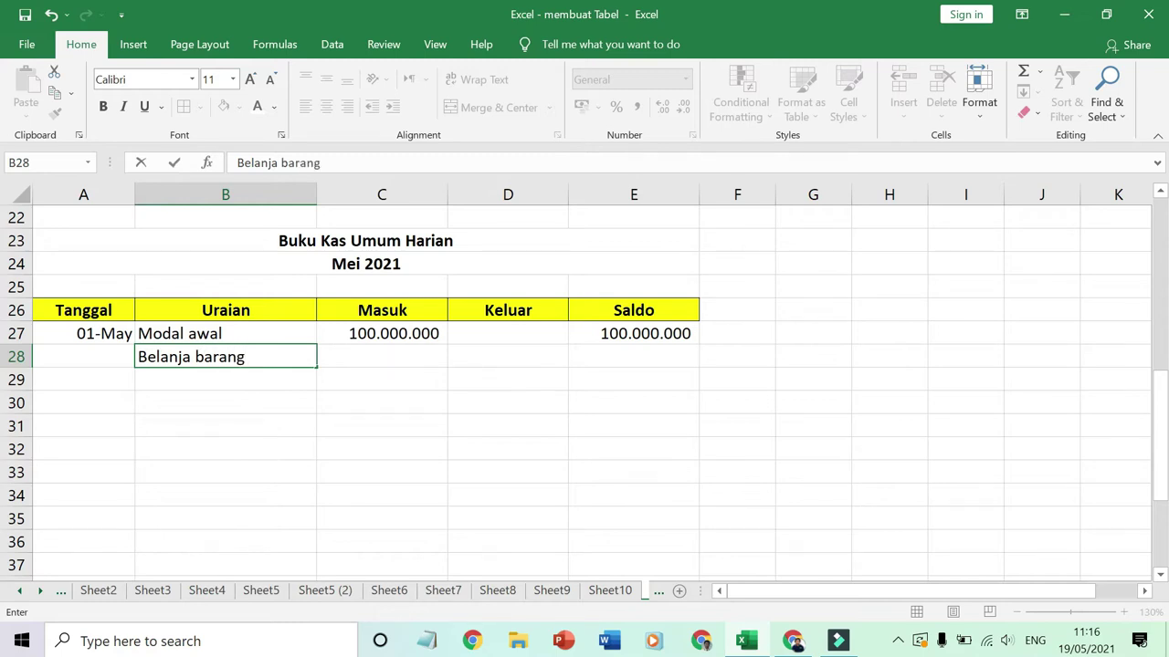
key(Tab)
key(Tab)
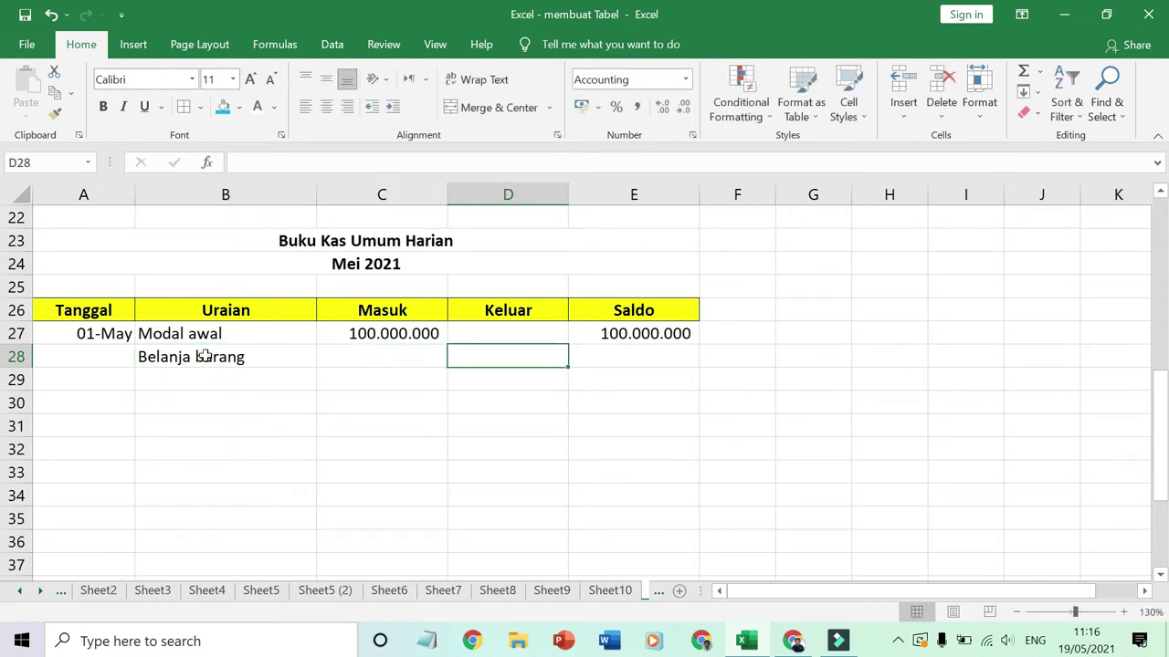
text(50)
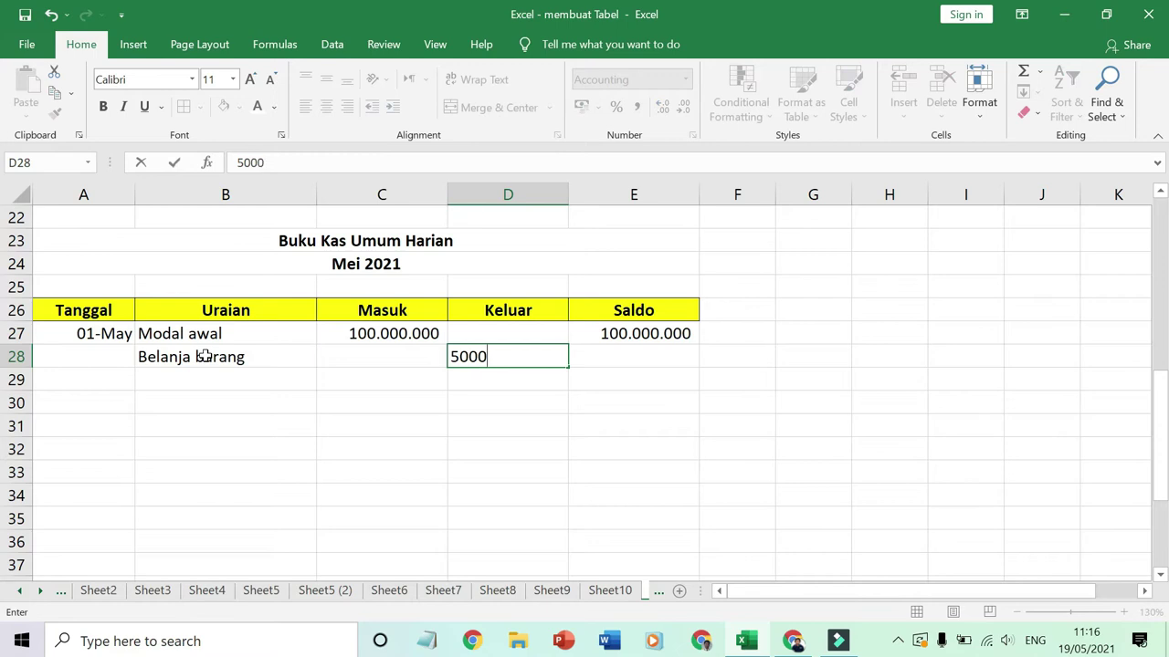
text(0000)
key(Return)
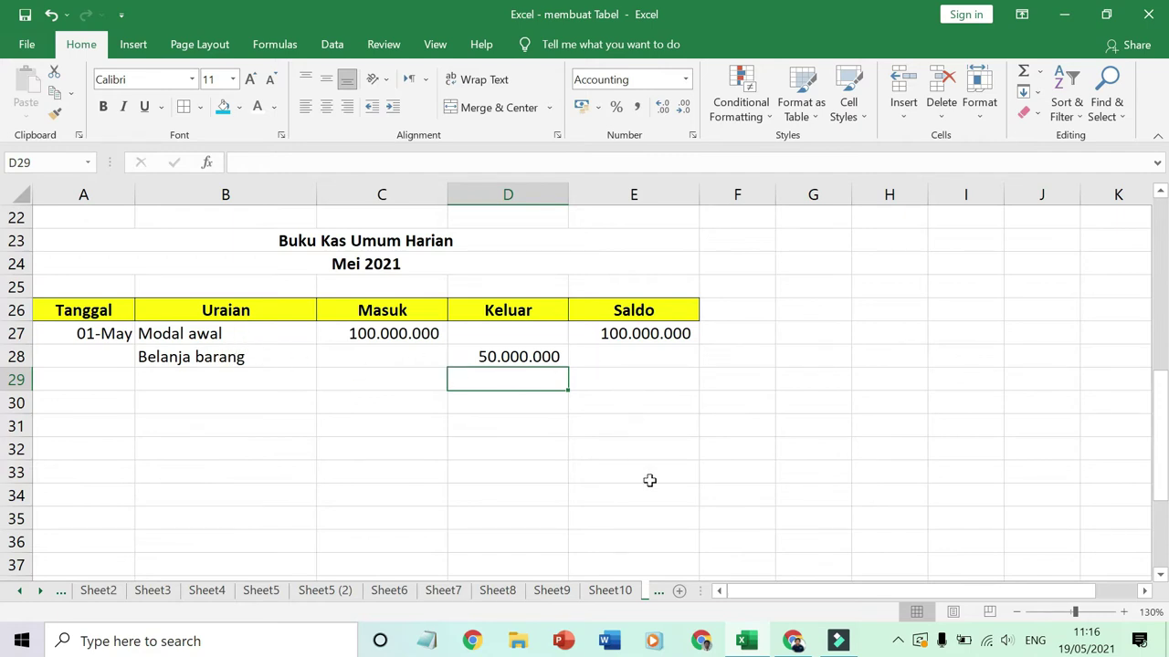
Copy E27's Saldo formula to E28 and change it to =C28-D28+E27
click(678, 338)
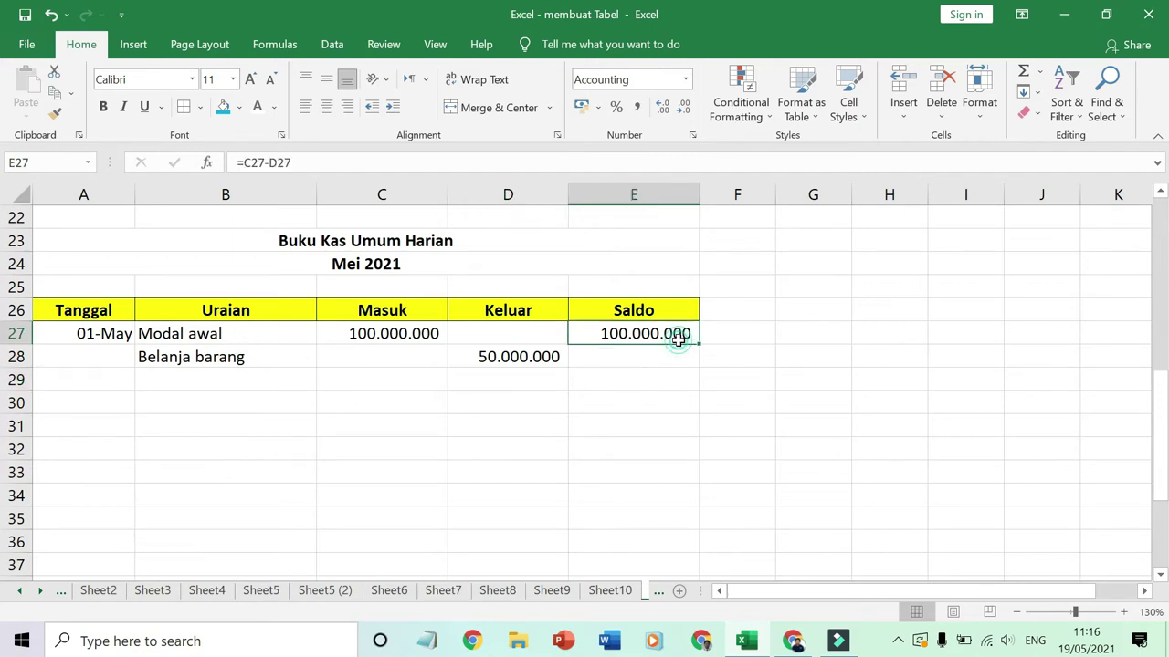
drag(701, 346, 699, 368)
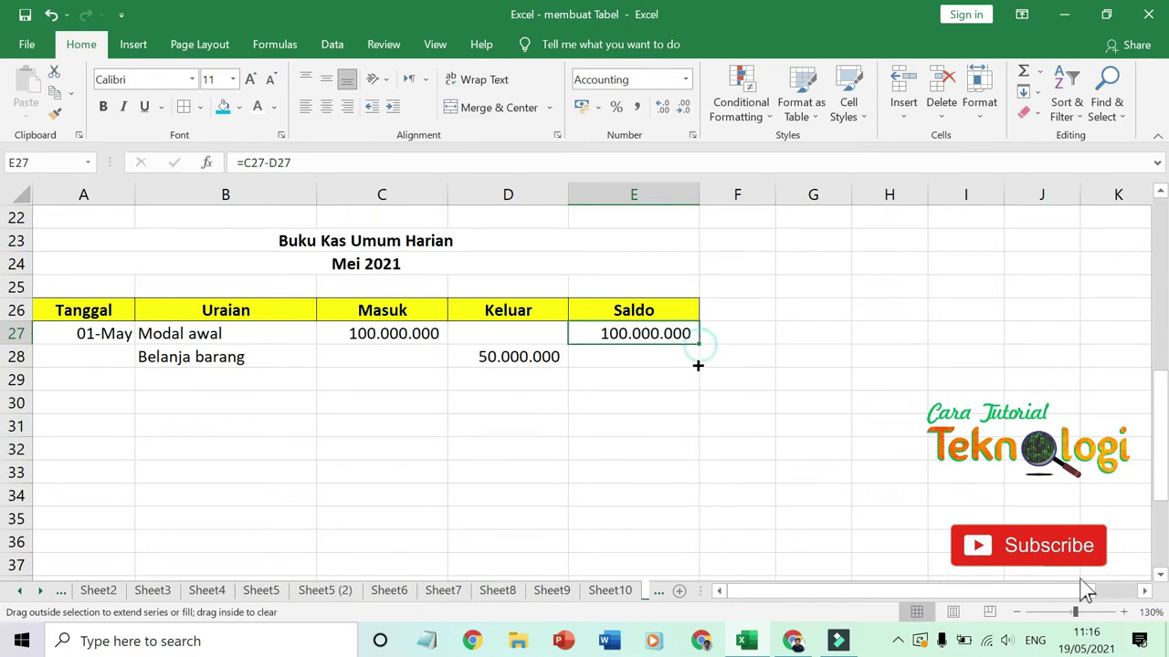
click(667, 354)
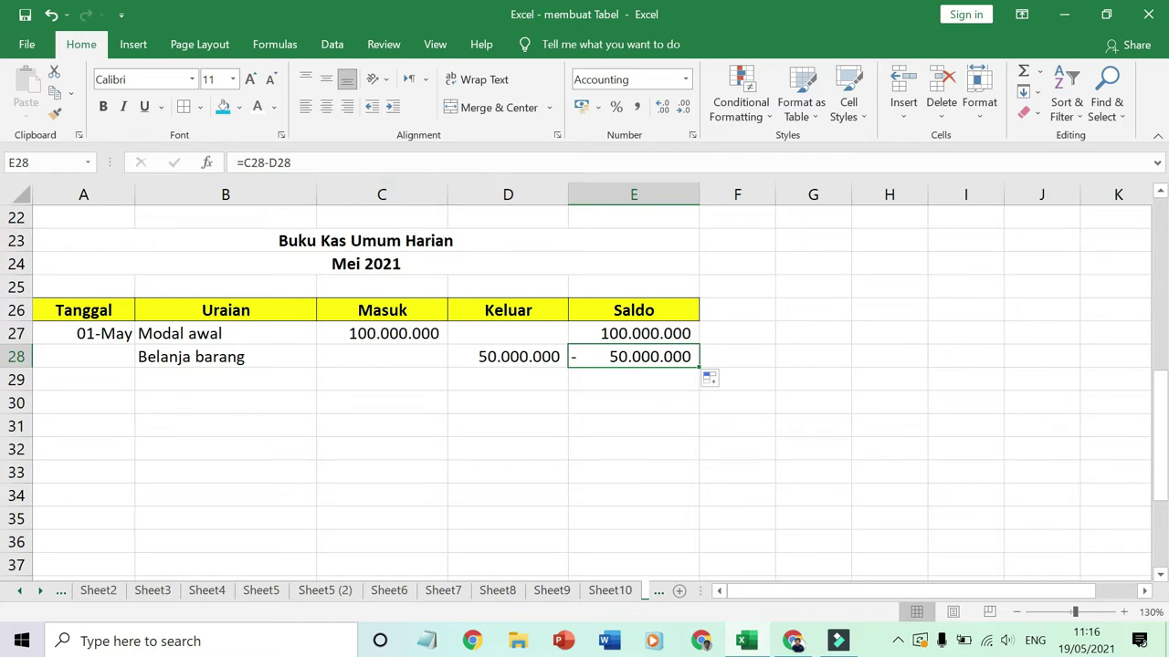
click(311, 162)
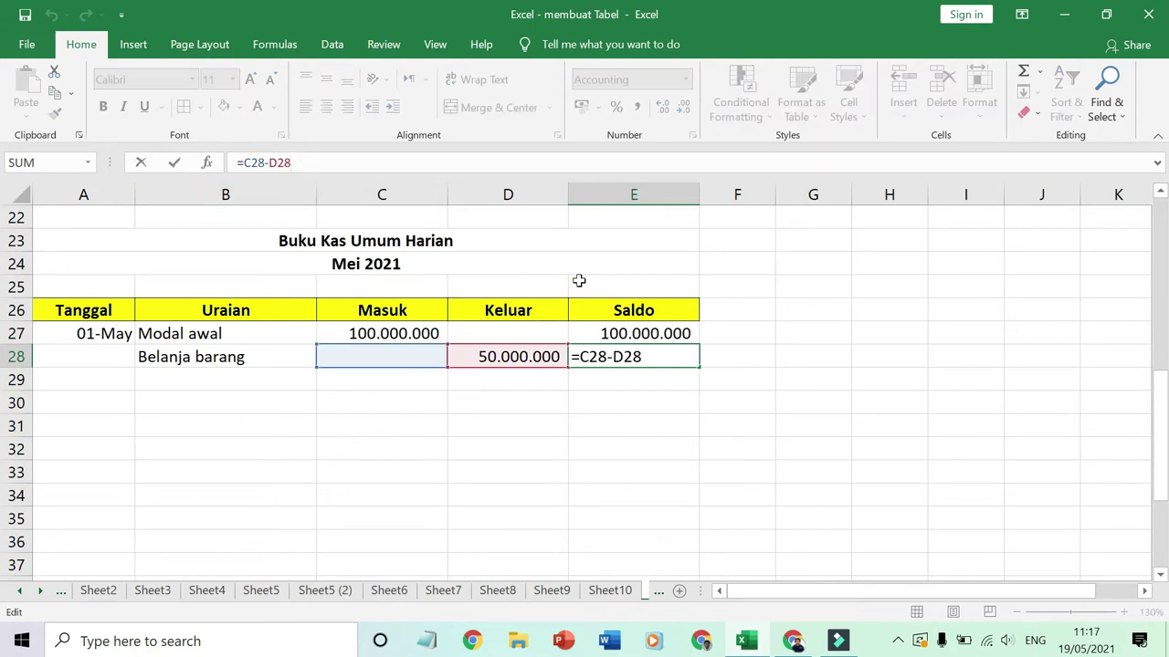
text(+)
click(658, 333)
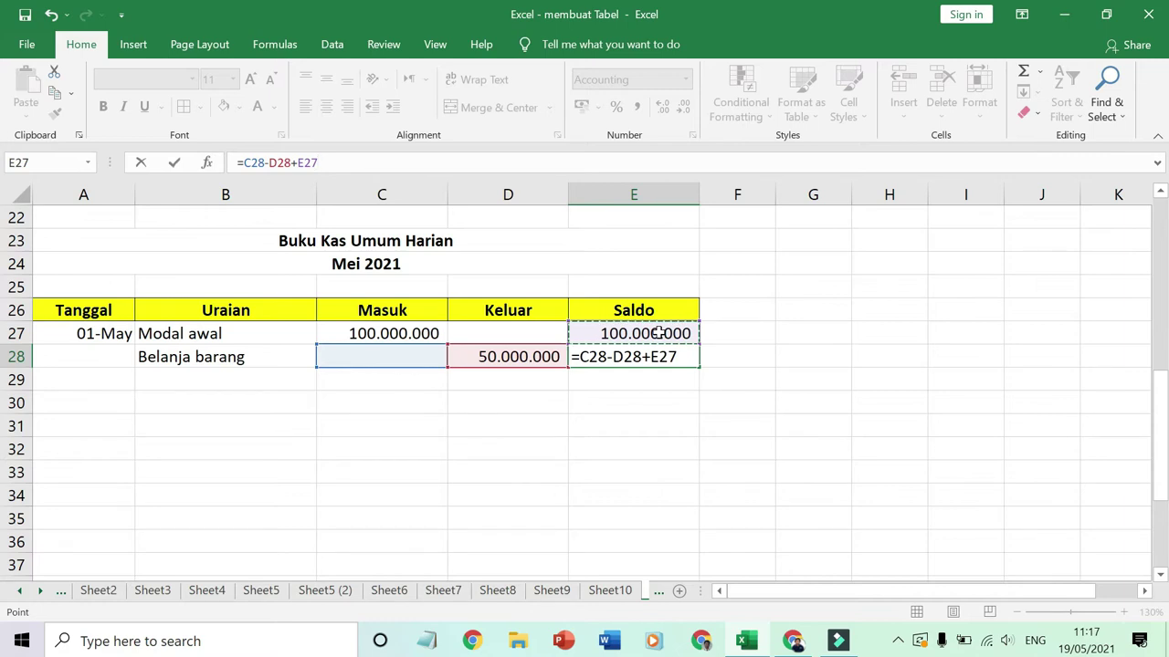
key(Return)
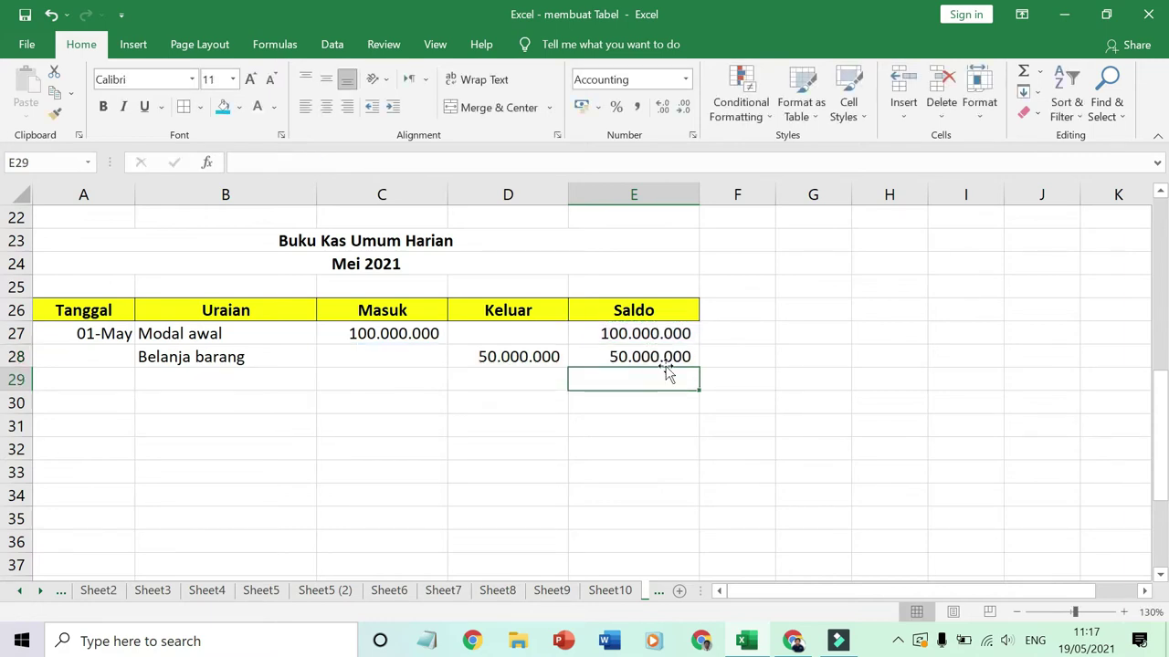
Fill the running-balance formula from E28 down to E37
click(675, 362)
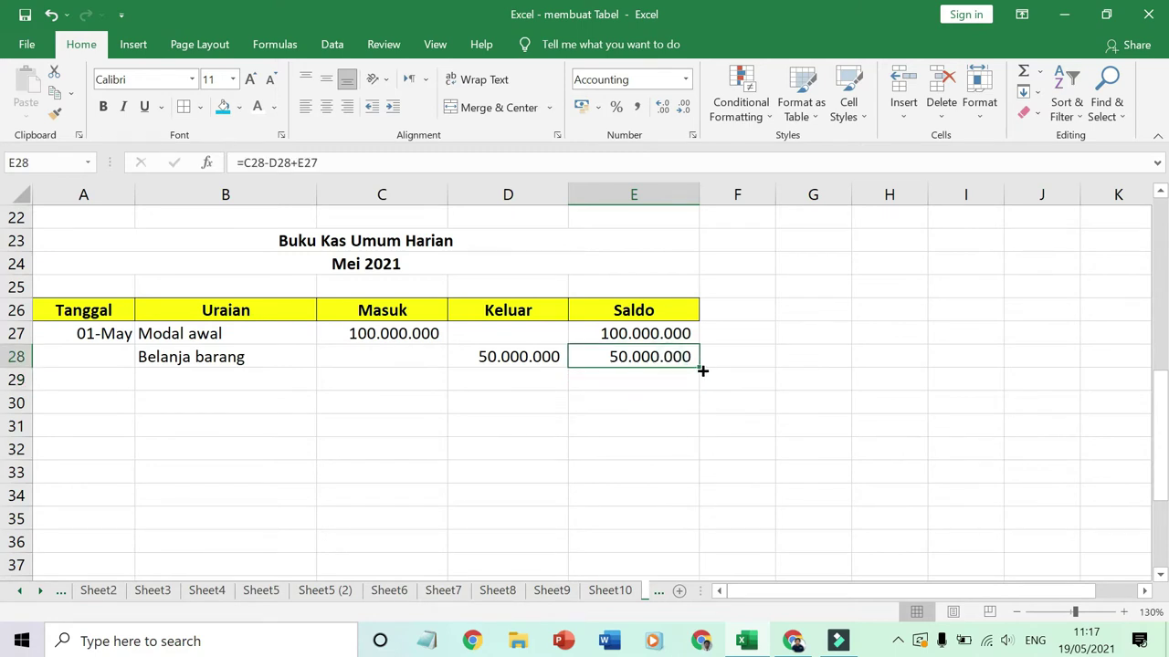
drag(702, 370, 690, 576)
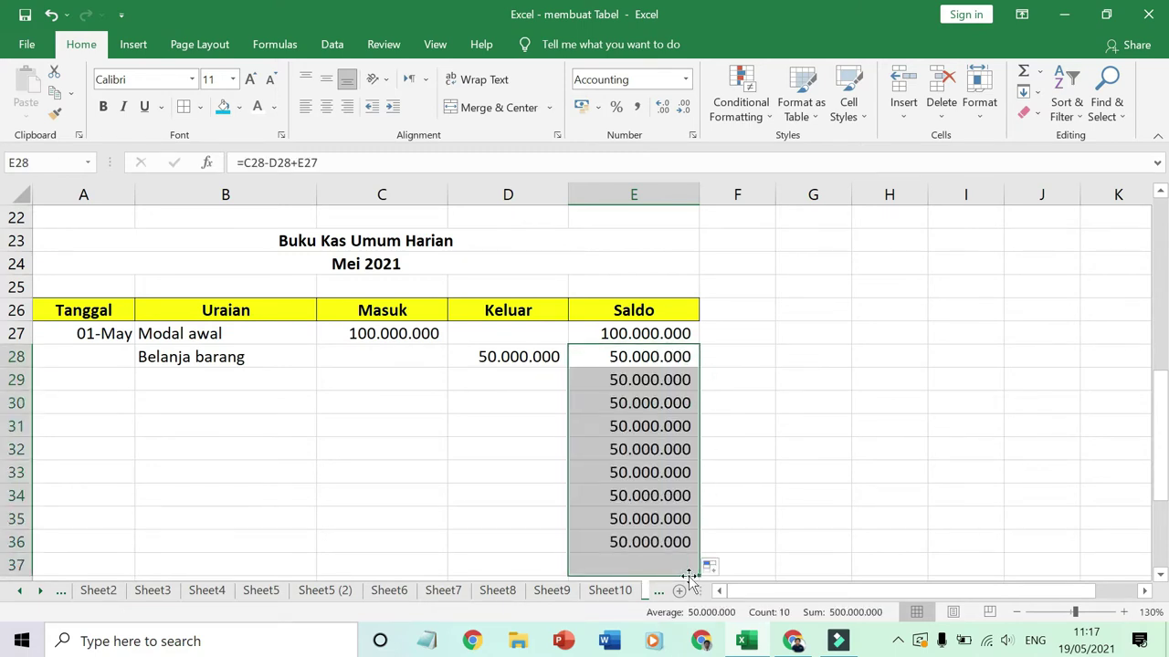
click(664, 380)
click(657, 402)
click(660, 426)
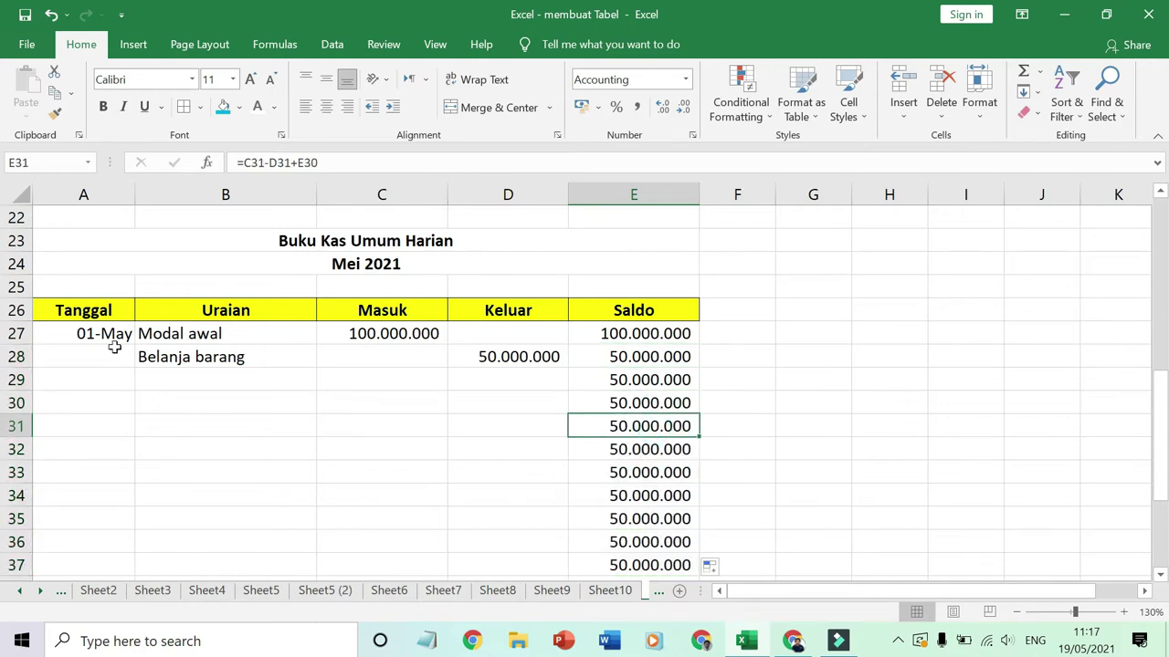
Add the 02-May pendapatan penjualan entry with 1.000.000 under Masuk in row 29
click(113, 380)
text(2/5)
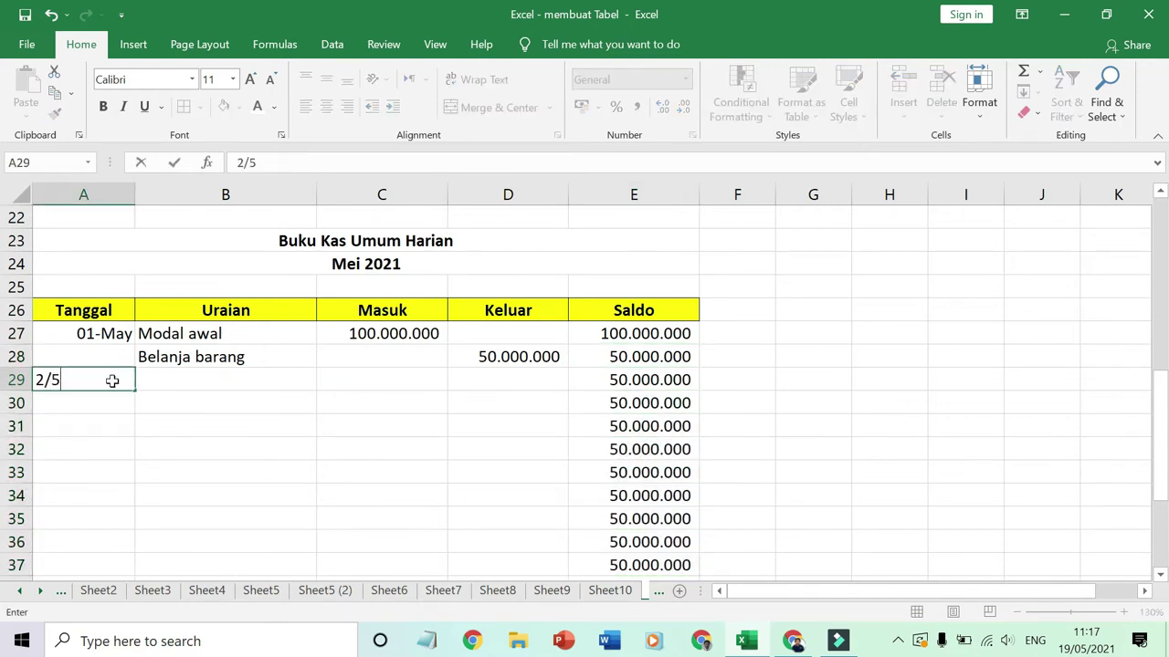
key(Tab)
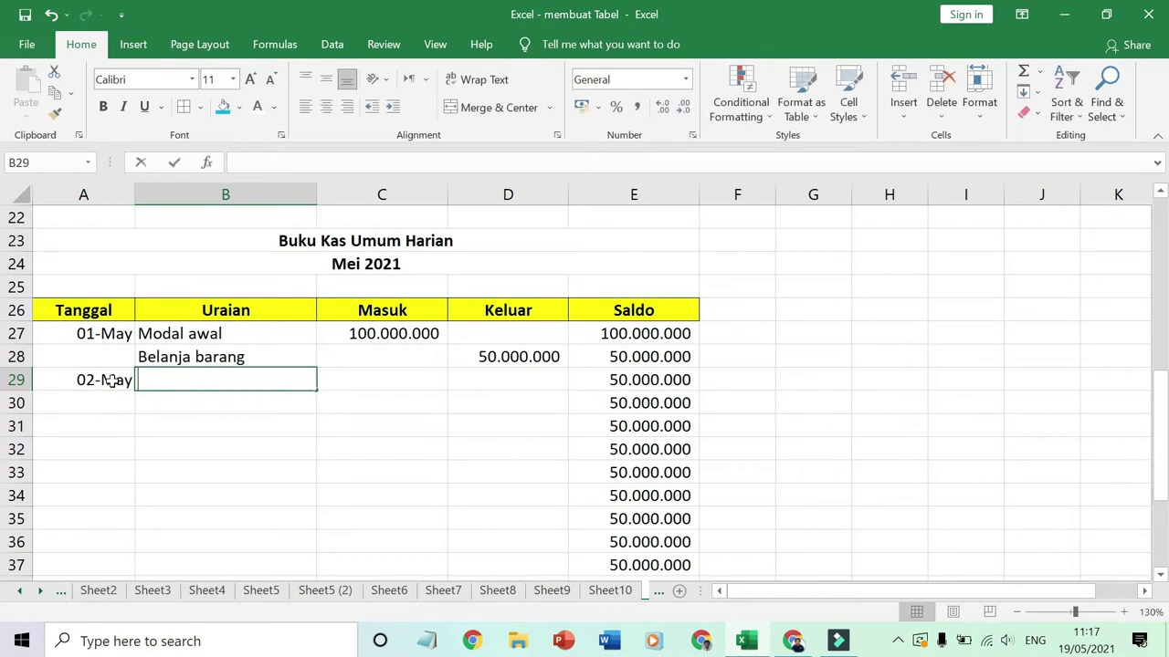
text(pendapatan penjualan)
key(Tab)
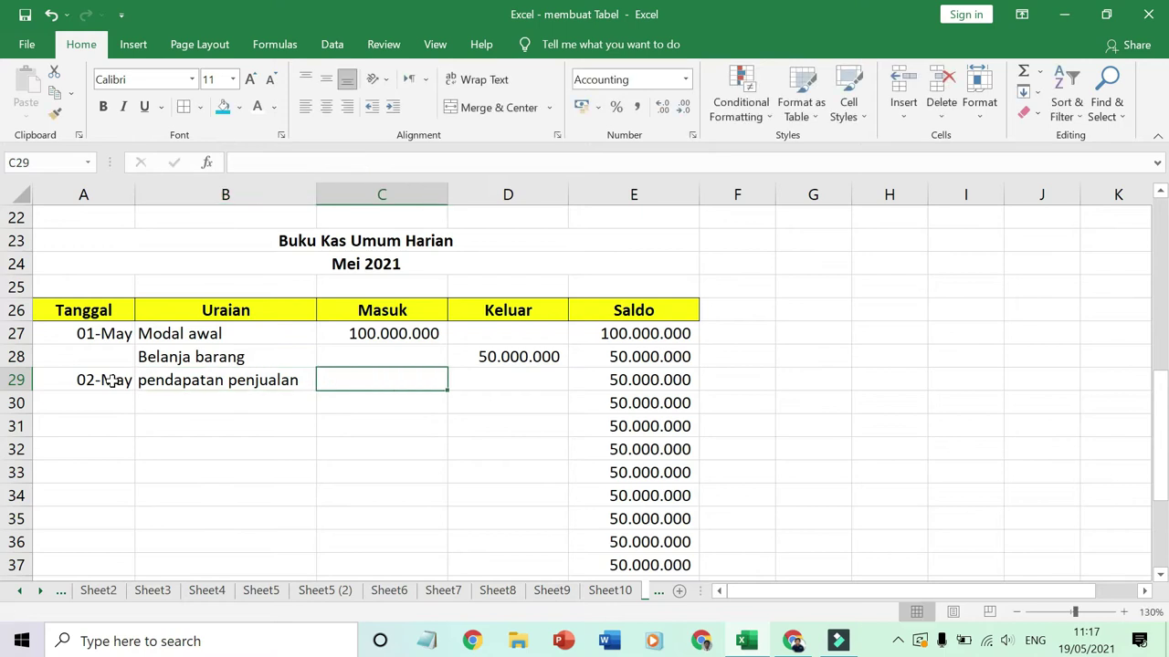
text(1000000)
key(Return)
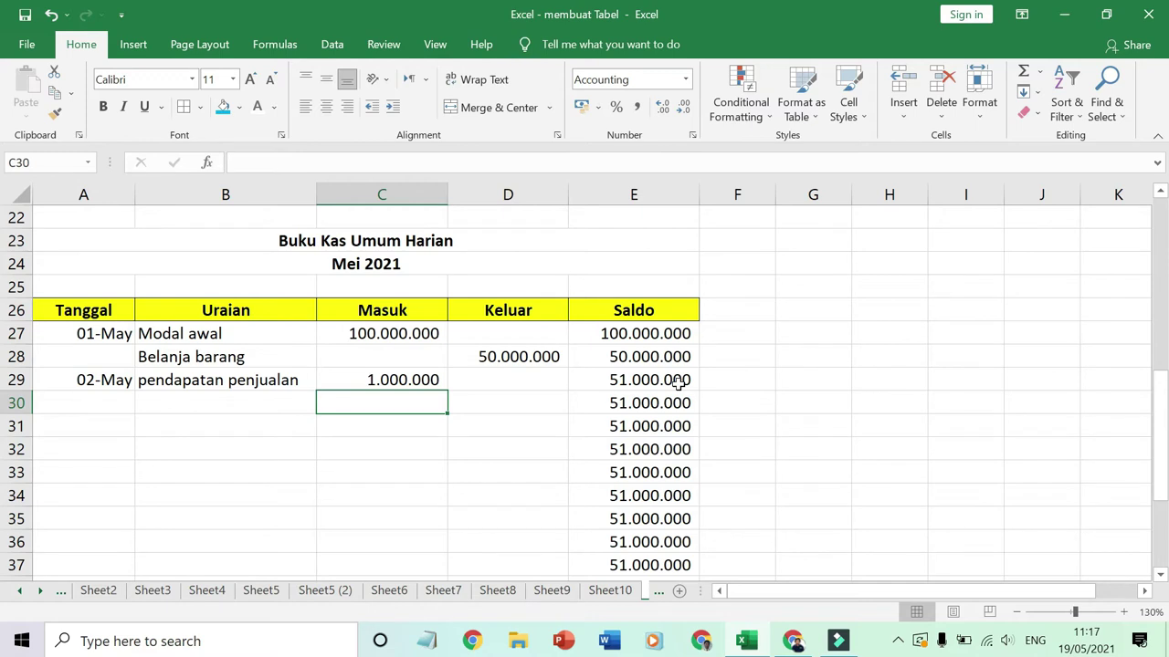
Add a Belanja barang entry with 25.000.000 under Keluar in row 30
click(230, 399)
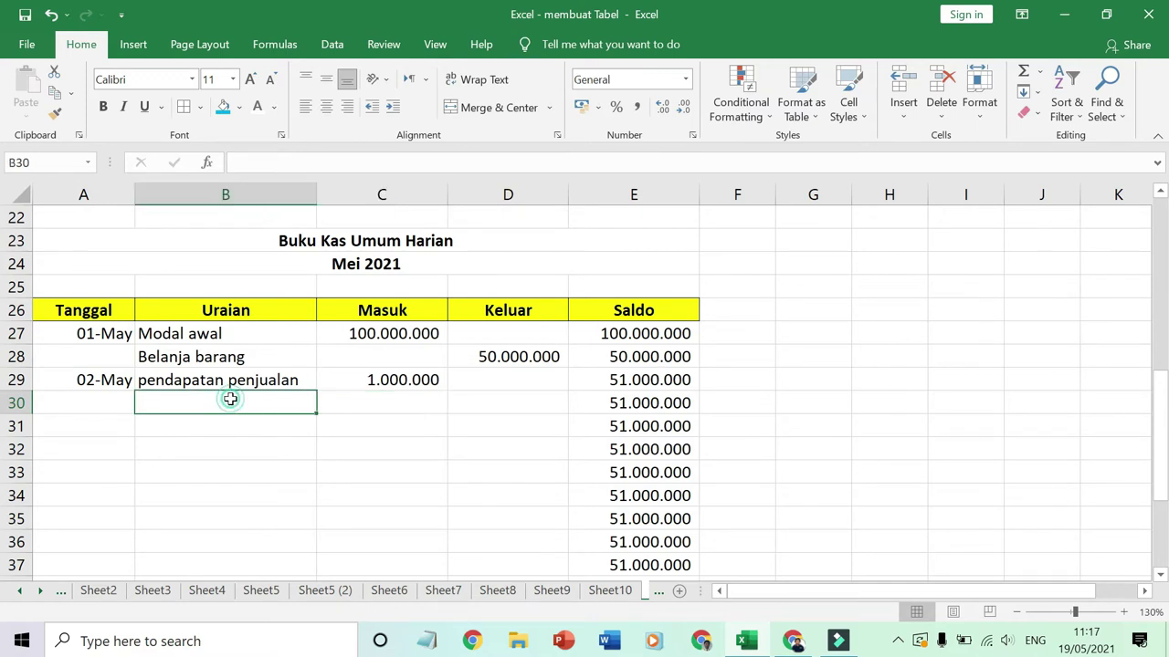
text(belanja barang)
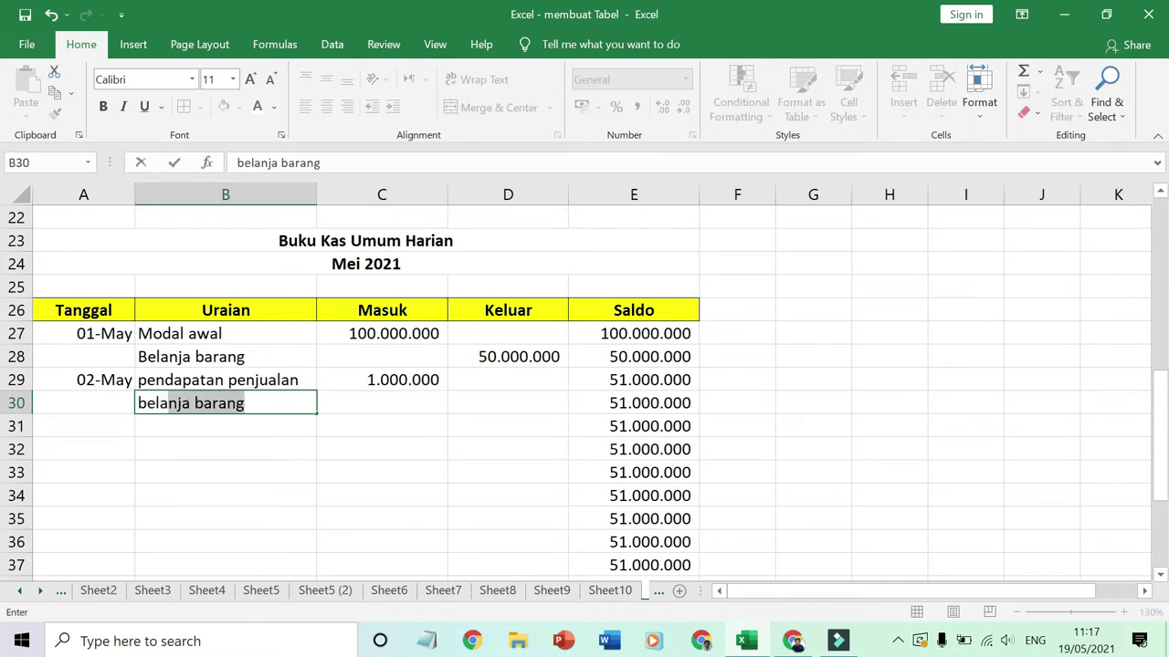
key(Tab)
key(Tab)
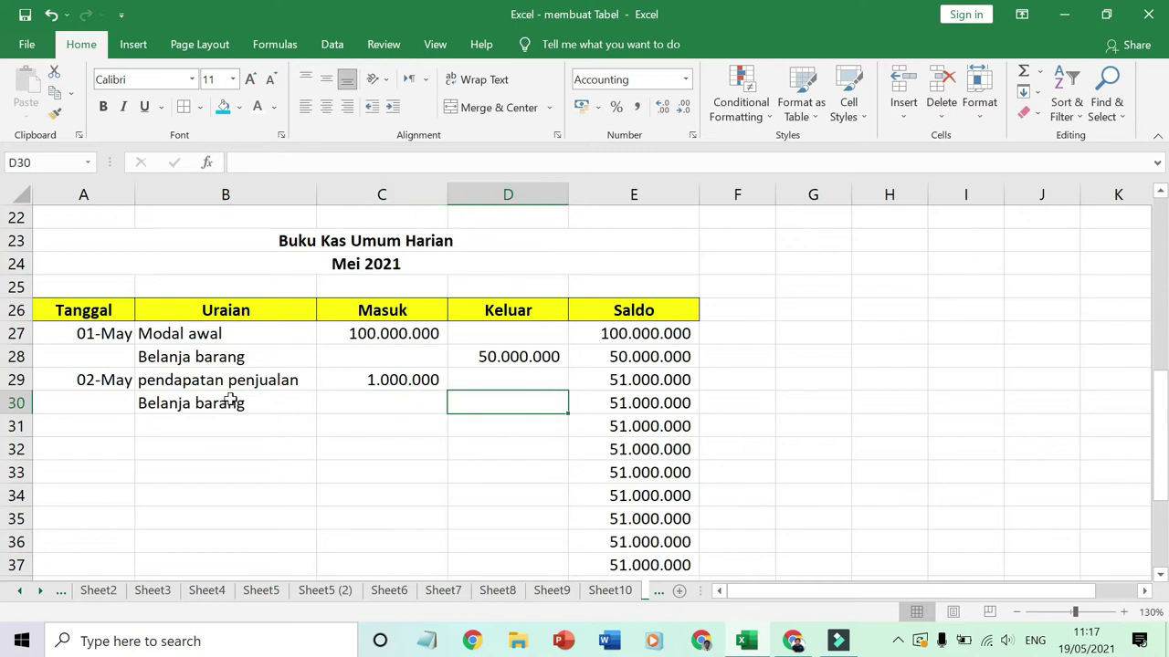
text(25000000)
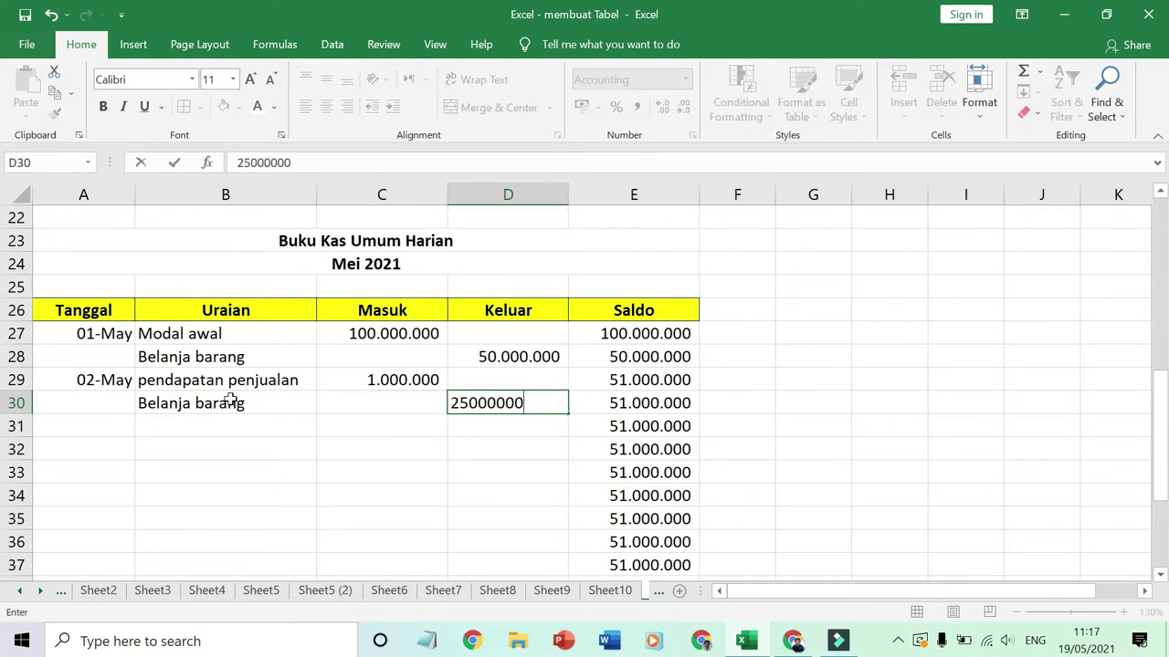
key(Return)
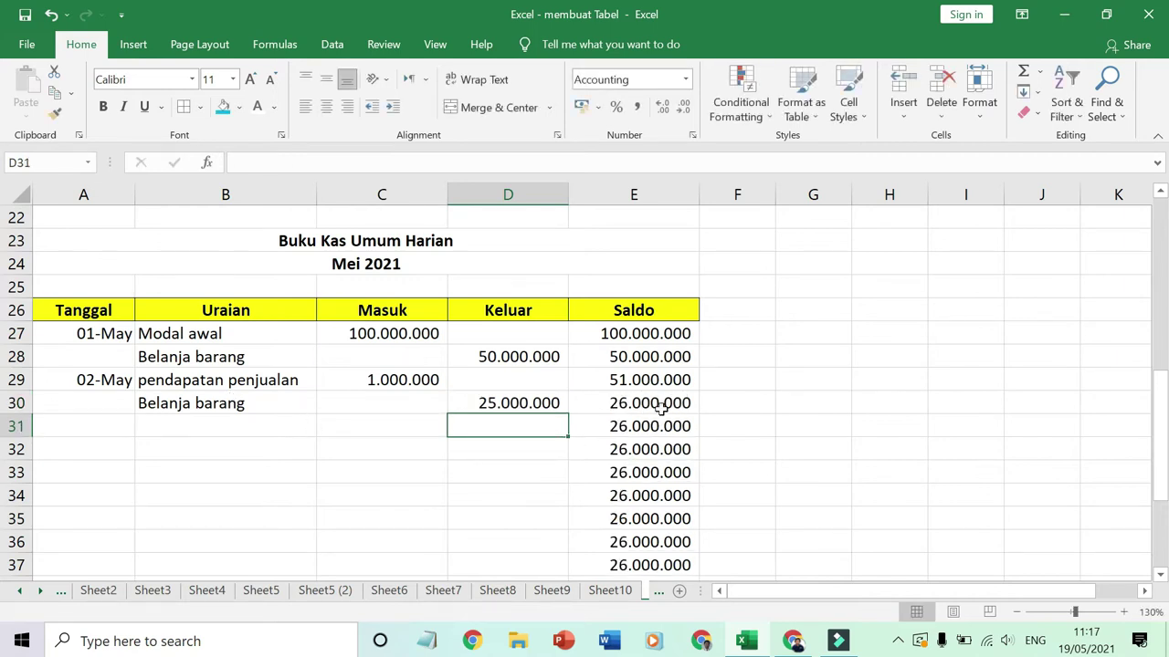
Extend the Saldo formula from E37 down to E41
scroll(664, 409, down, 2)
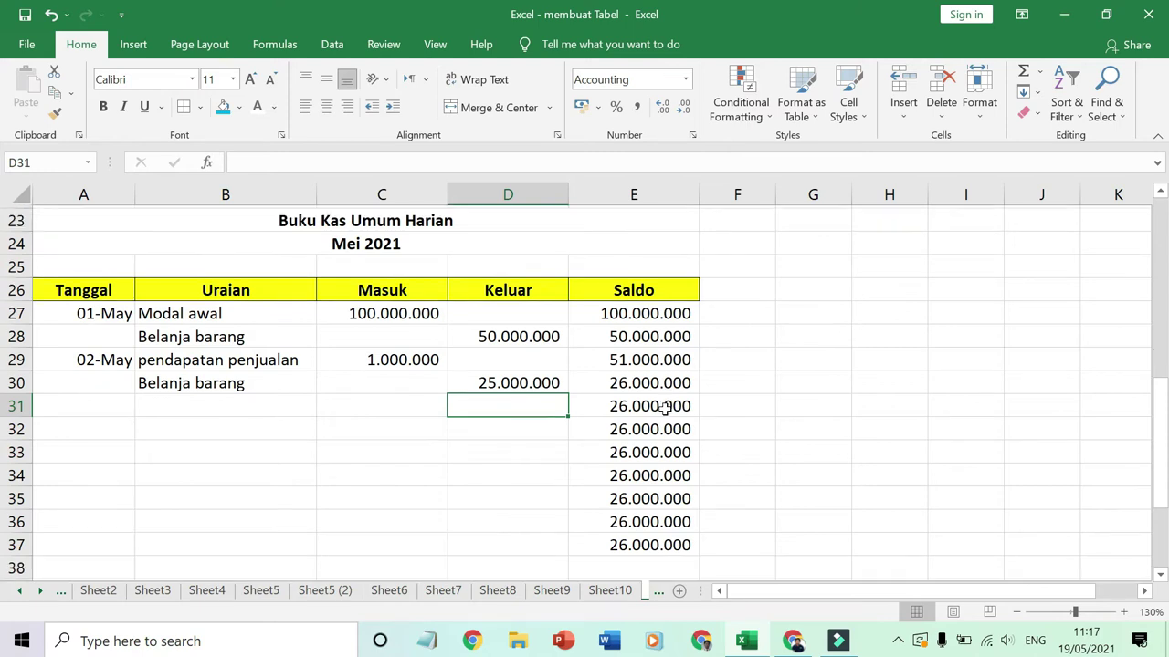
click(672, 429)
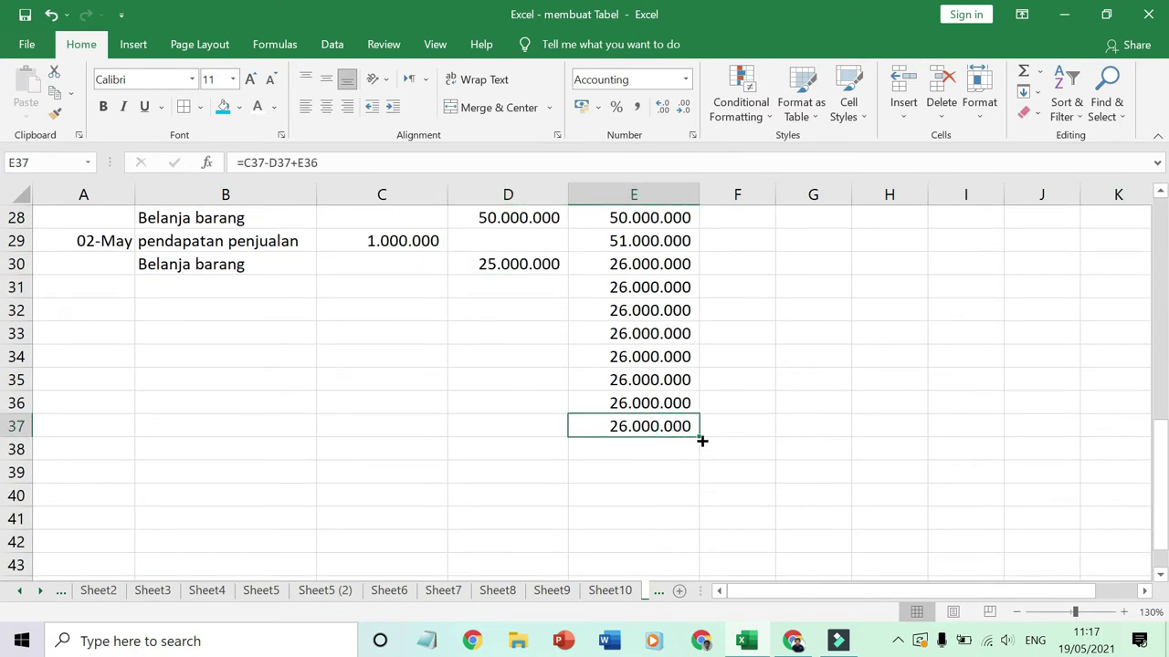
drag(701, 441, 701, 521)
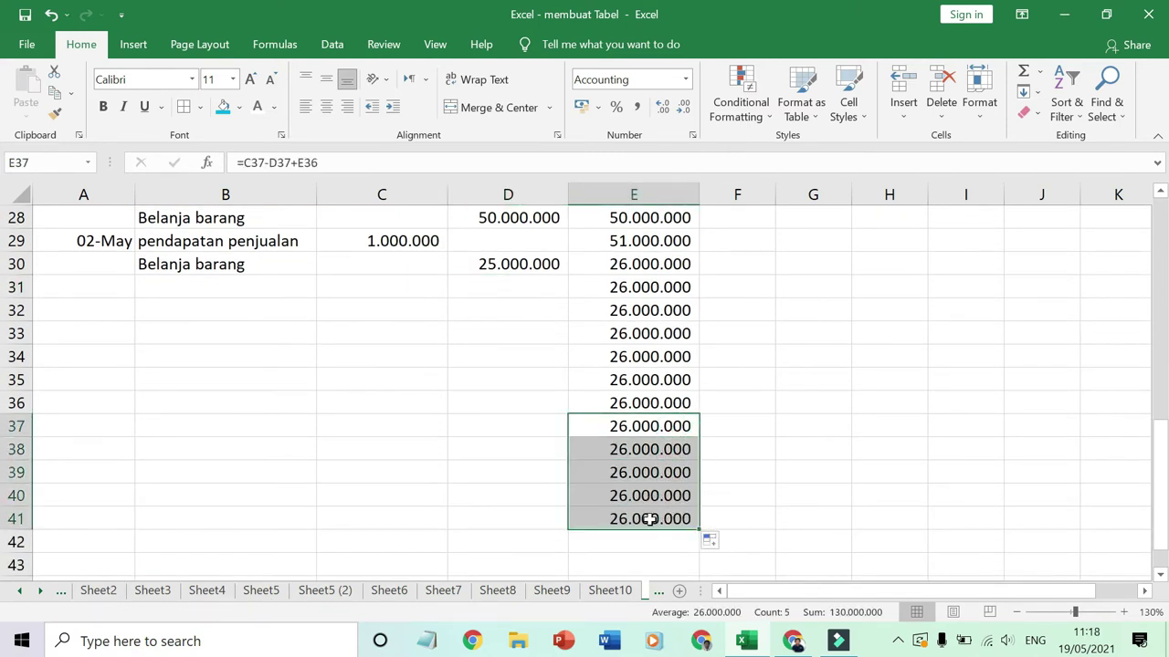
AutoSum the Masuk column into C43, totalling 101.000.000
scroll(650, 519, up, 2)
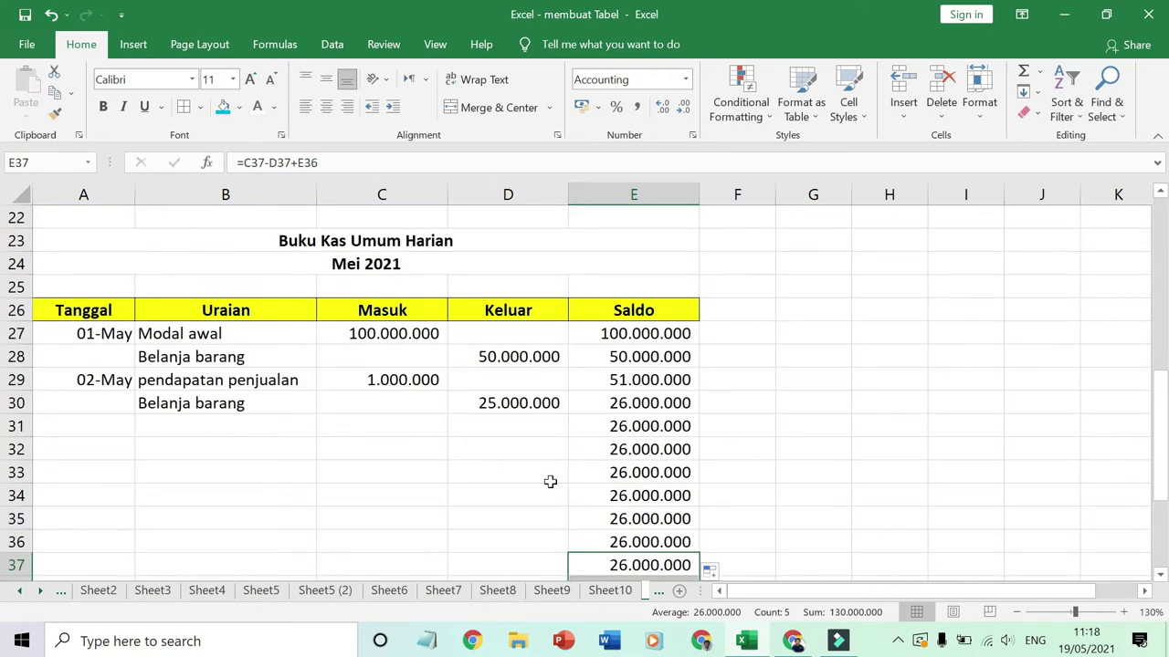
scroll(551, 482, down, 2)
scroll(529, 513, up, 1)
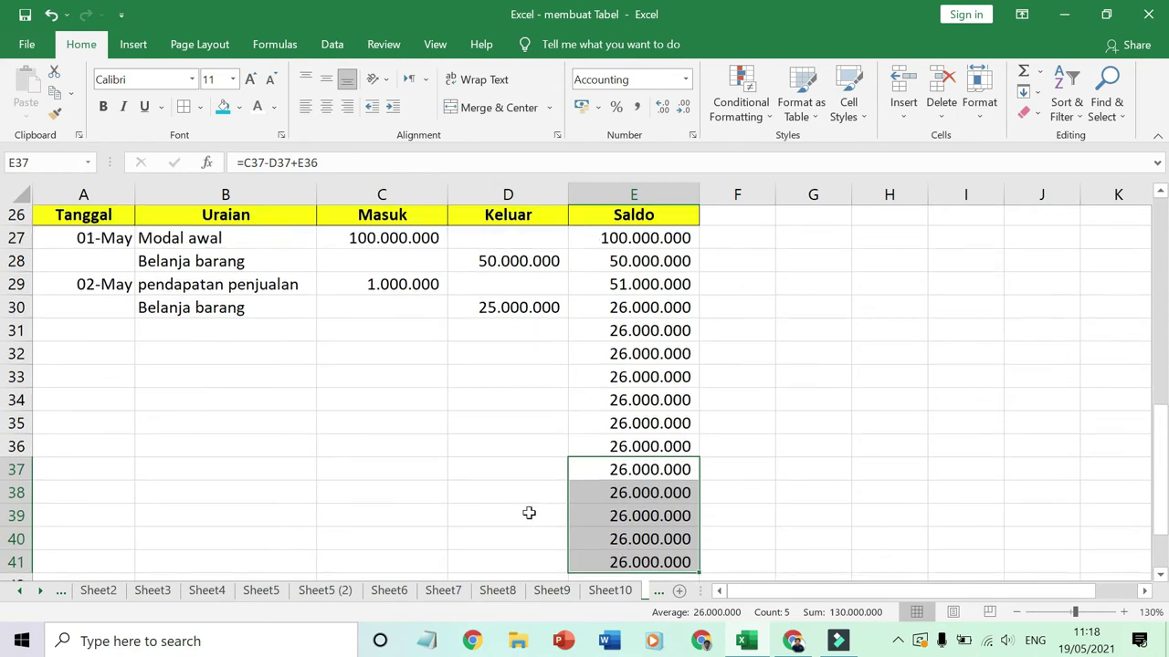
scroll(528, 513, up, 1)
mouse_move(395, 264)
mouse_down()
mouse_move(407, 593)
mouse_move(407, 536)
mouse_up()
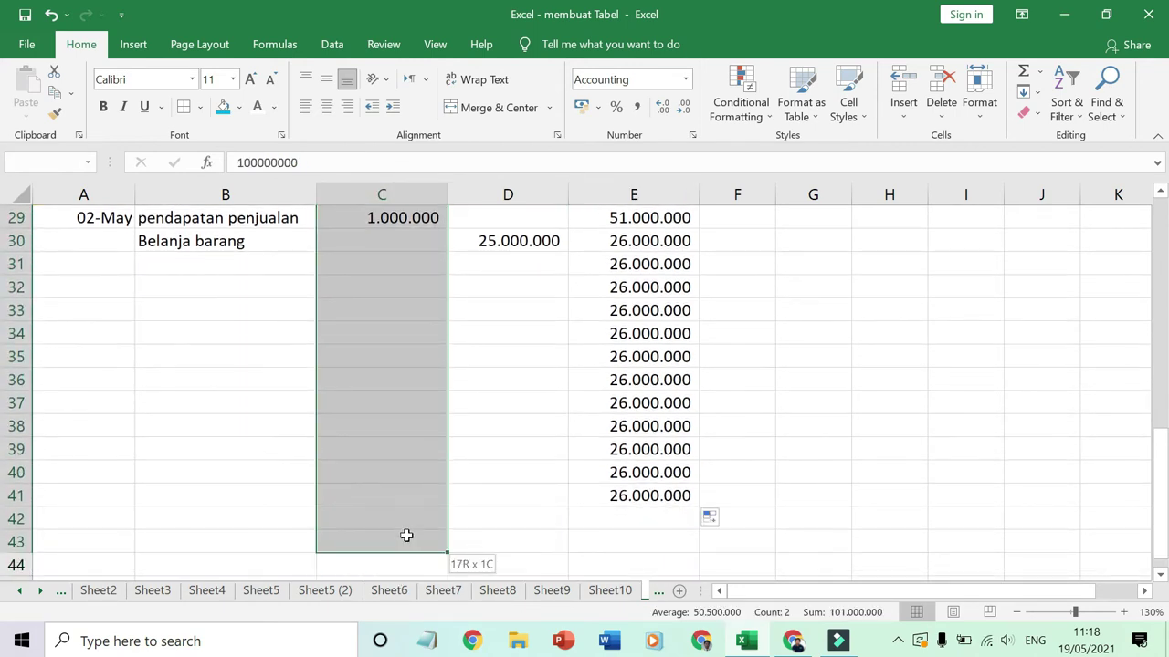
scroll(401, 392, up, 3)
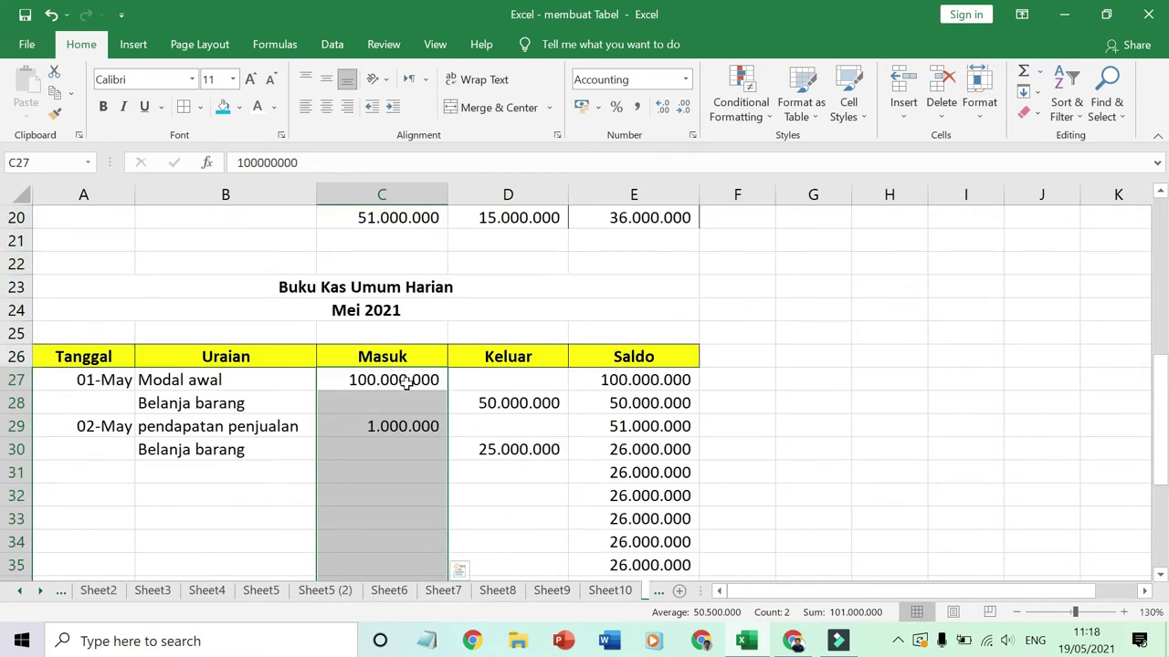
scroll(939, 281, down, 1)
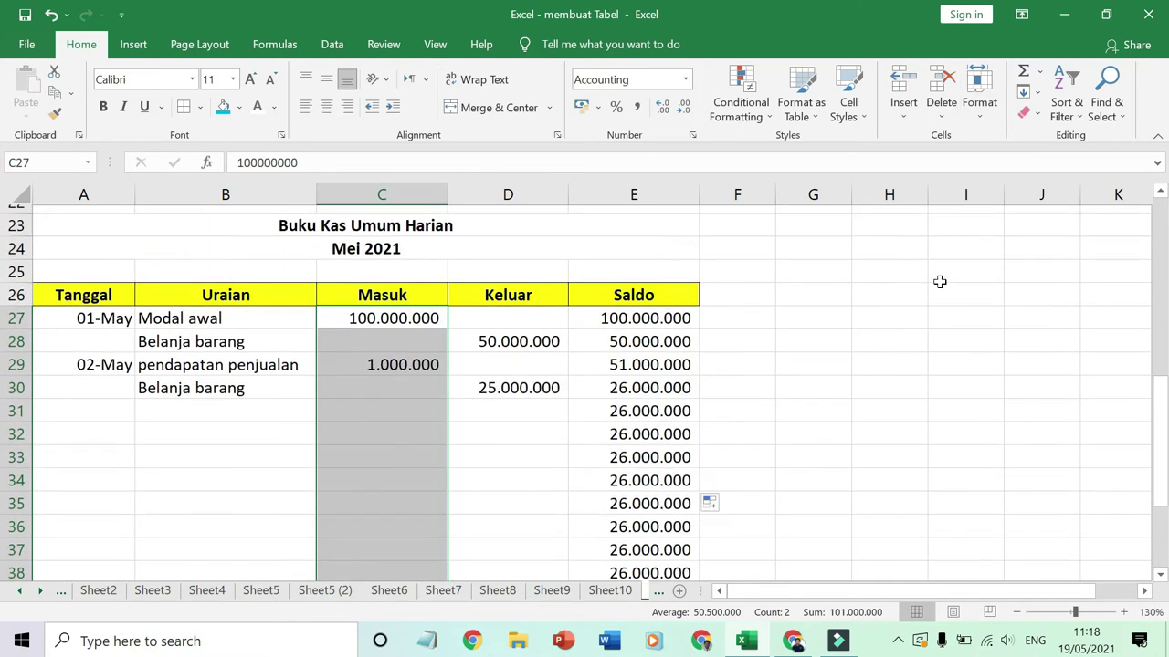
scroll(940, 281, down, 2)
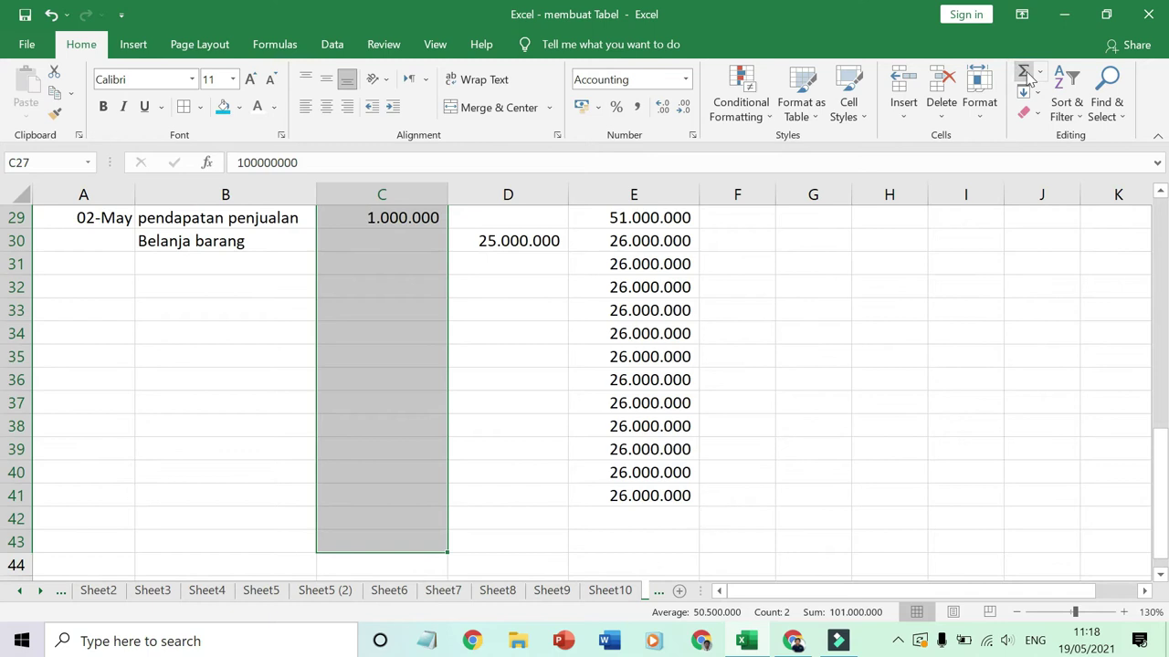
click(1024, 73)
scroll(493, 438, down, 1)
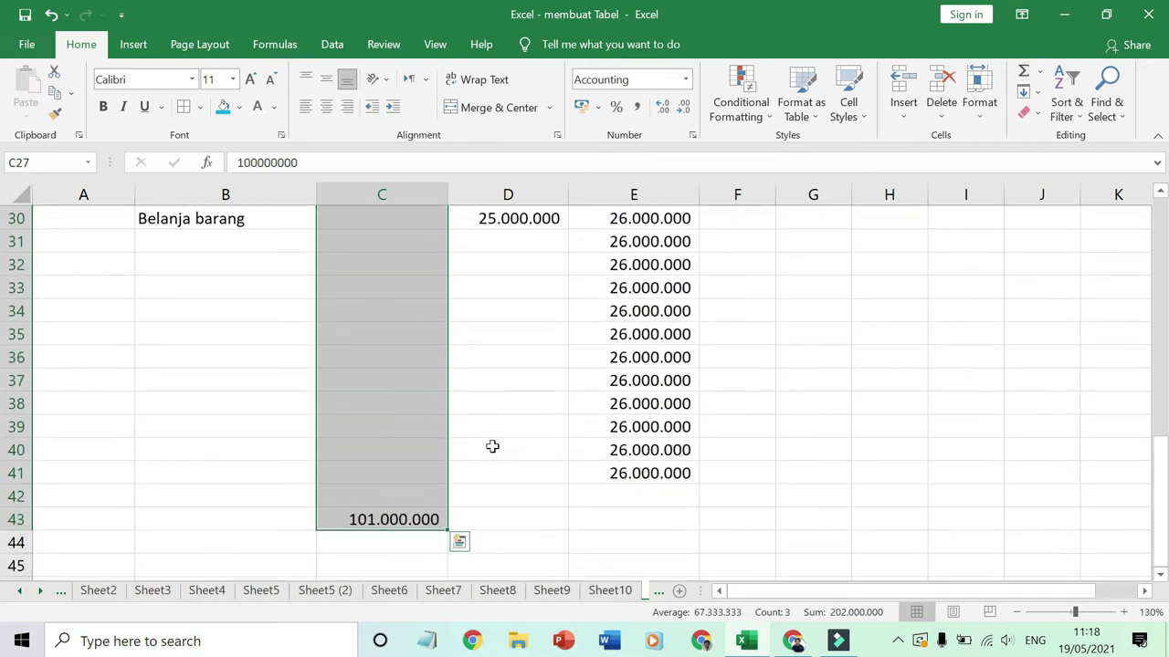
Zoom out and AutoSum the Keluar column into D43, totalling 75.000.000
click(1017, 612)
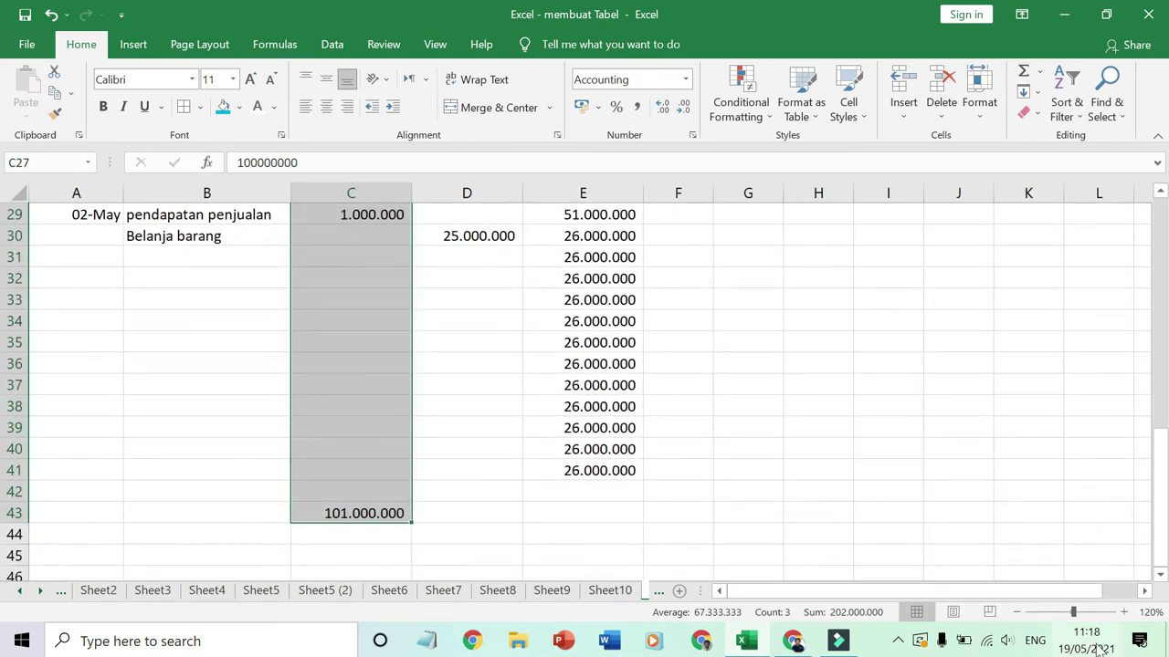
click(1017, 613)
scroll(493, 495, up, 1)
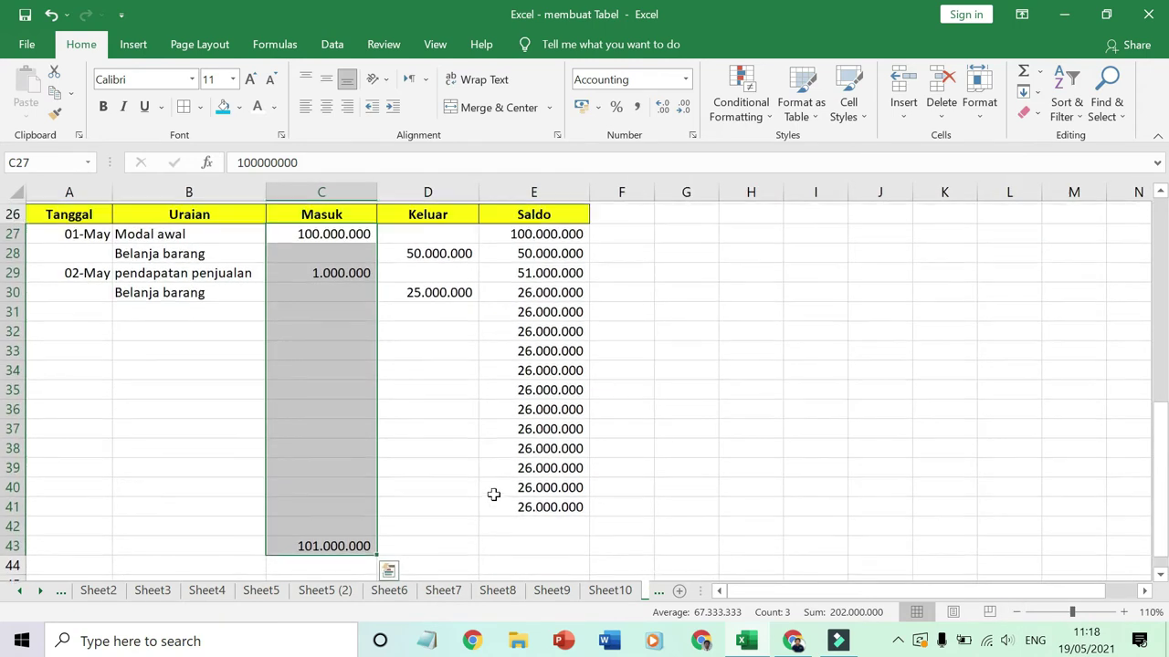
scroll(493, 494, up, 1)
mouse_move(435, 289)
mouse_down()
mouse_move(451, 533)
mouse_move(447, 498)
mouse_up()
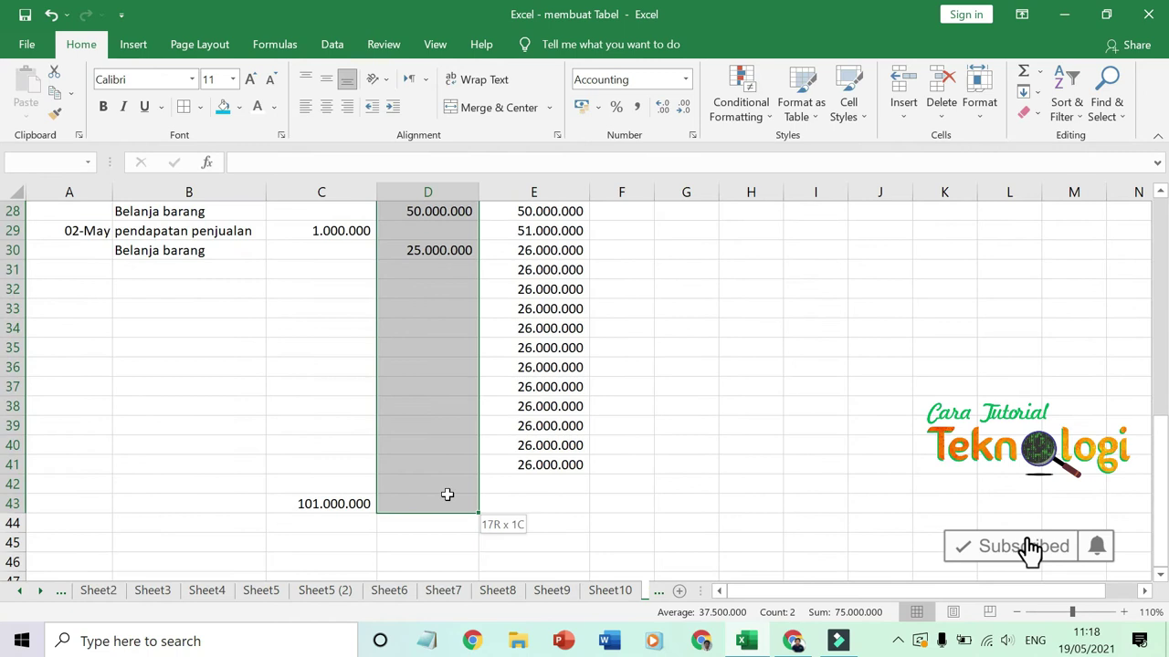
click(1023, 74)
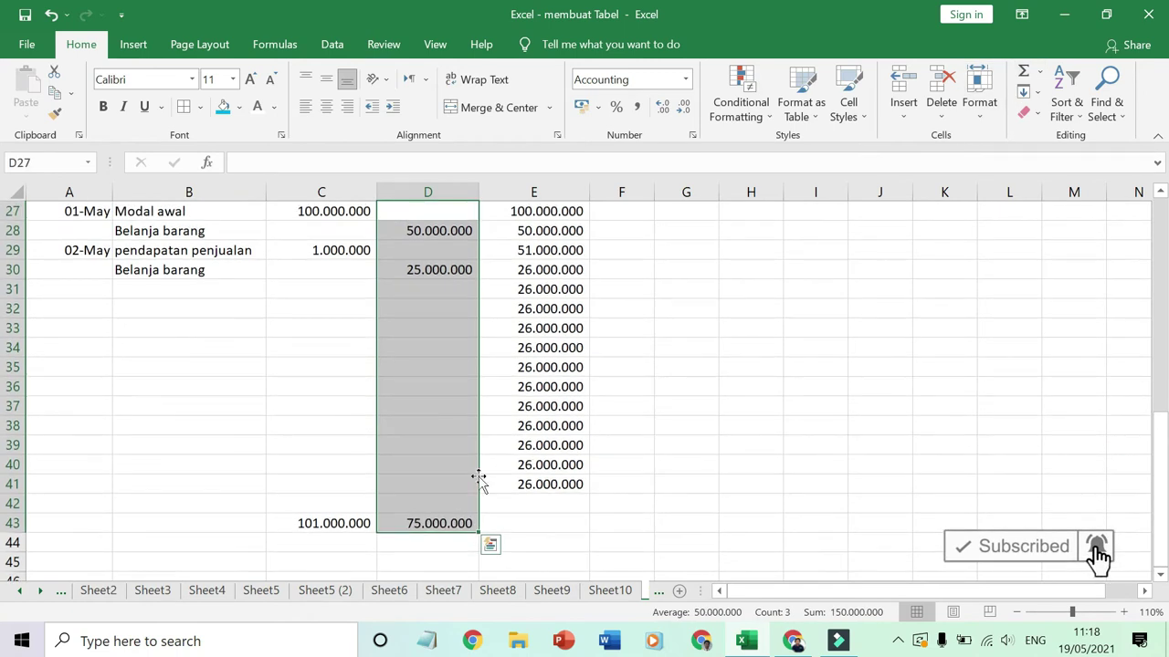
click(444, 522)
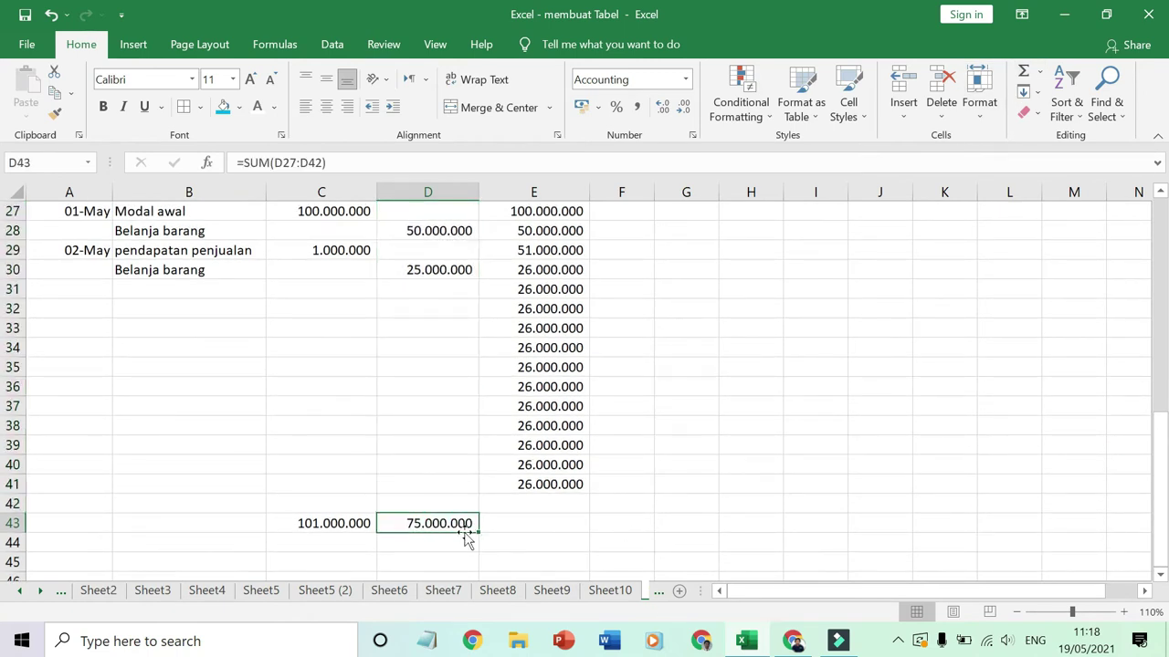
Enter =C43-D43 in E43 so the Saldo total shows 26.000.000
click(528, 527)
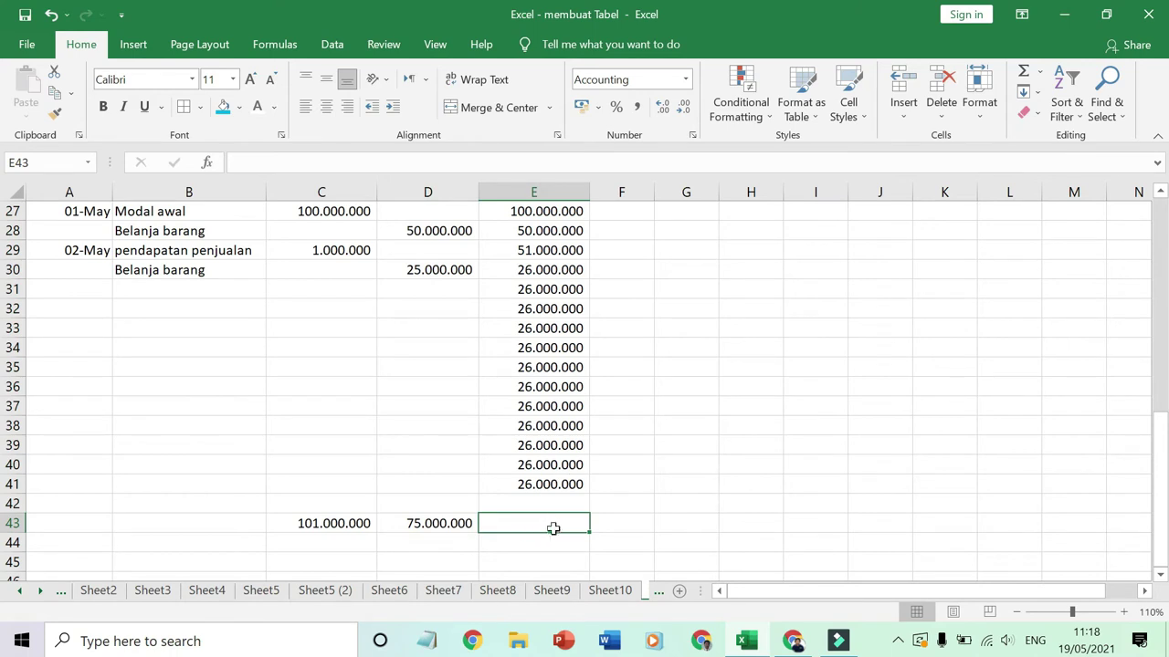
text(=)
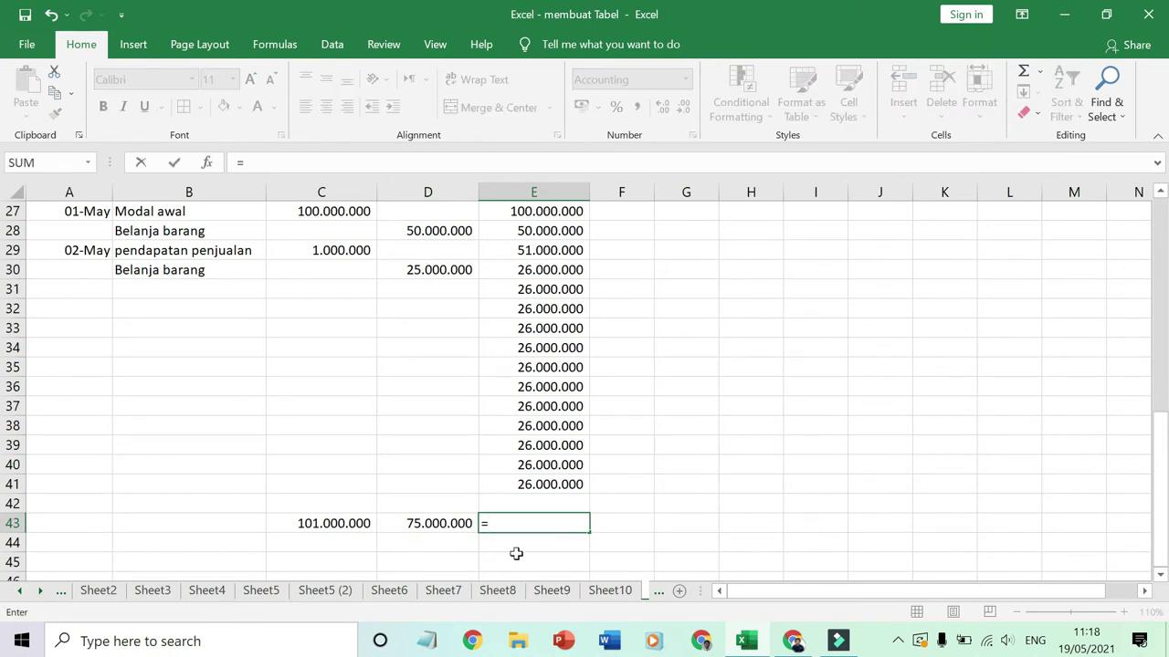
click(339, 525)
text(-)
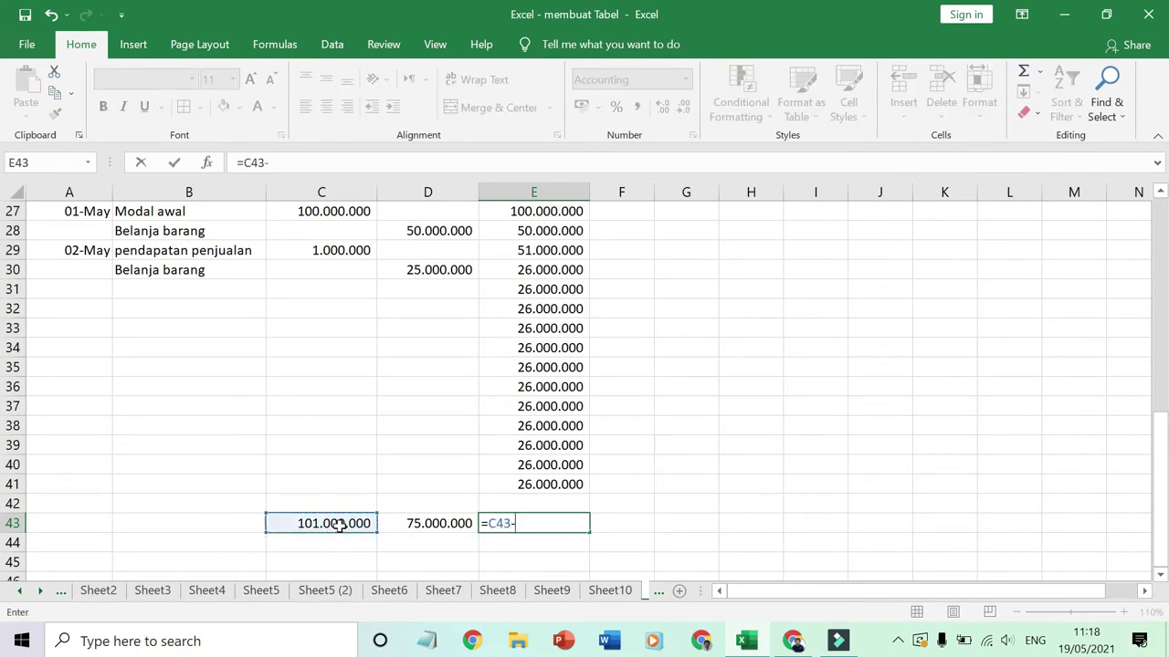
click(415, 524)
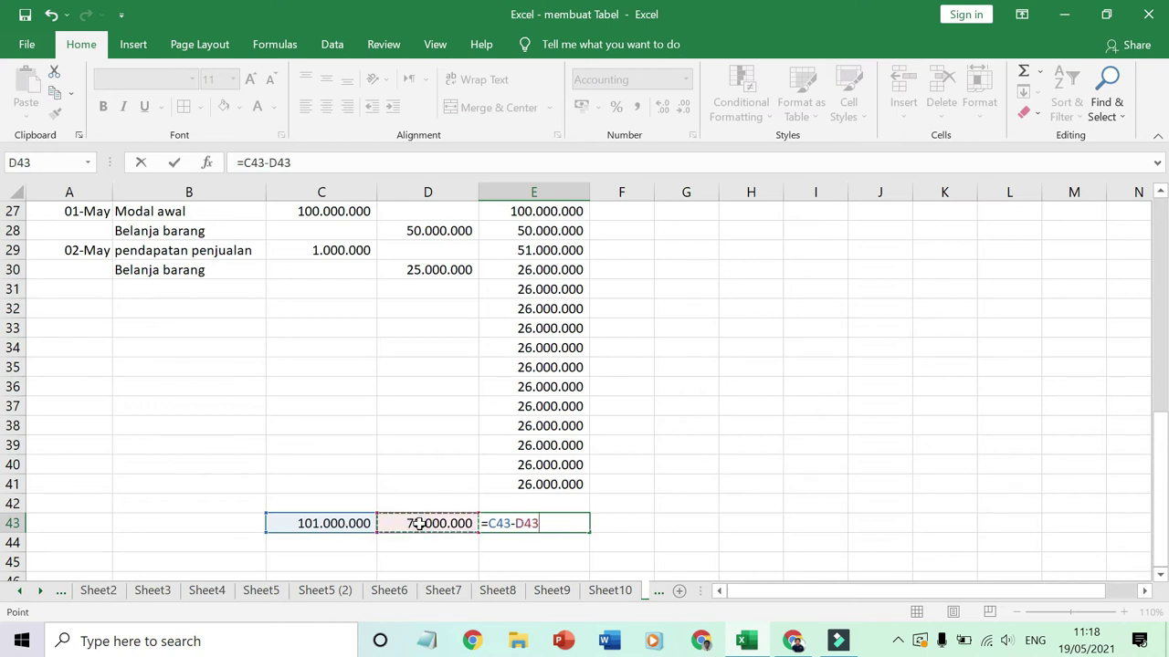
key(Return)
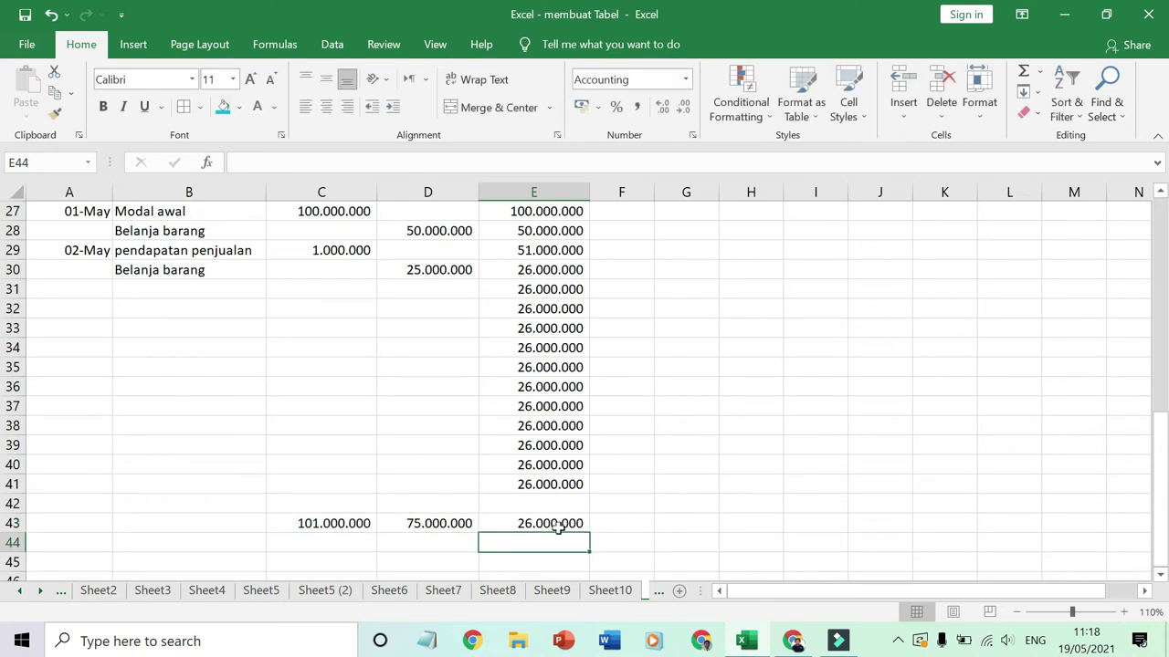
click(561, 525)
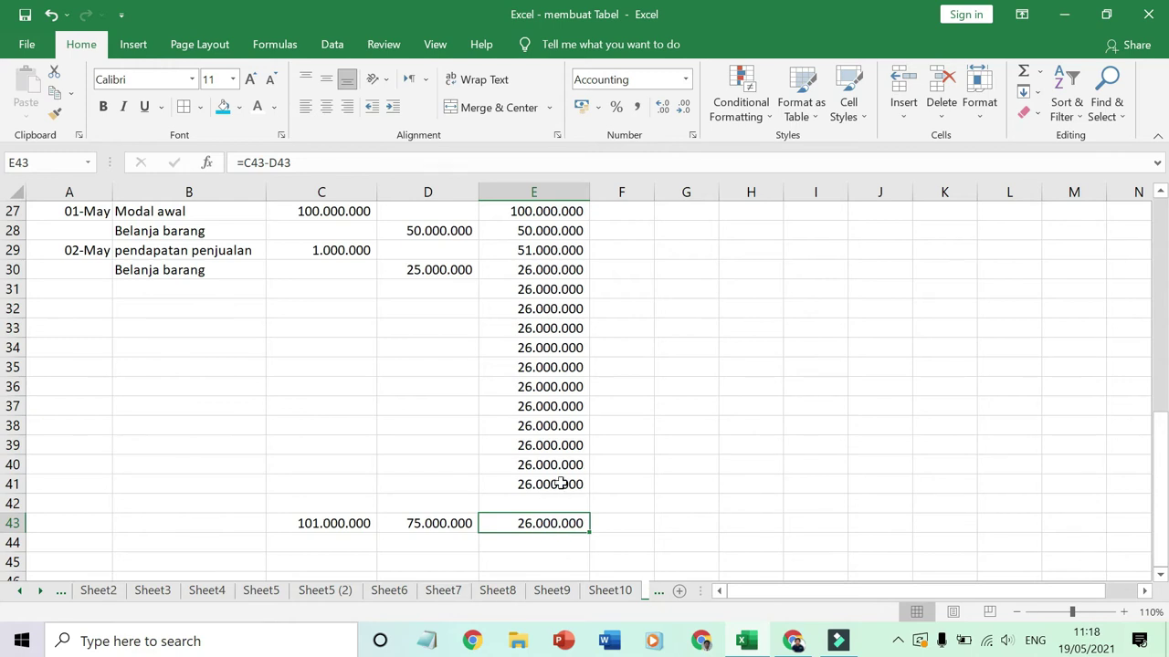
scroll(561, 484, up, 2)
Apply All Borders to A26:E43, from the Tanggal header to the totals row
mouse_move(69, 311)
mouse_down()
mouse_move(551, 604)
mouse_move(550, 542)
mouse_up()
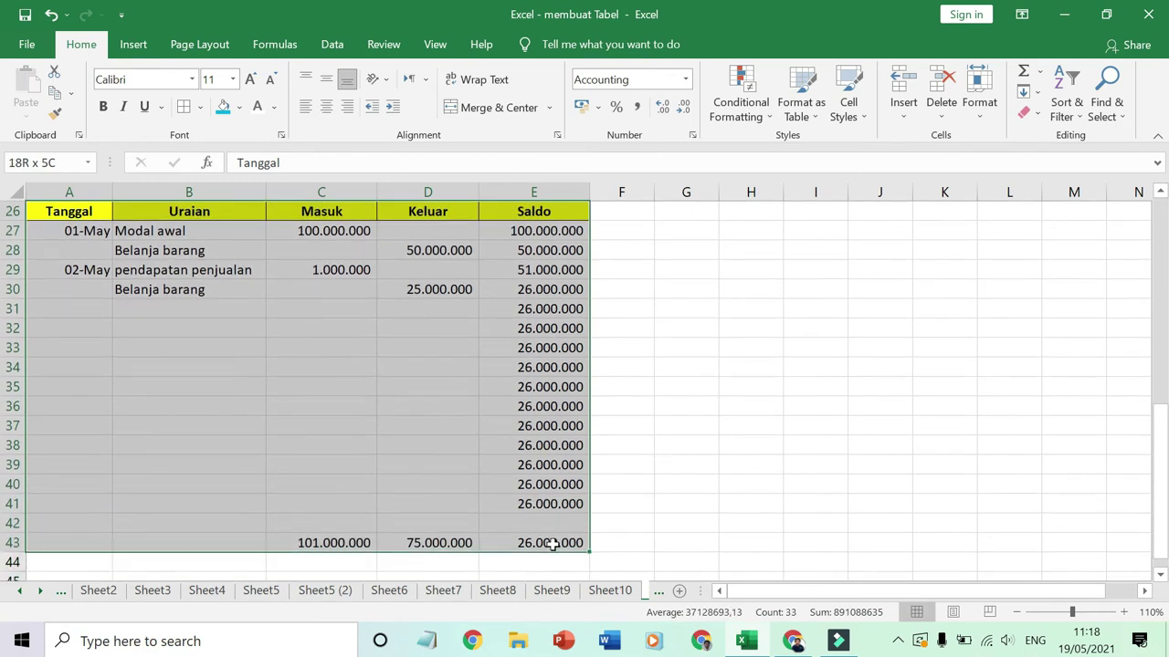
click(184, 106)
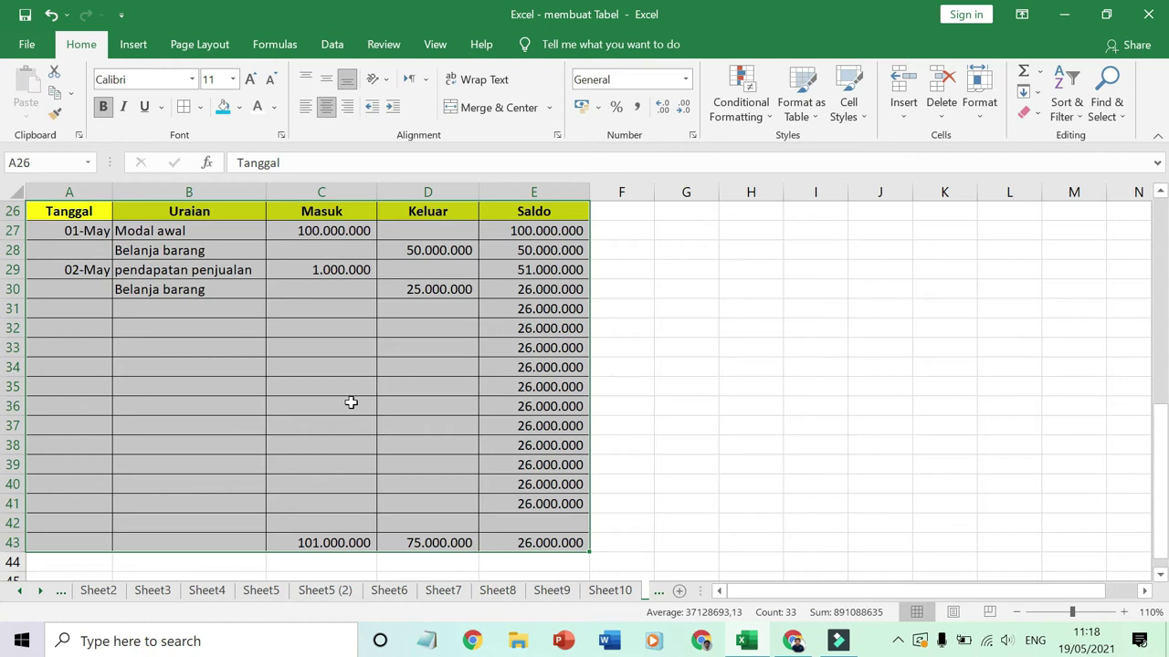
scroll(353, 414, up, 1)
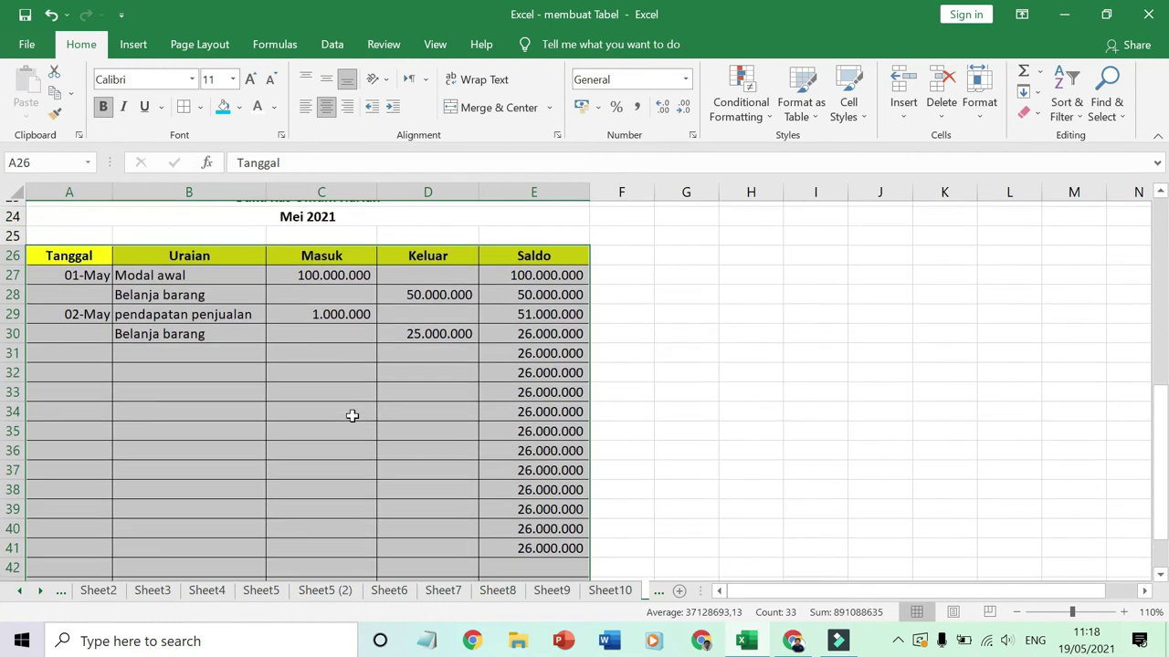
click(725, 368)
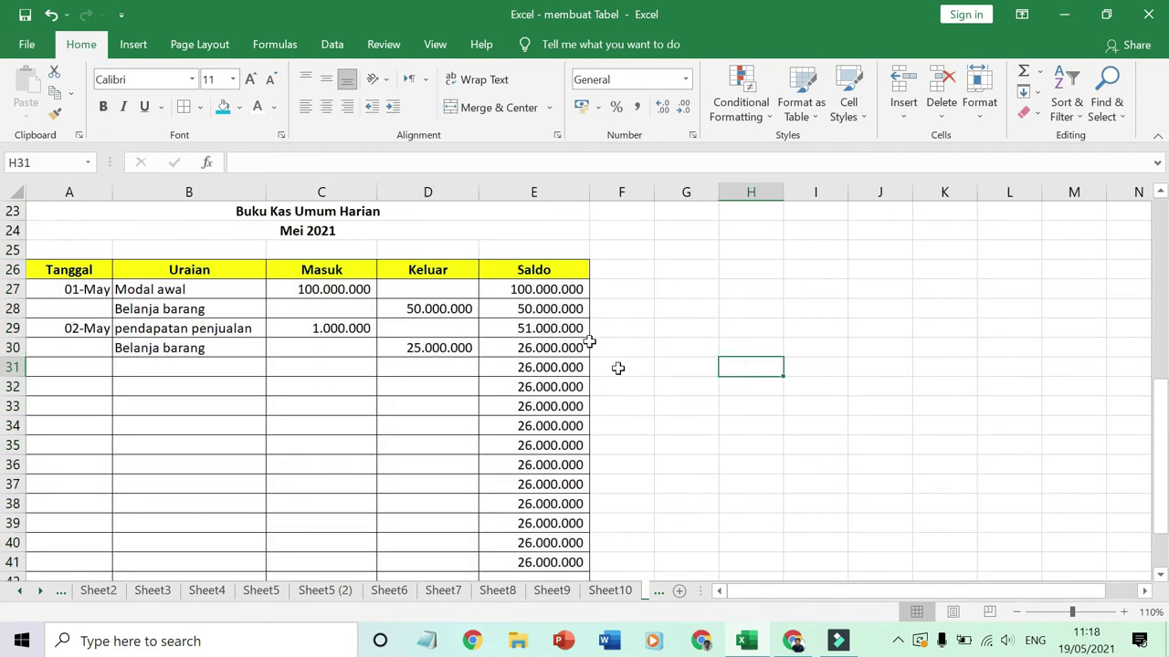
Review the Saldo formulas in E27, E30 and E28, such as =C30-D30+E29
click(563, 296)
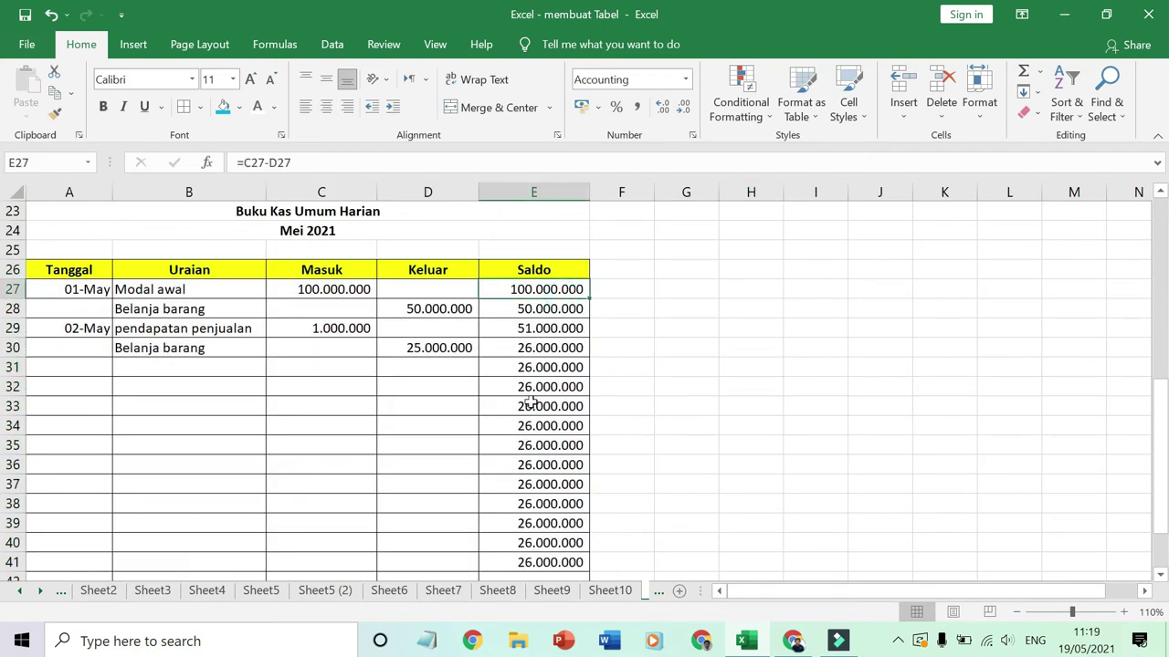
scroll(533, 402, down, 1)
drag(563, 309, 548, 507)
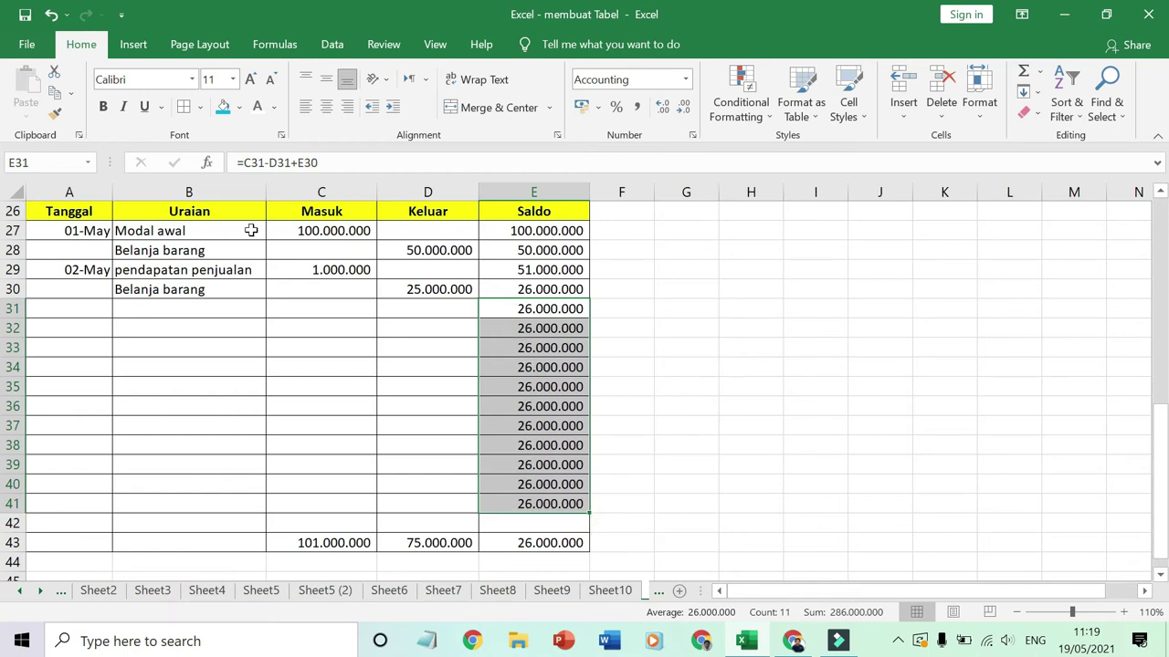
click(546, 291)
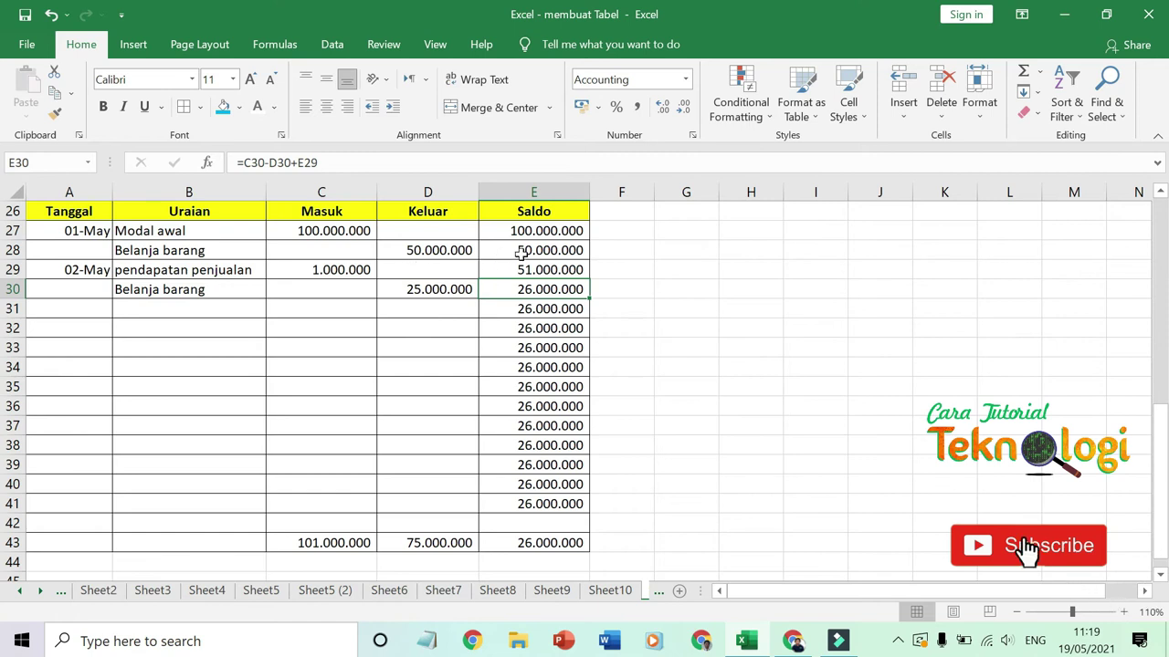
click(522, 252)
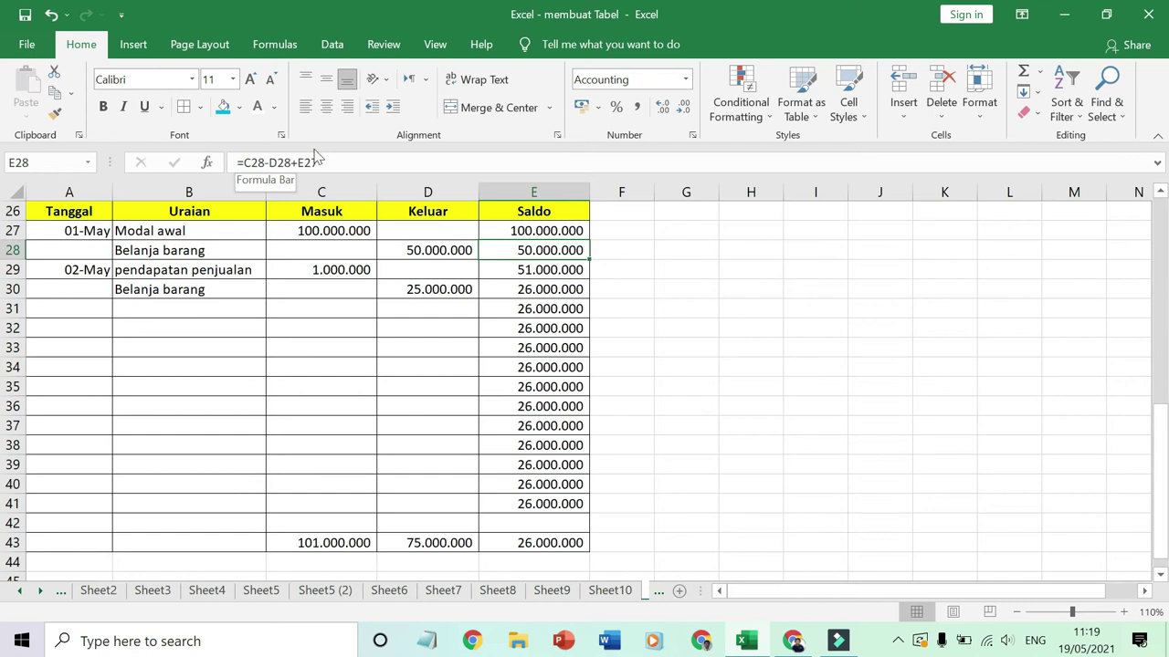
Enter =IF(AND(C28="";D28="");"";C28-D28+E27) as the Saldo formula in E28
click(240, 163)
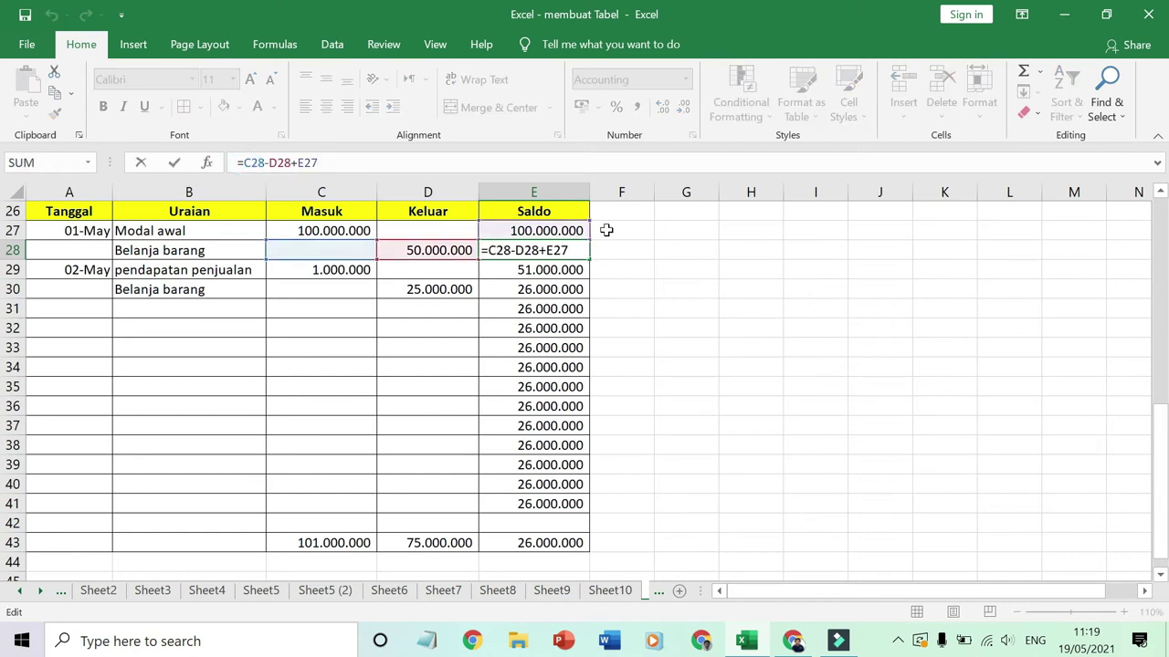
text(if)
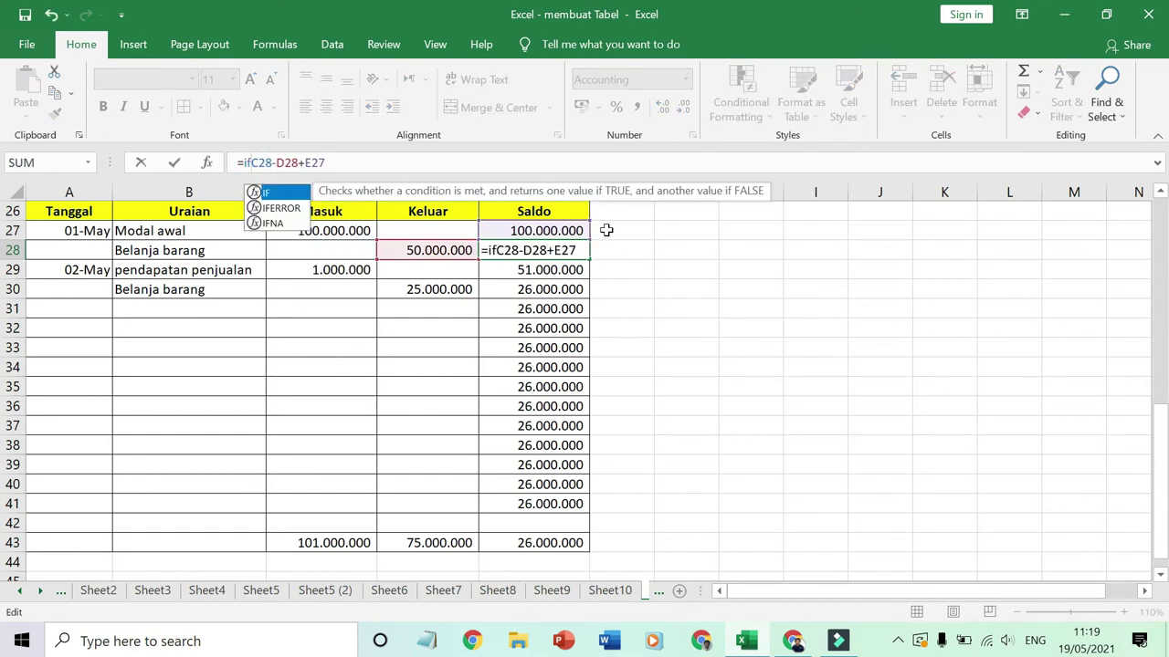
text(()
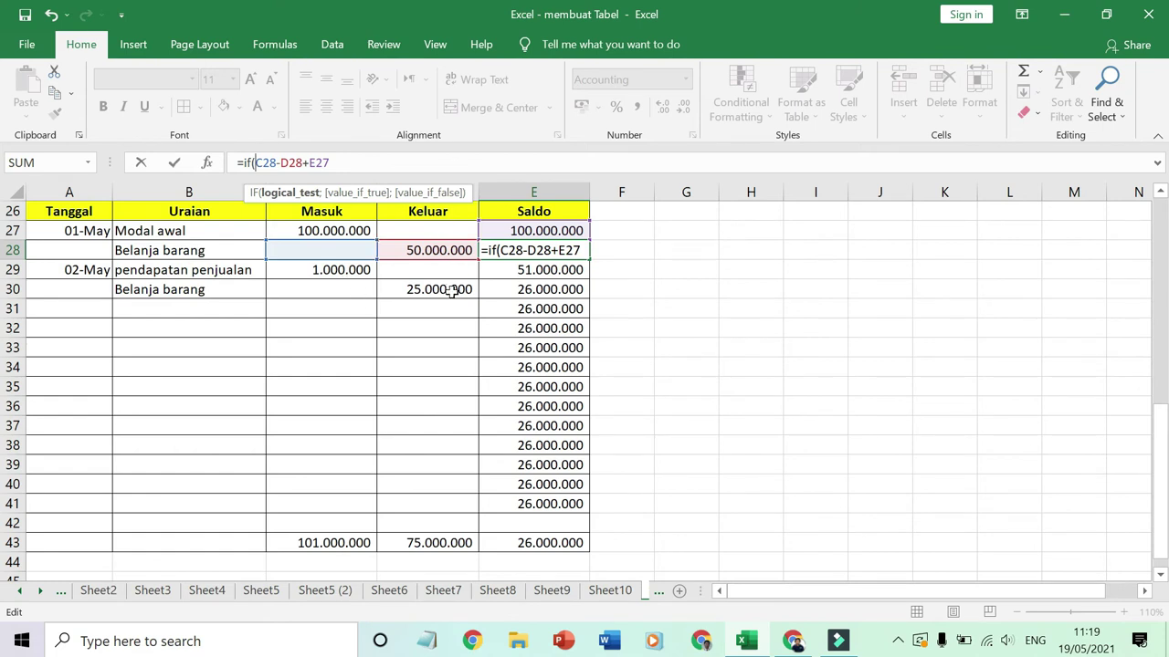
text(and()
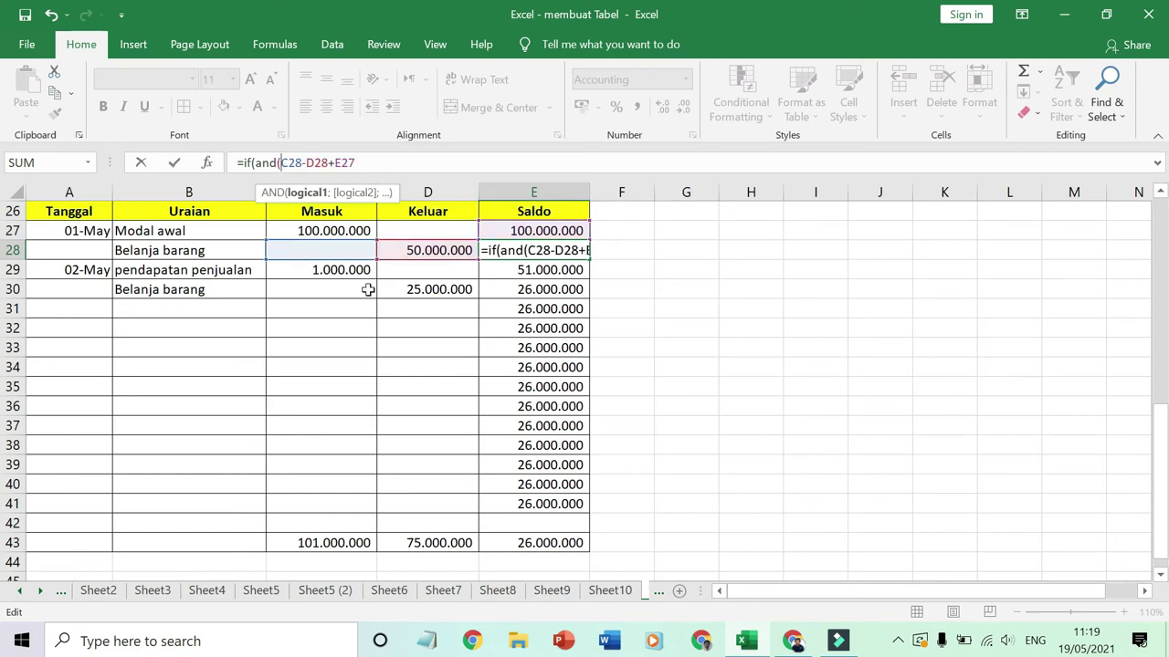
click(336, 254)
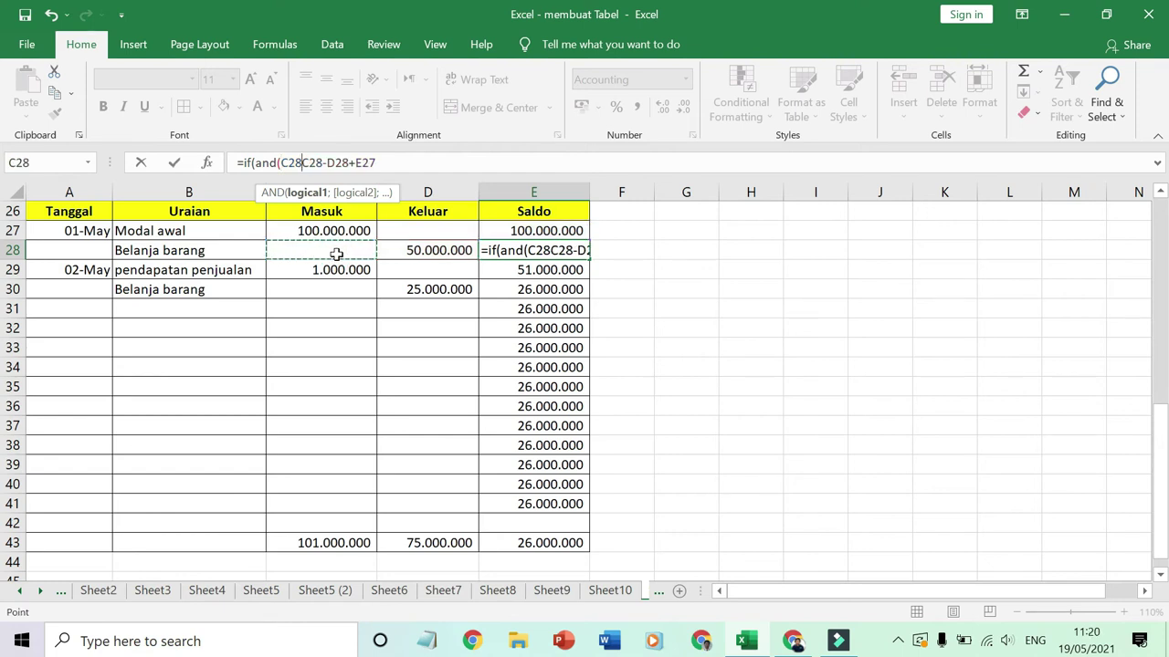
text(="")
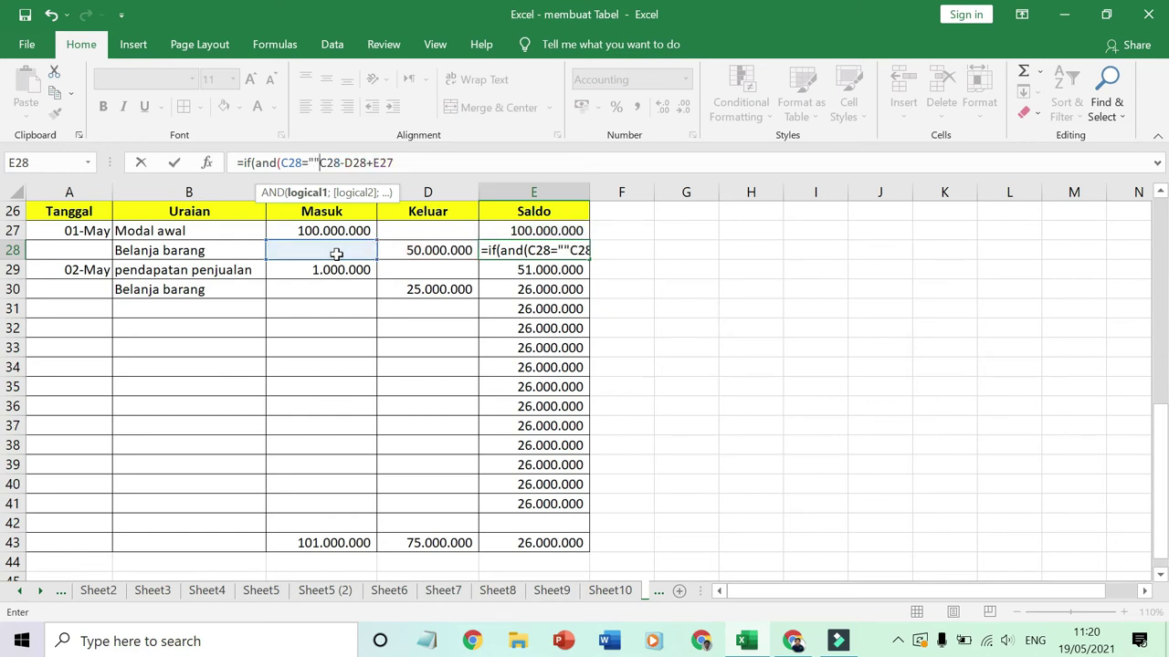
text(;)
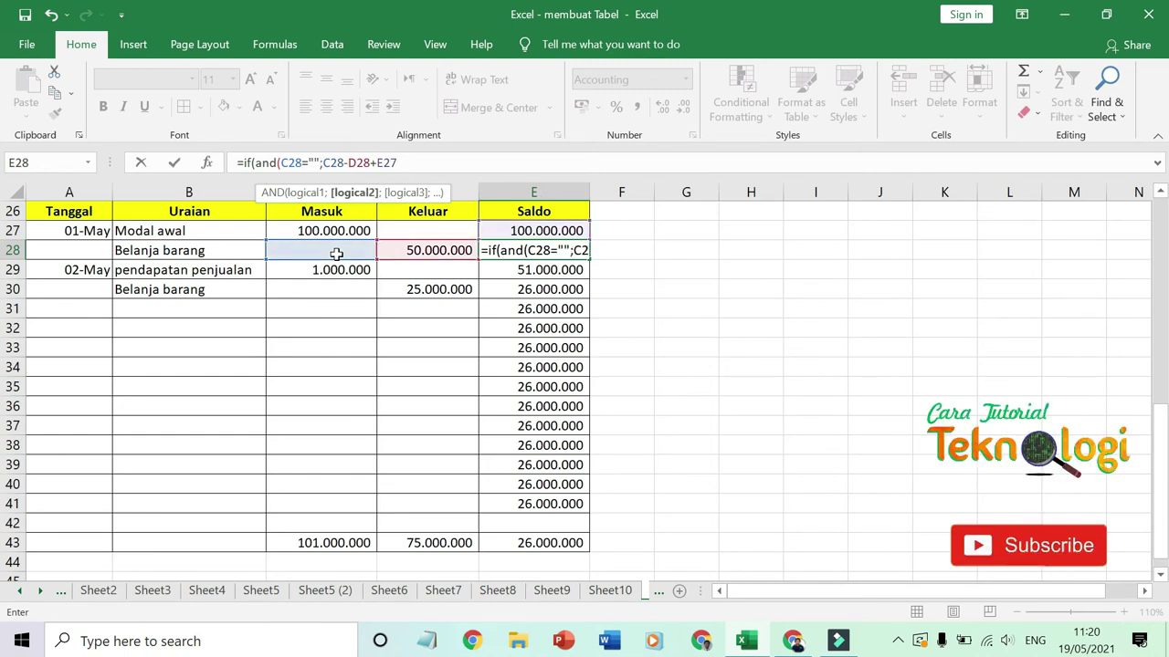
click(439, 250)
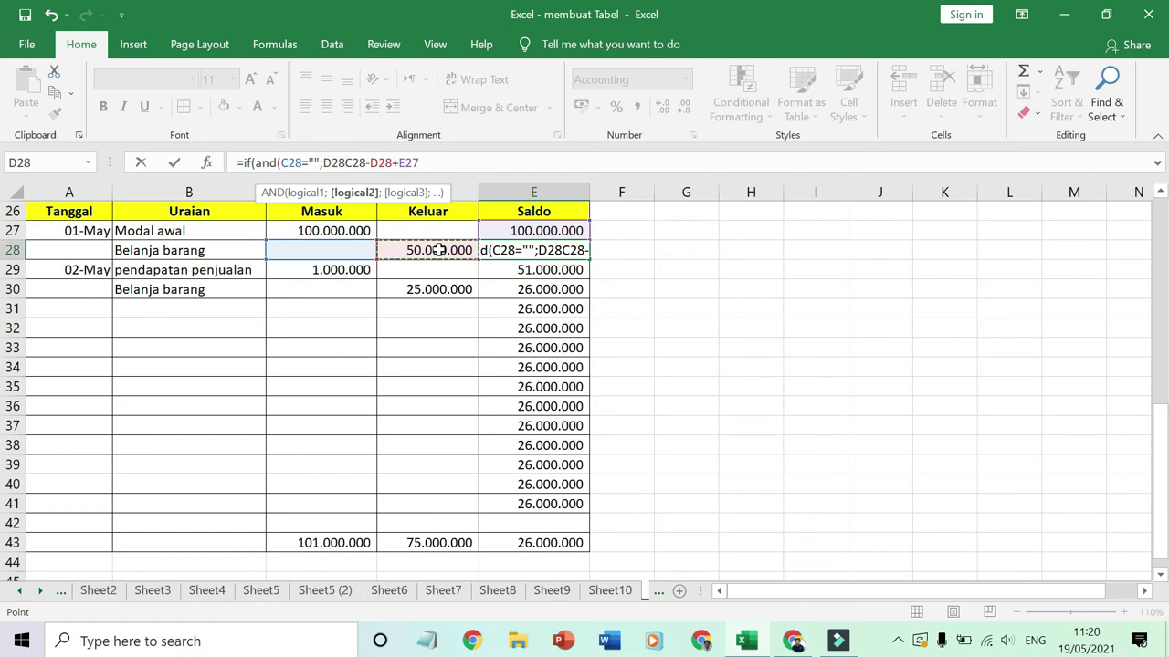
text(=)
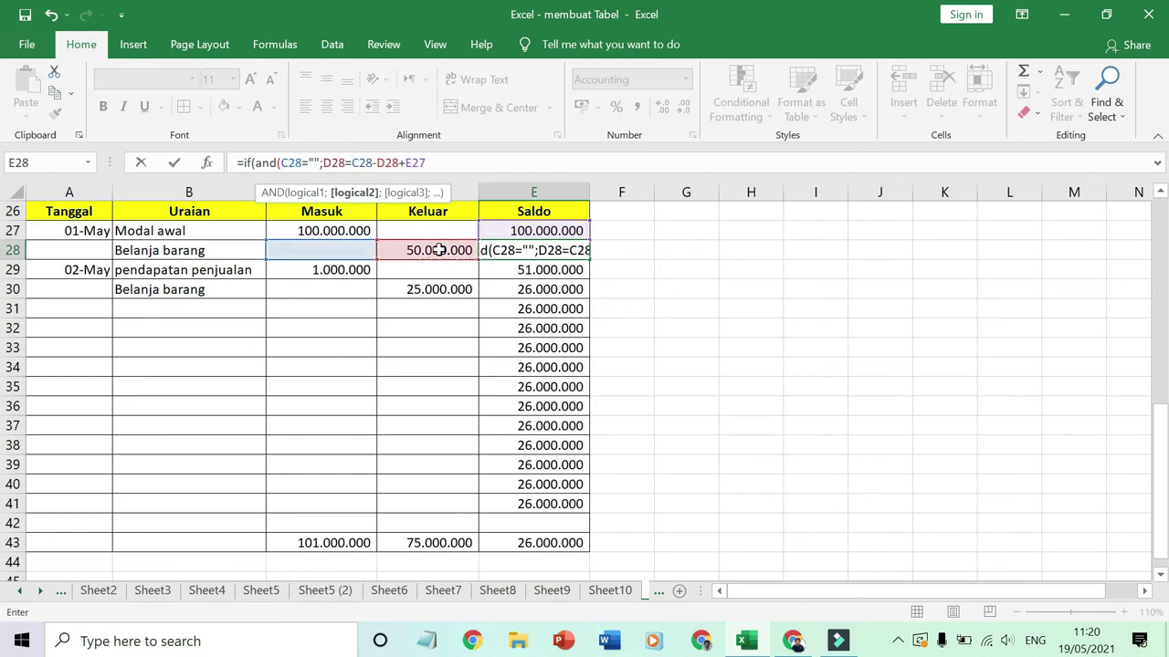
text("")
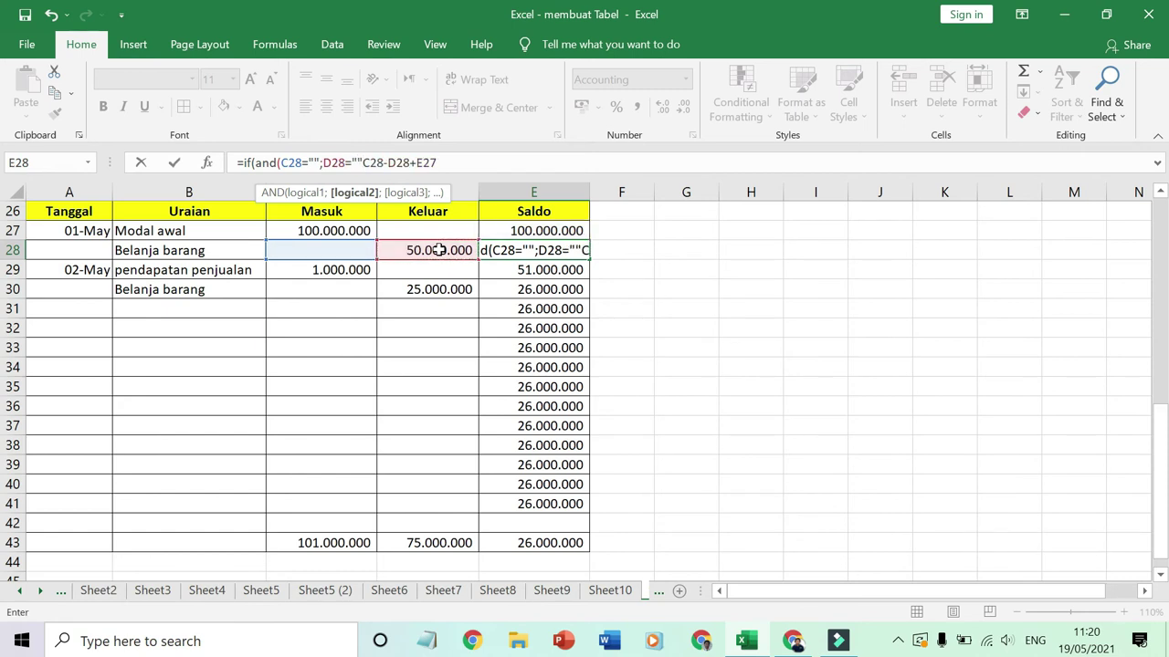
text())
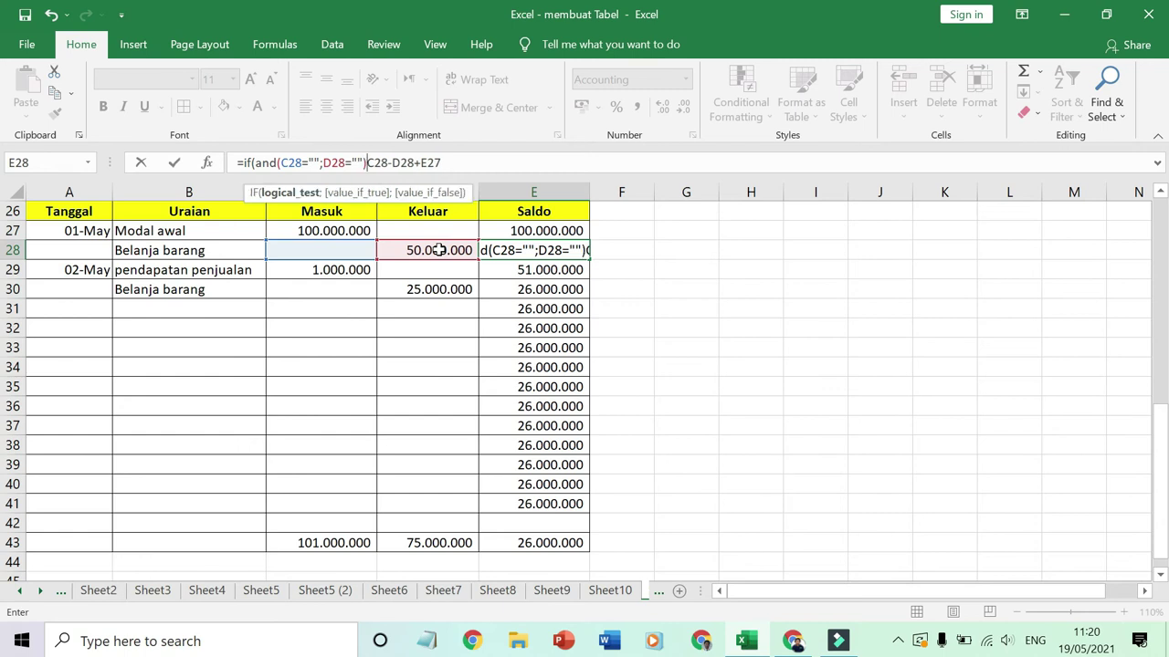
text(;)
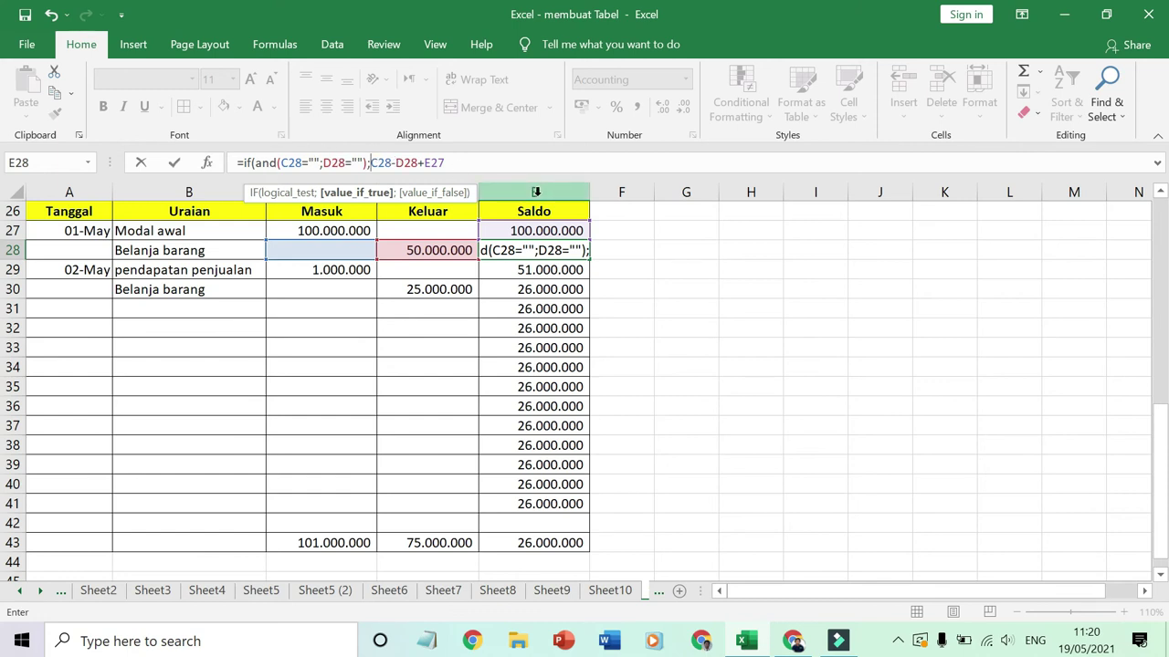
text("")
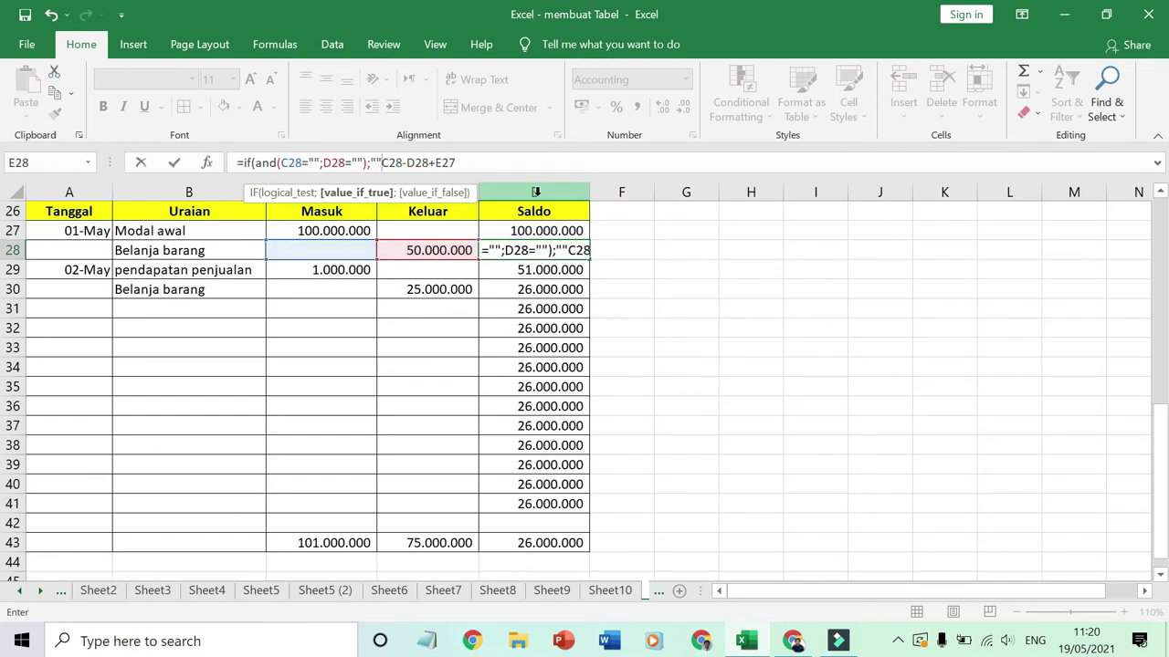
text(;)
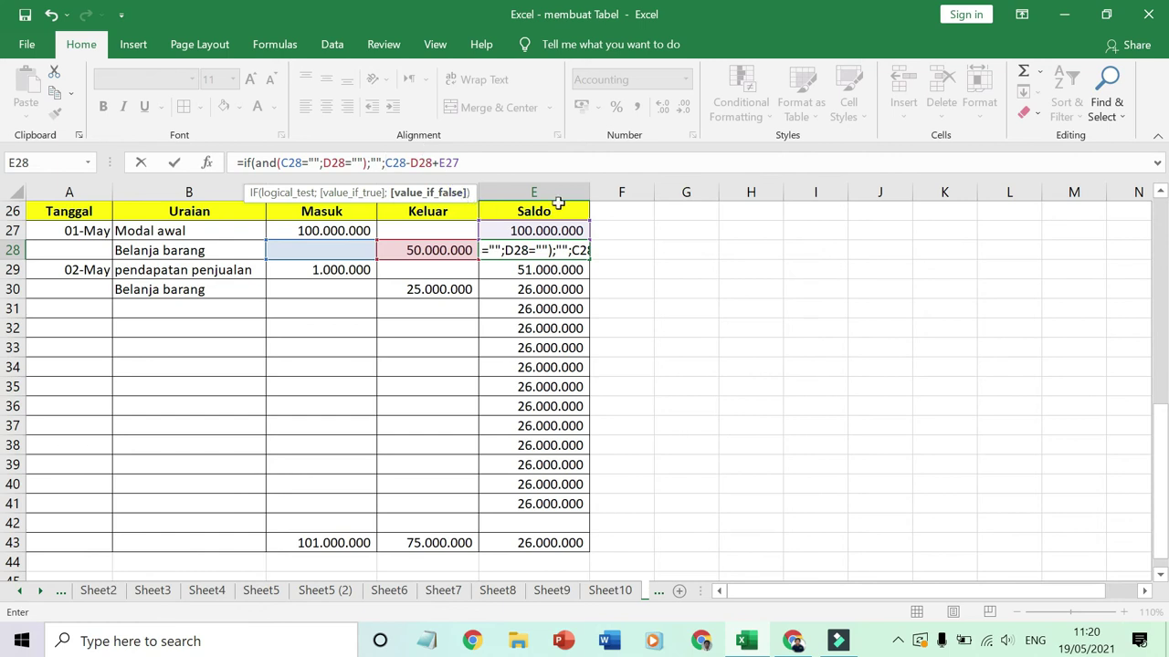
click(505, 159)
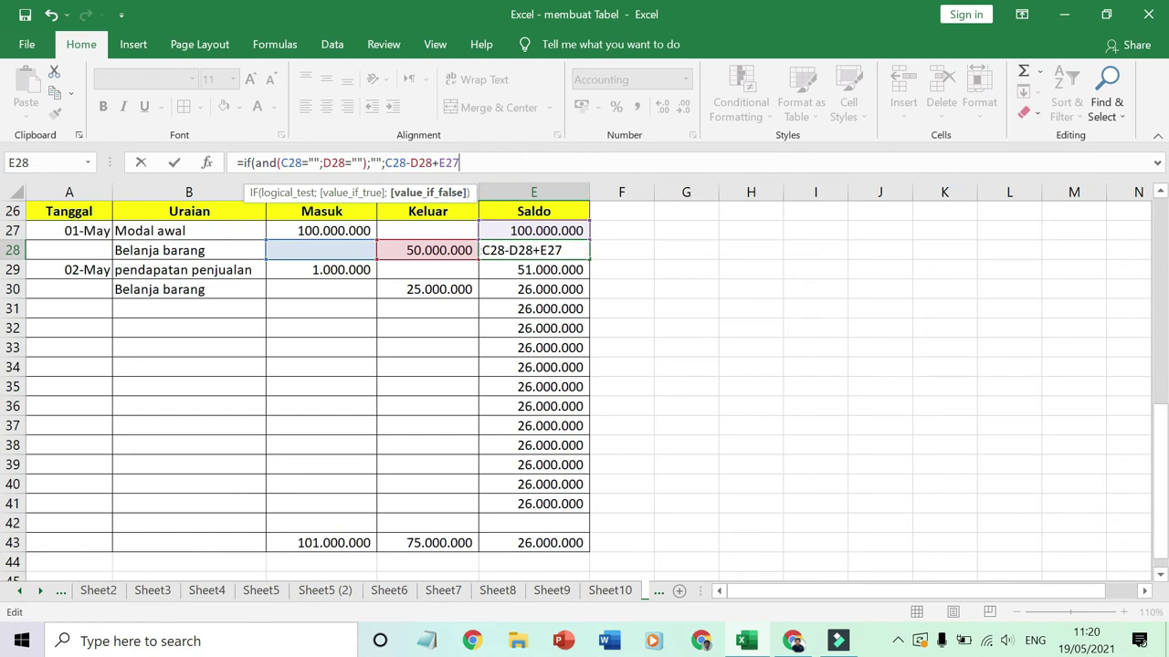
text())
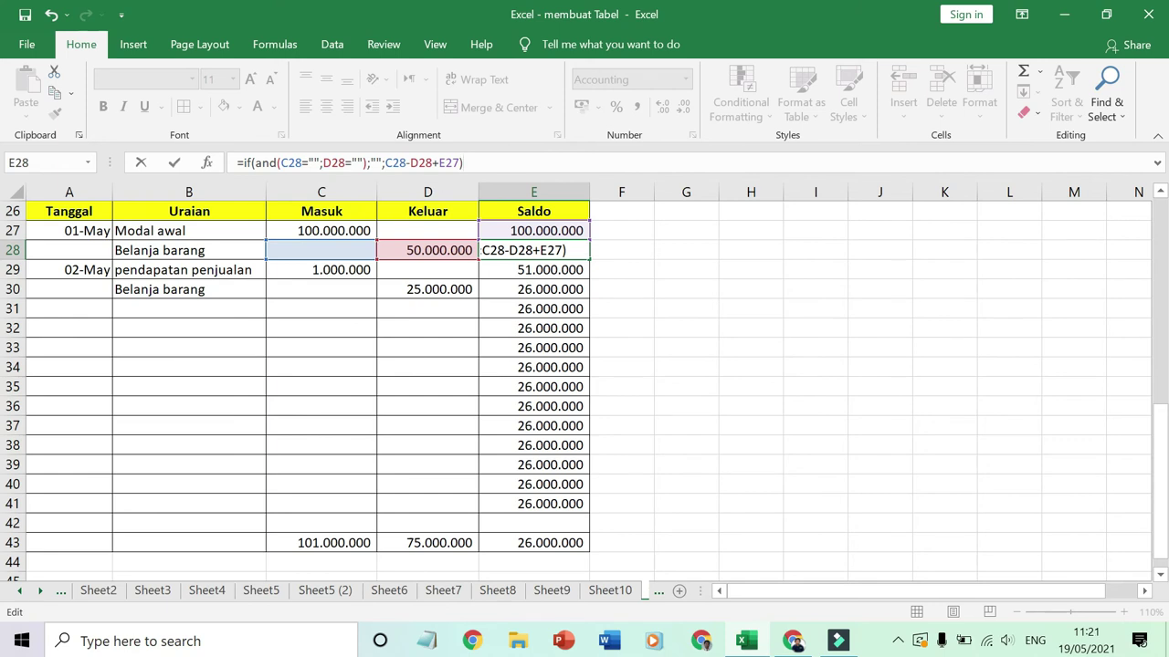
key(Return)
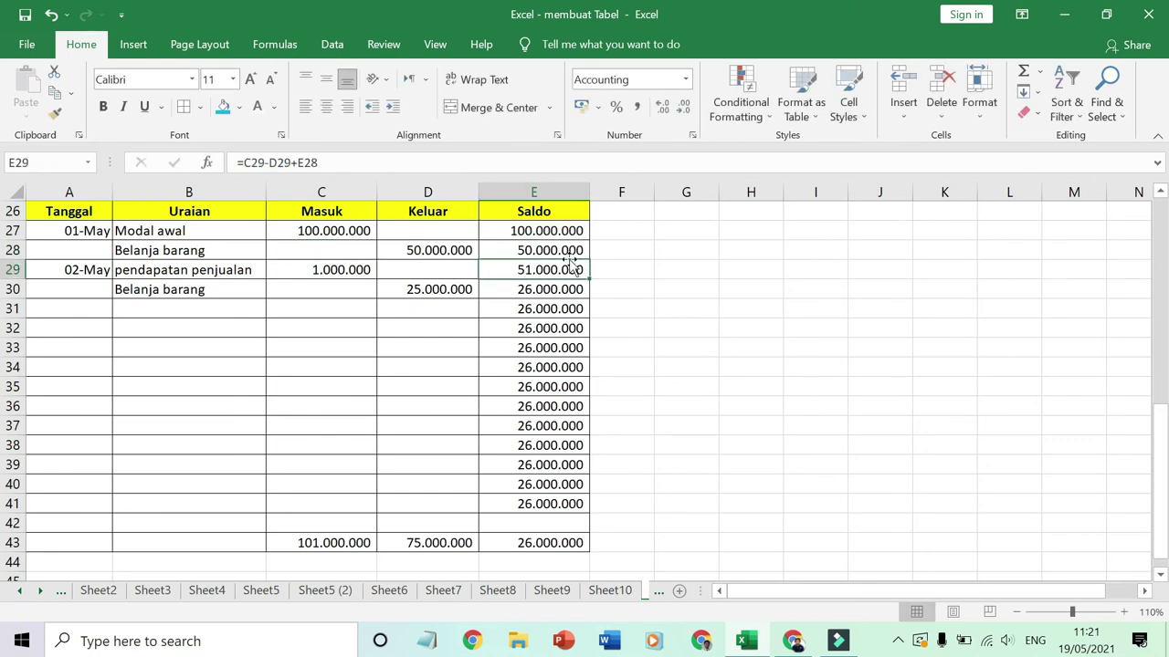
Fill the E28 Saldo formula down to E41, then inspect rows 30–31 and their empty Masuk/Keluar cells
click(574, 254)
drag(590, 259, 577, 512)
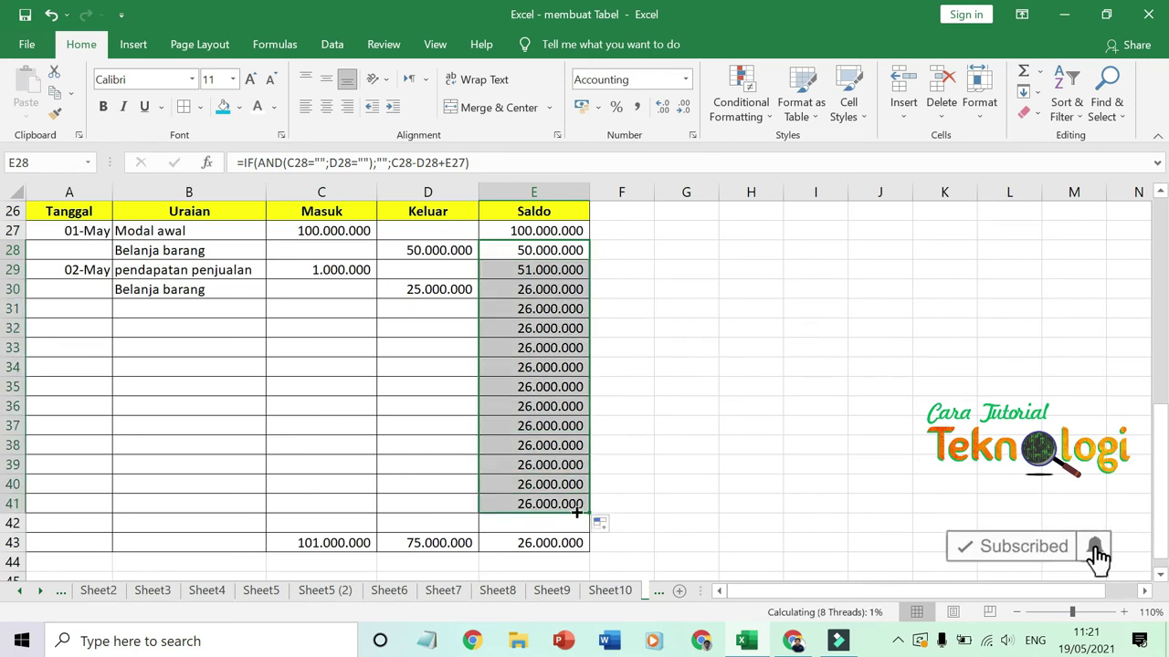
click(563, 316)
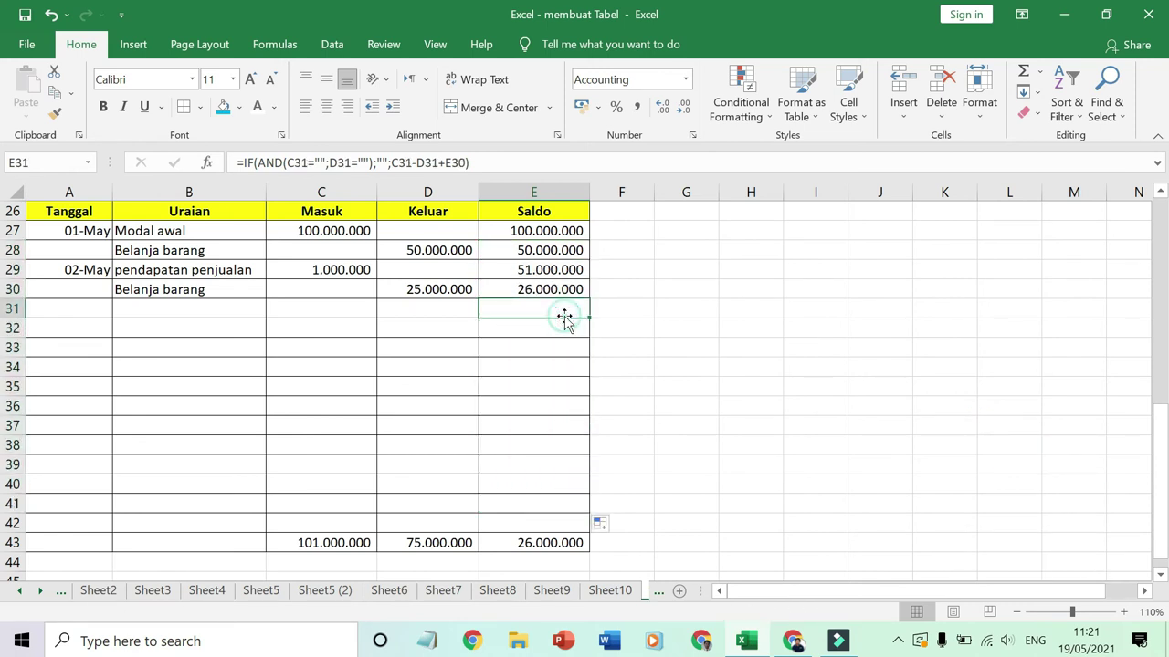
click(534, 287)
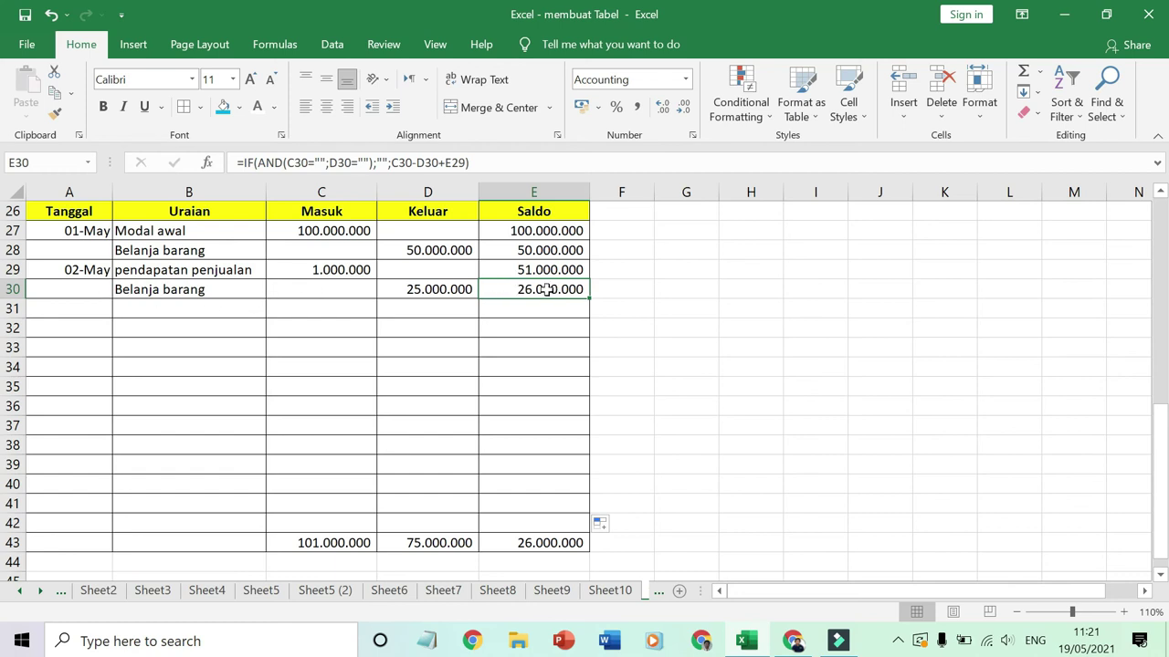
click(540, 308)
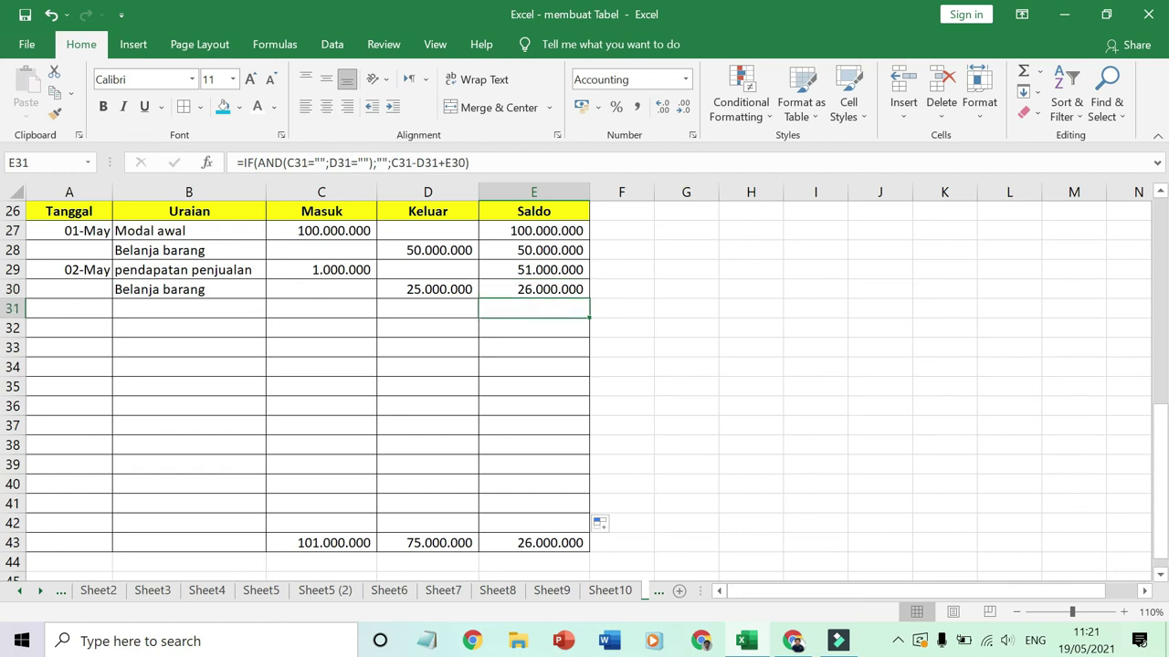
click(341, 302)
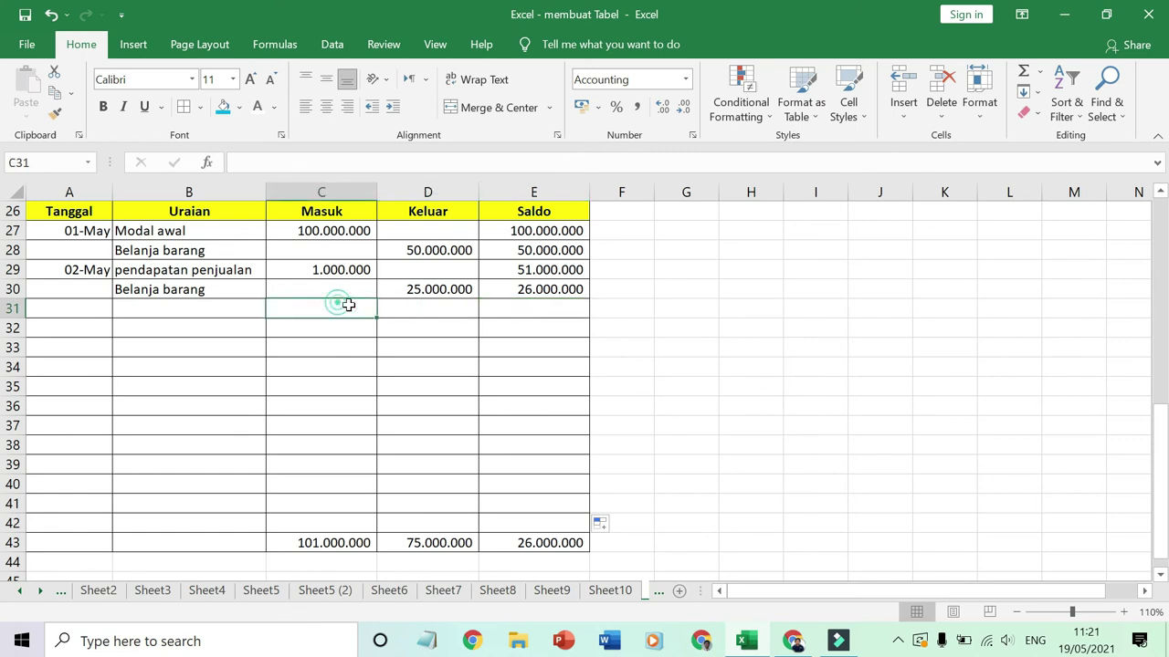
click(439, 311)
click(509, 311)
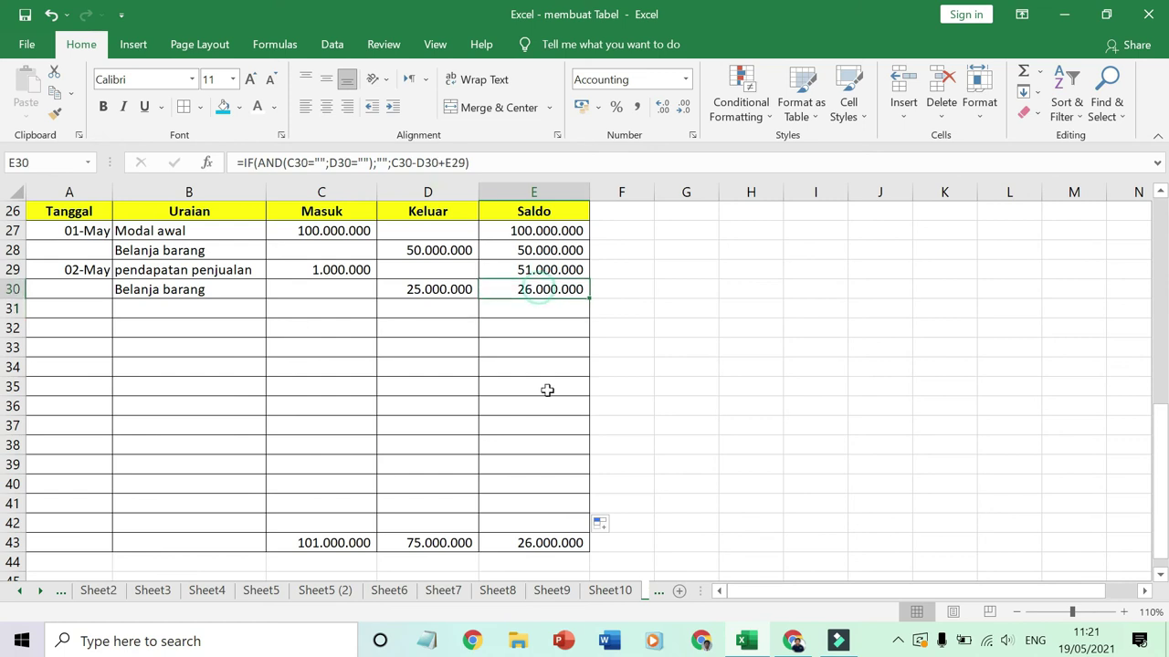
Record a 3/5 pendapatan penjualan entry of 2000000 Masuk in row 31, then check Saldo and totals
click(539, 308)
click(92, 308)
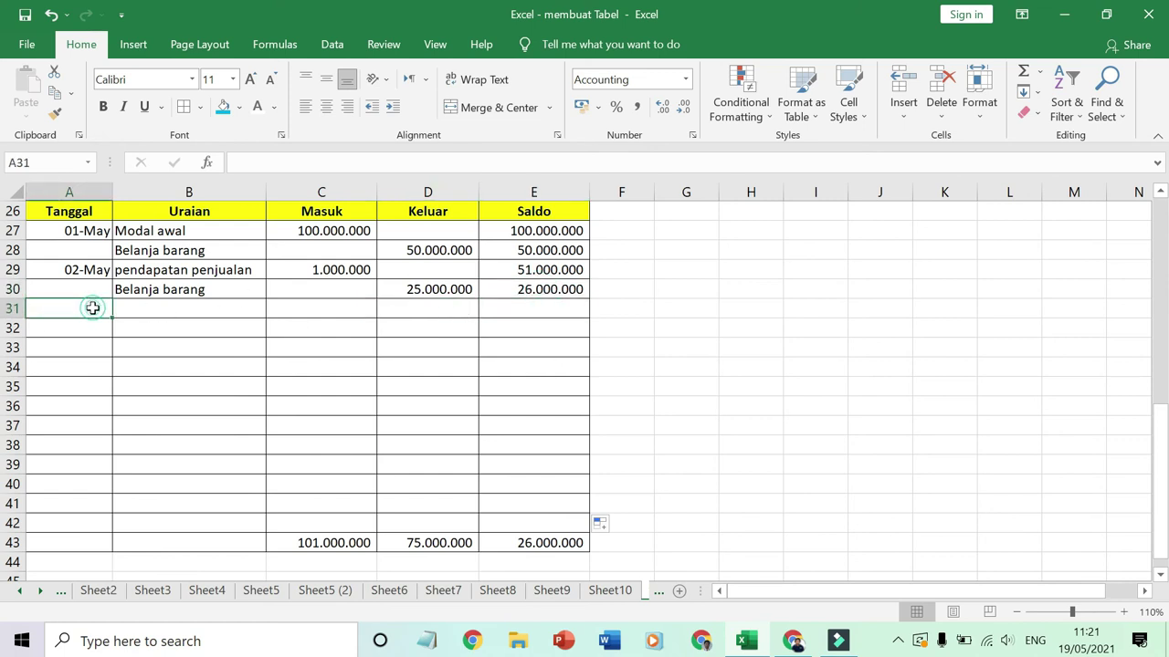
text(3/5)
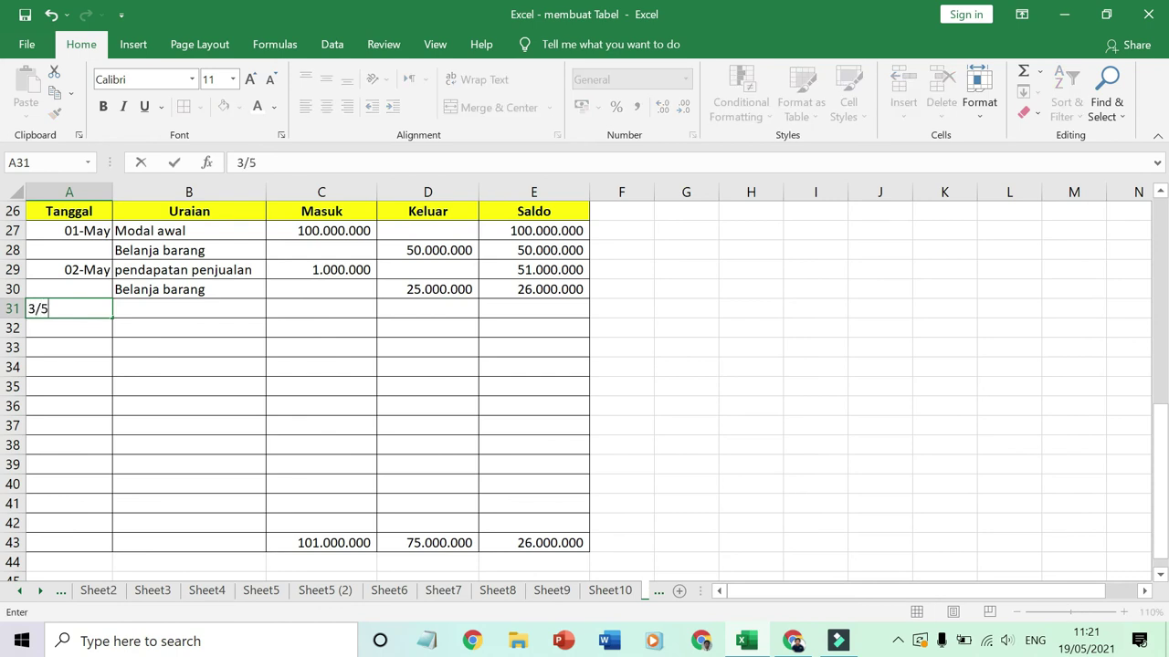
key(Tab)
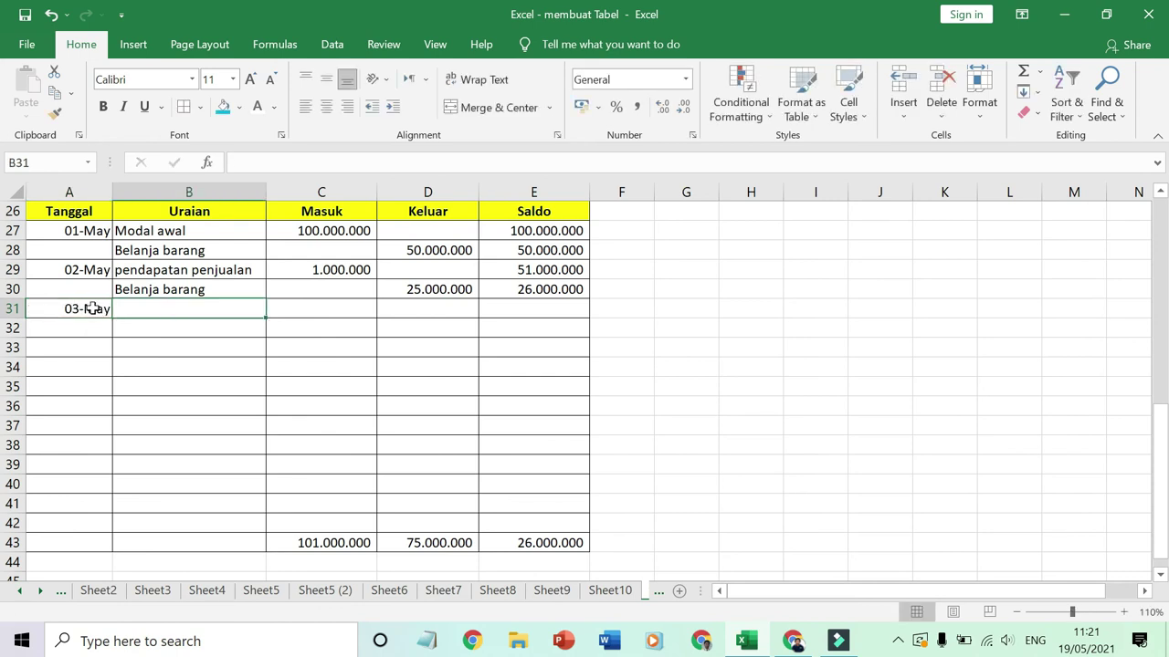
text(pend)
key(Tab)
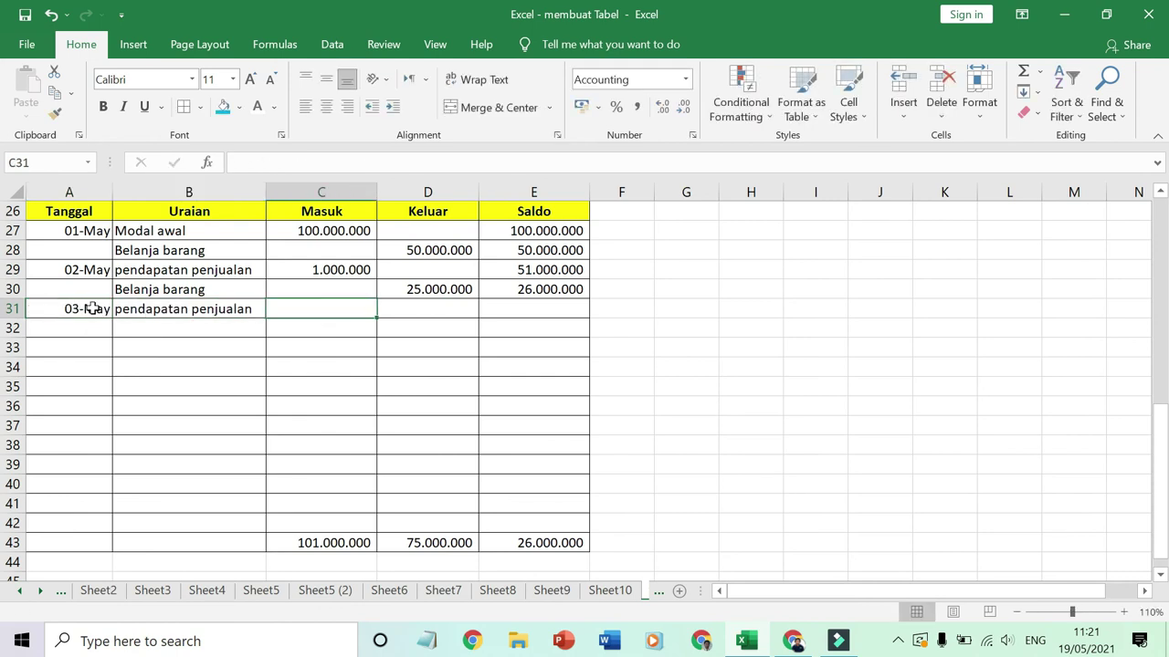
text(2000000)
key(Return)
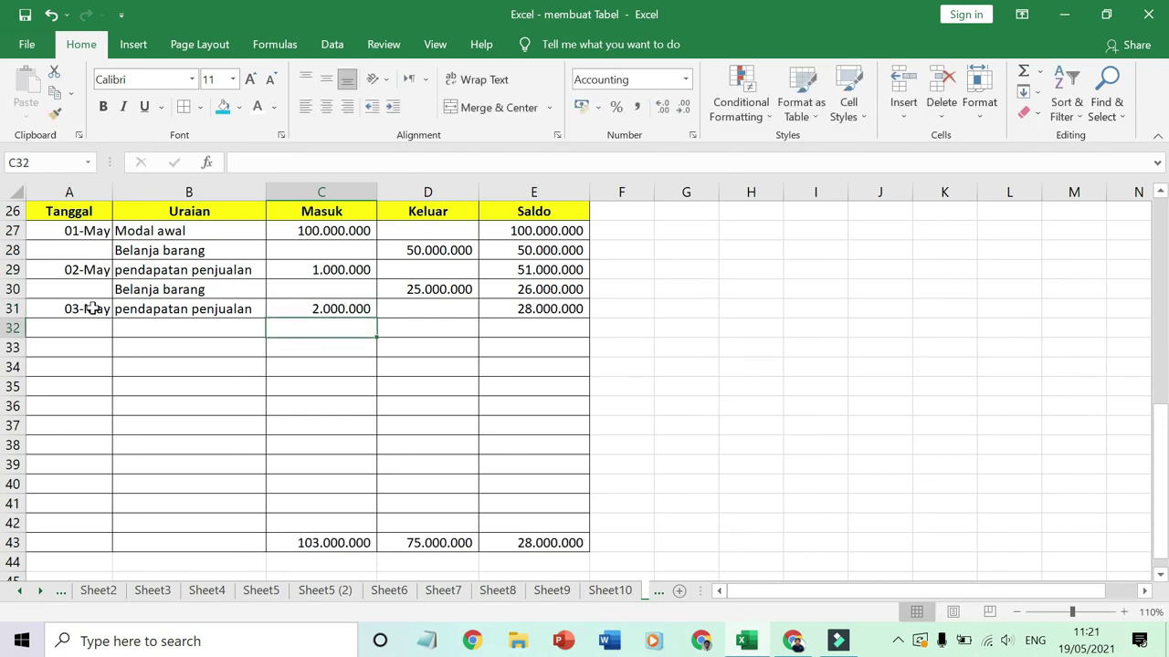
click(550, 312)
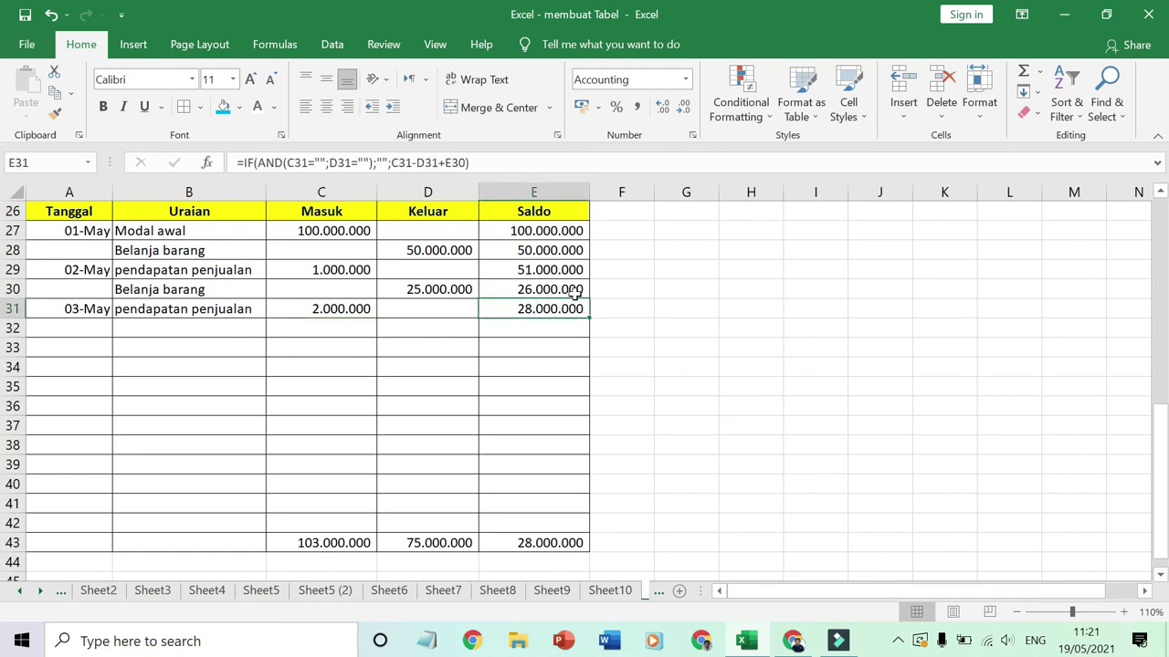
click(544, 542)
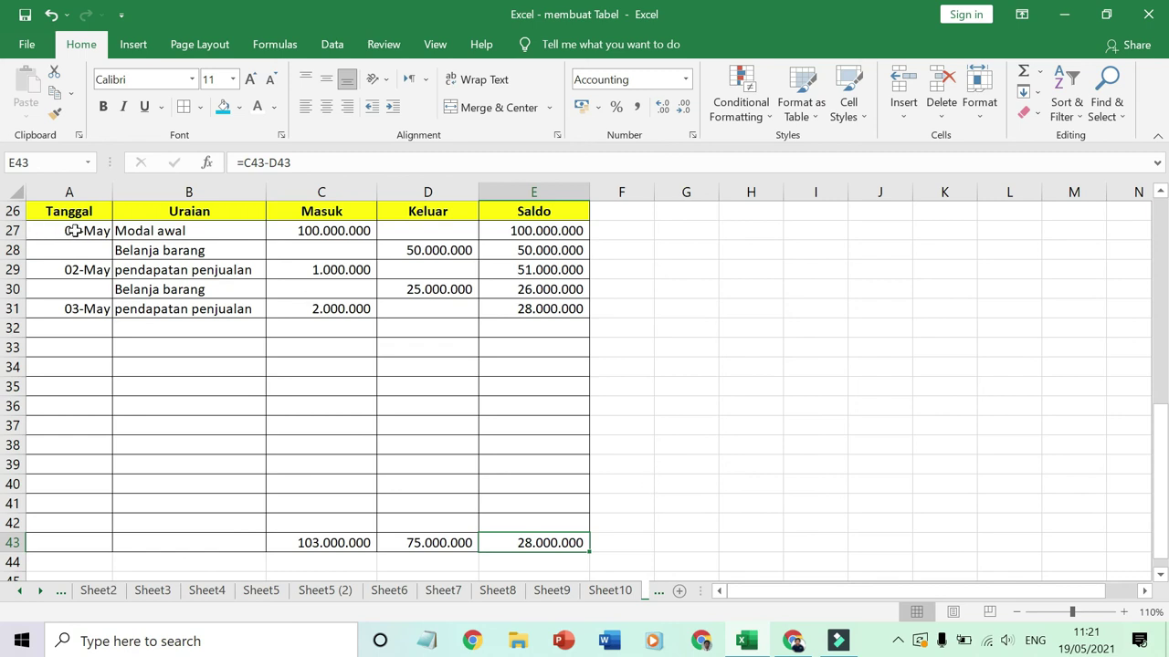
Apply the long date format (*14 March 2012) to the whole Tanggal column
click(90, 191)
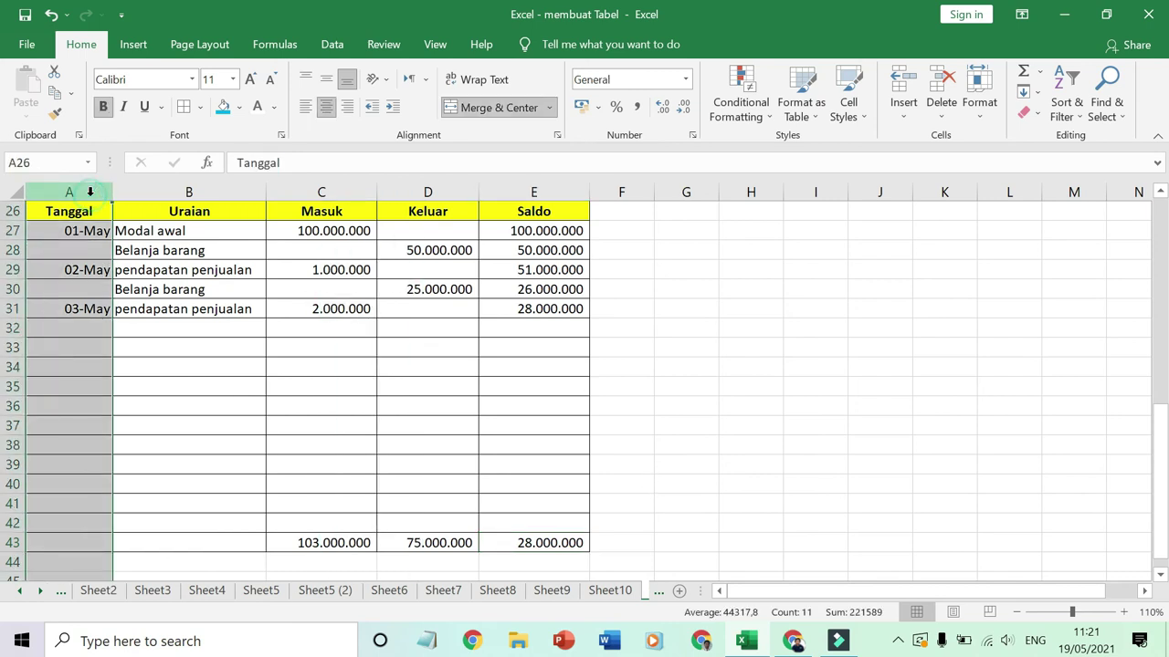
right_click(66, 248)
click(156, 448)
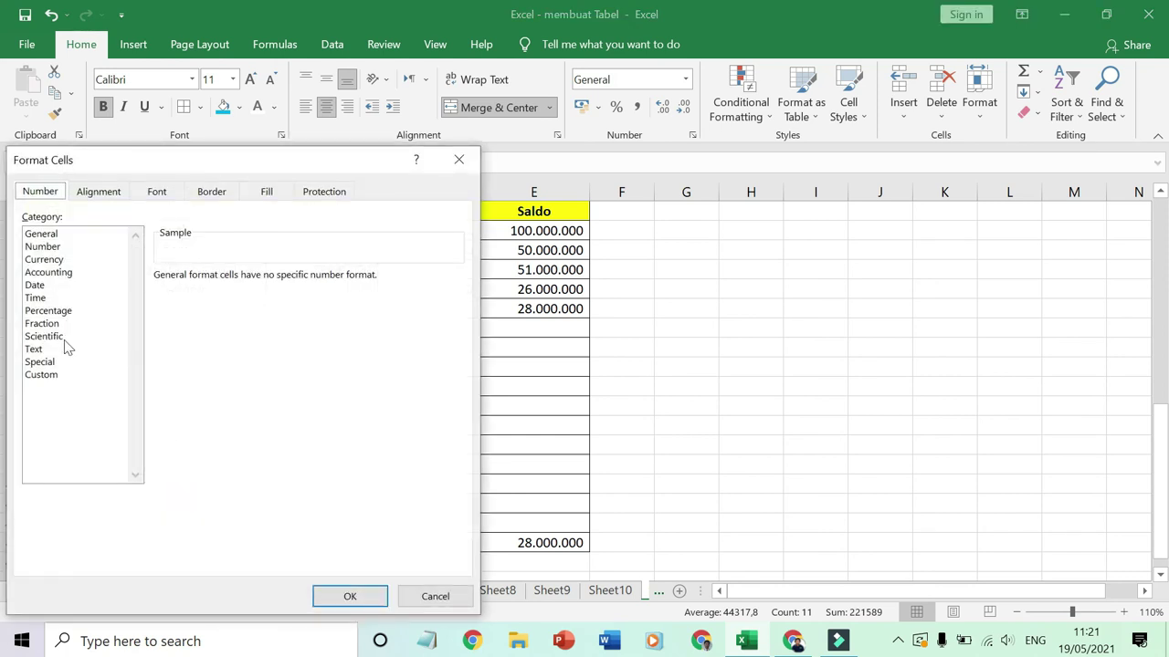
click(41, 285)
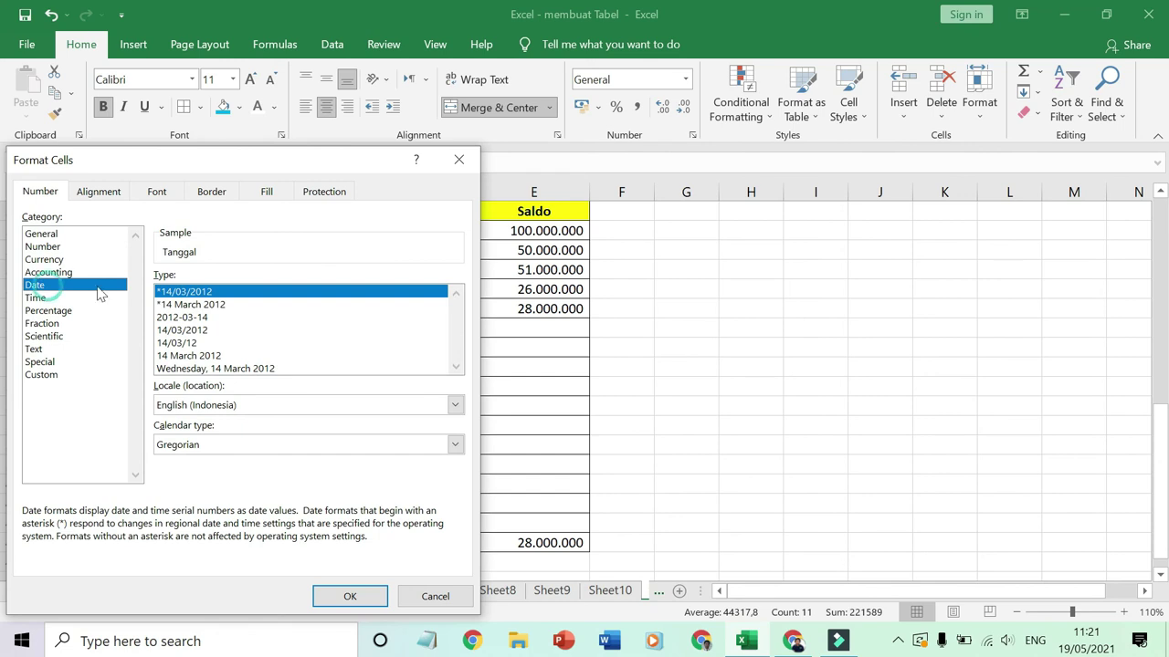
click(221, 307)
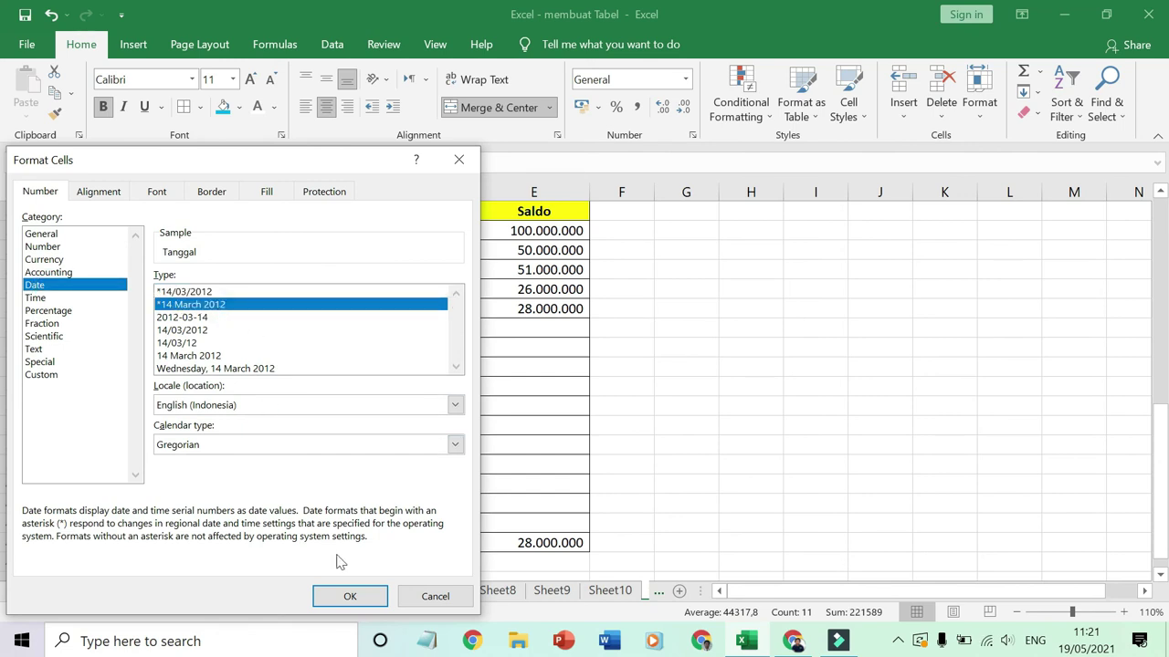
click(354, 595)
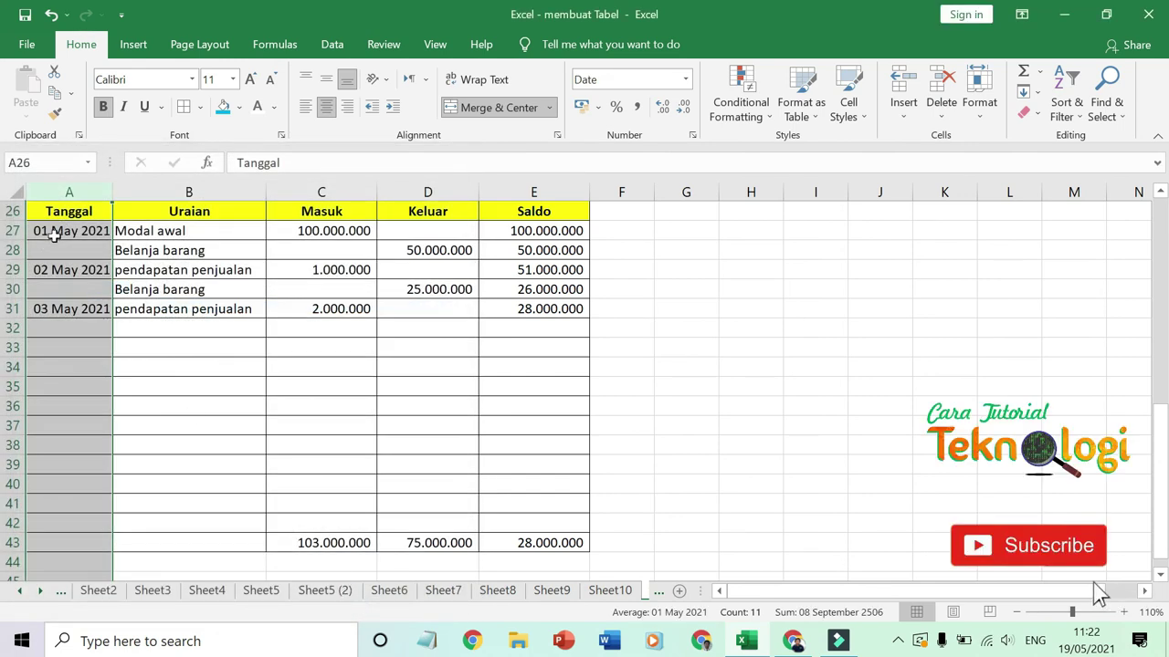
click(87, 232)
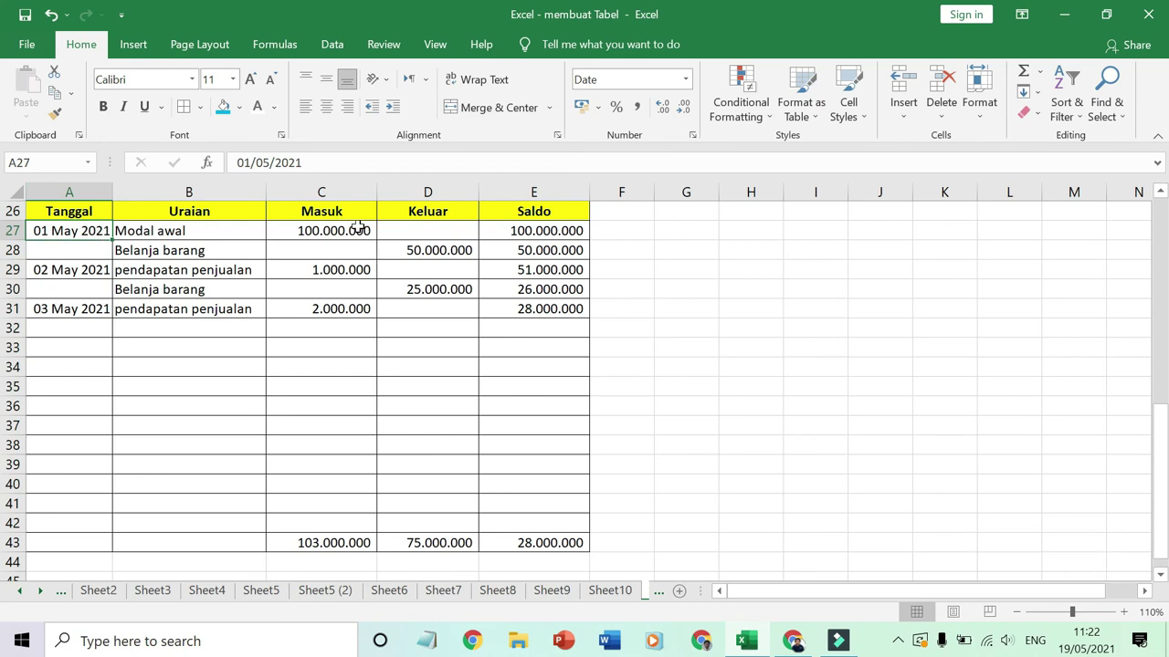
Give columns C:E the custom Rp#.##0;-Rp#.##0 number format
drag(336, 192, 534, 192)
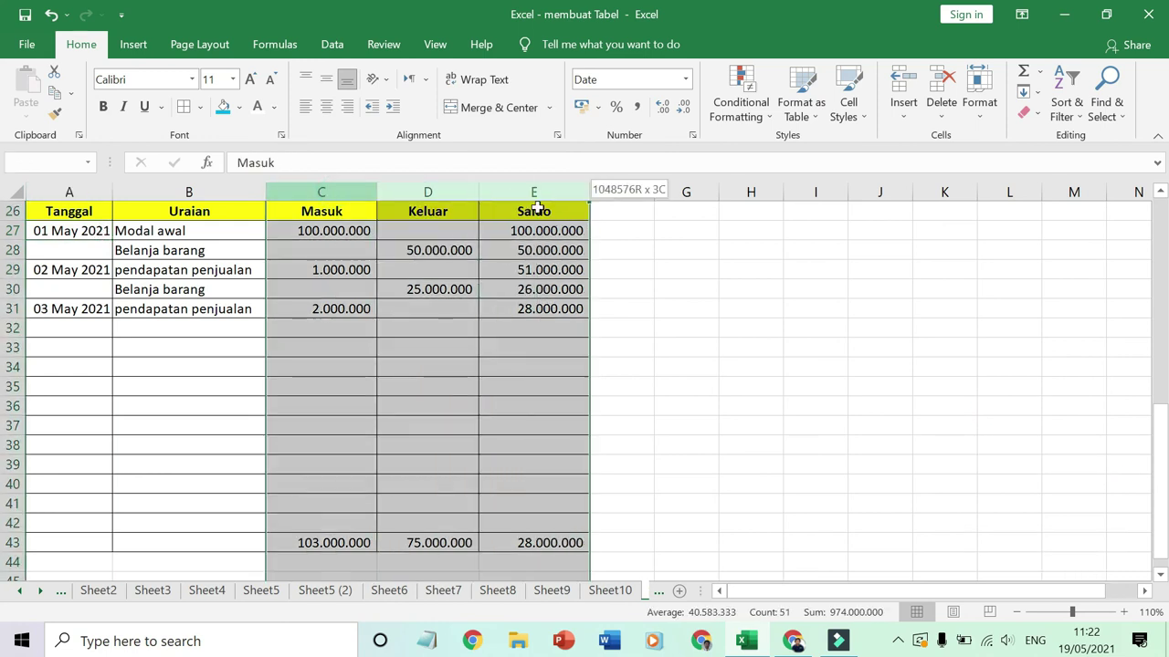
right_click(534, 250)
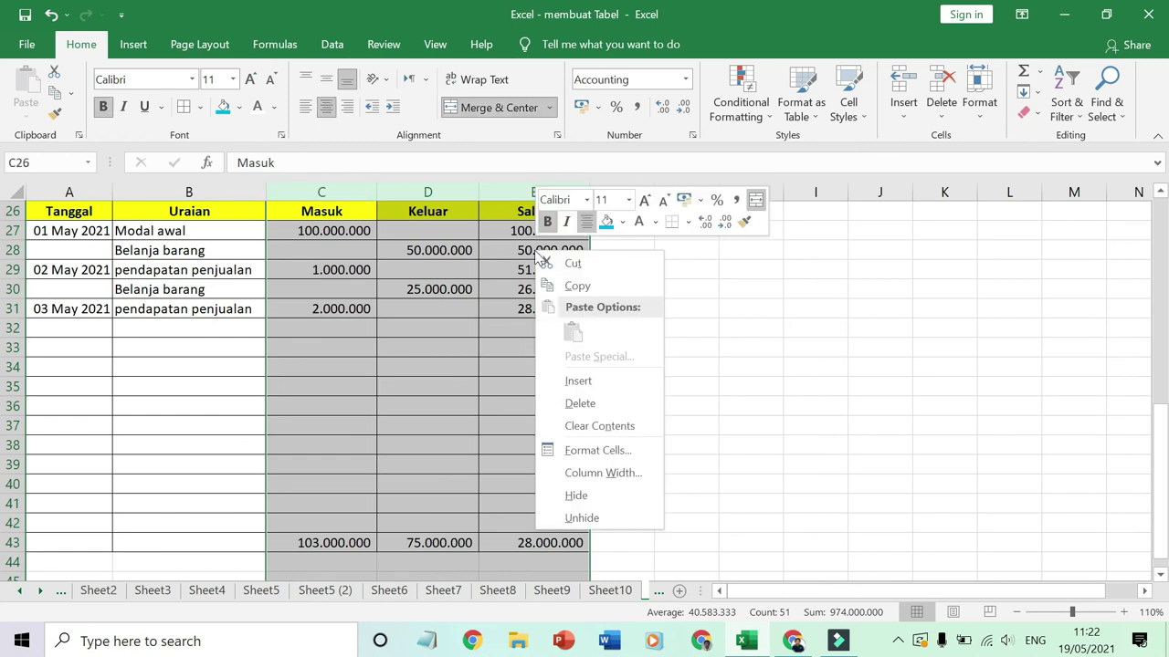
click(598, 451)
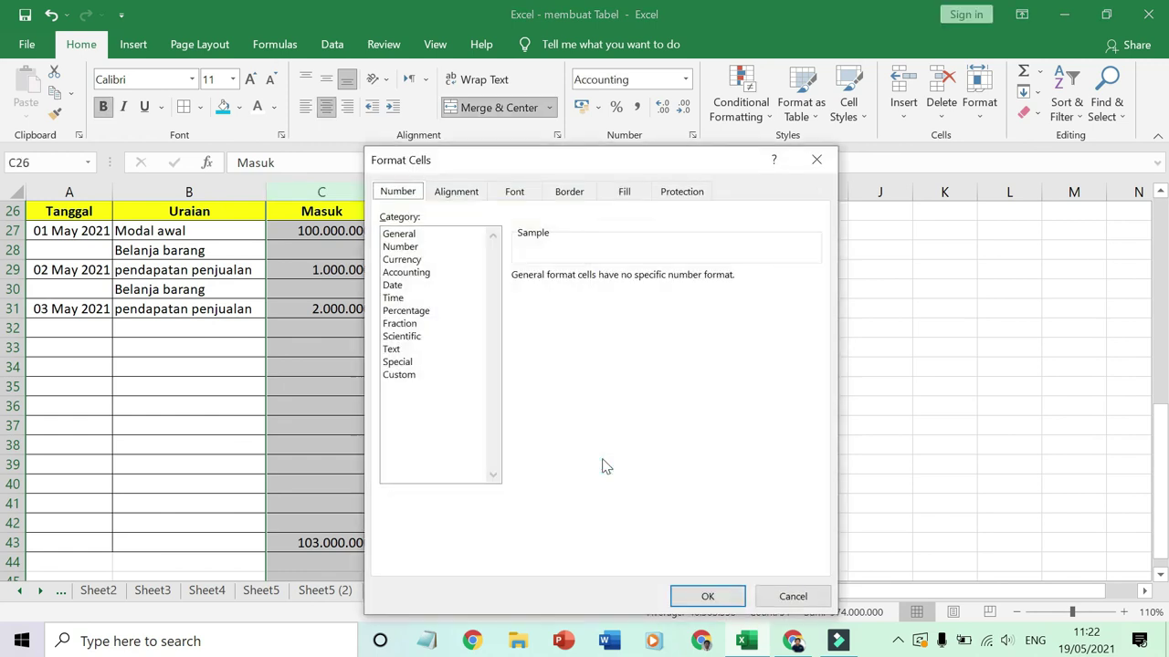
click(416, 376)
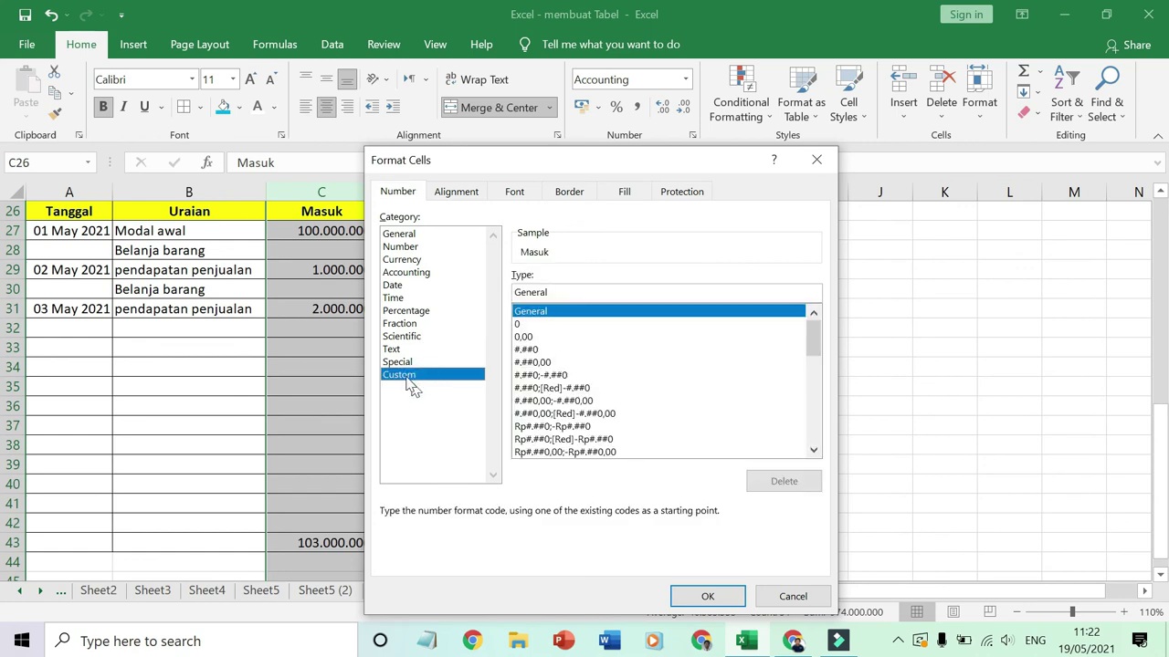
click(582, 428)
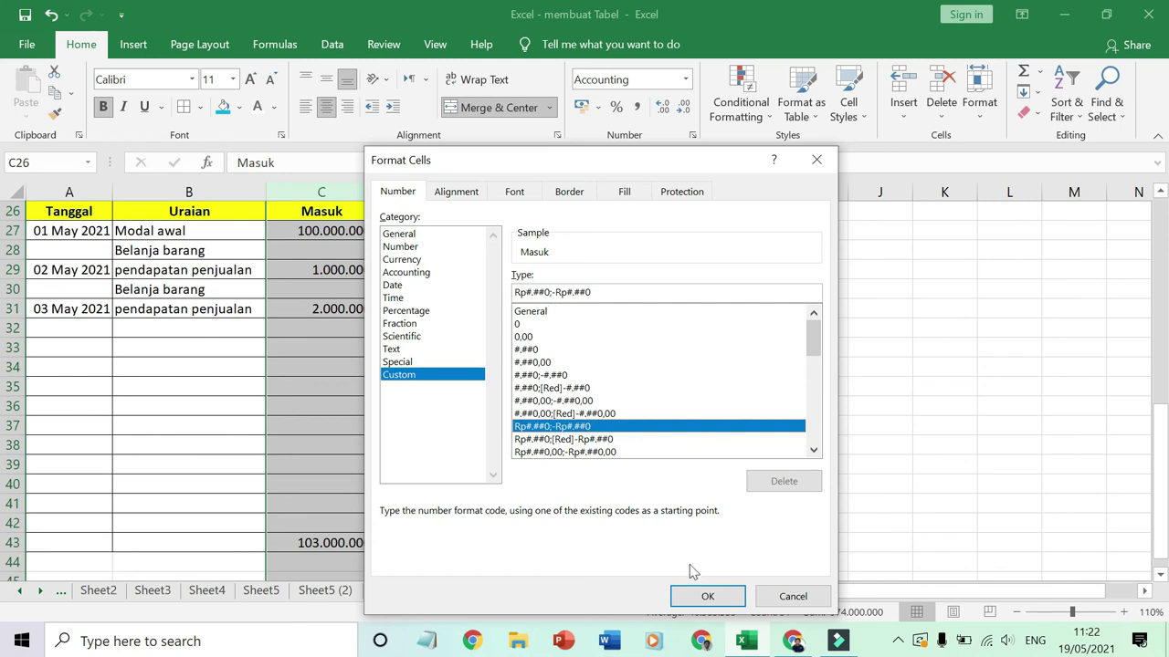
click(709, 599)
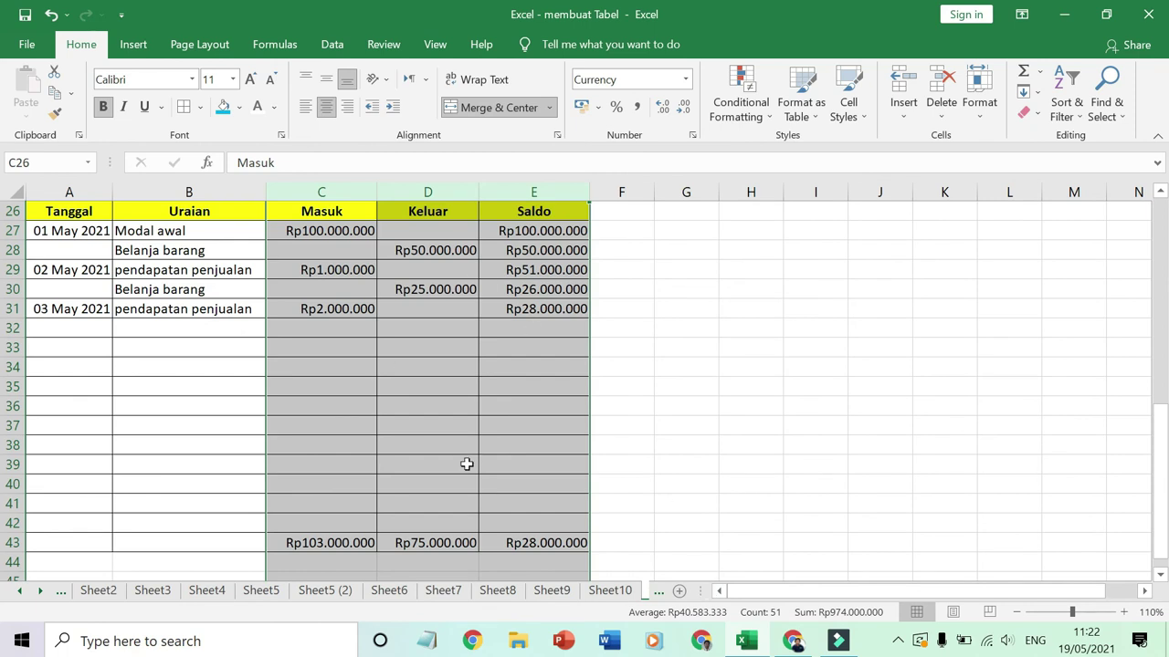
scroll(467, 464, down, 1)
scroll(467, 464, down, 2)
scroll(466, 463, up, 2)
scroll(466, 463, up, 3)
scroll(467, 464, down, 1)
click(485, 408)
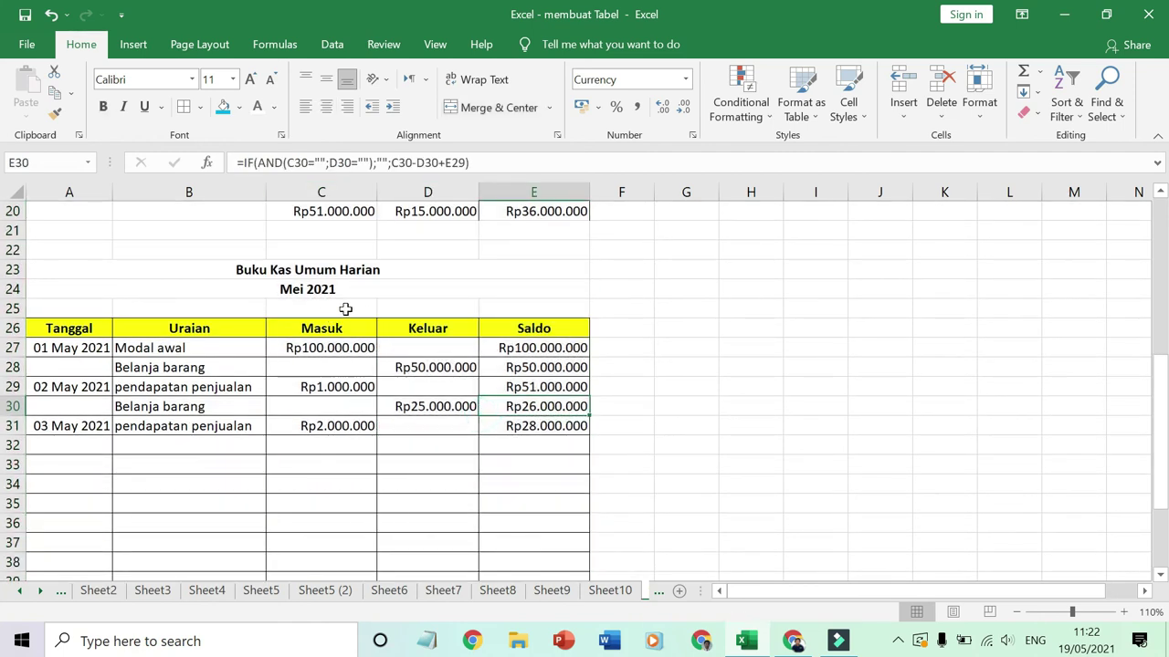
scroll(337, 337, down, 1)
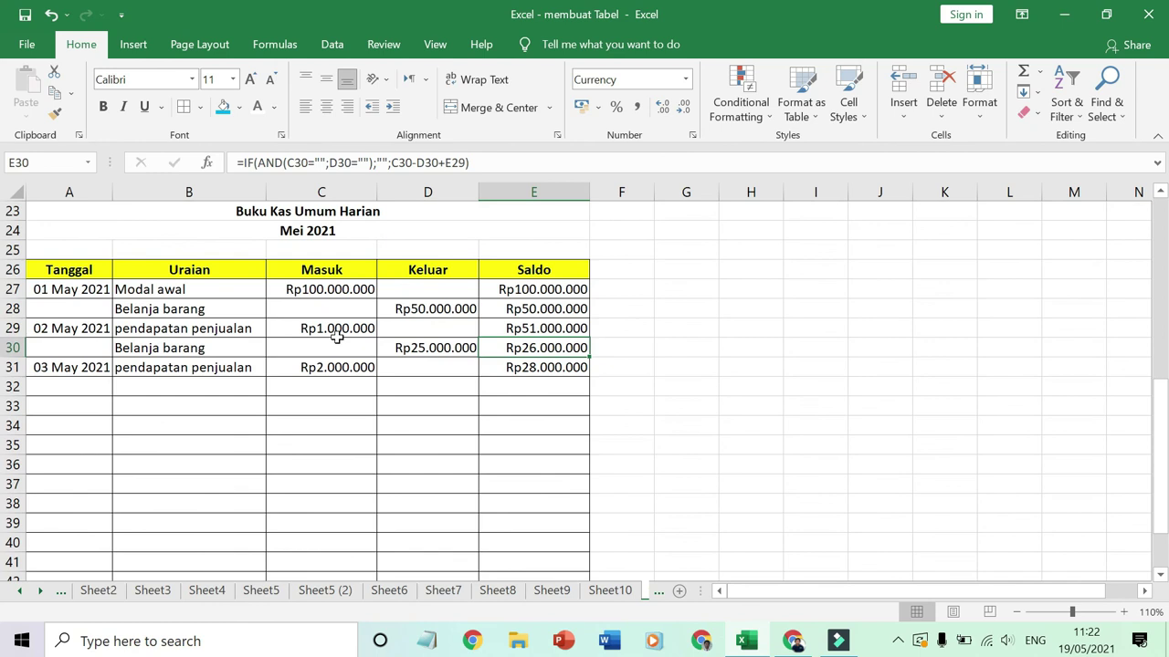